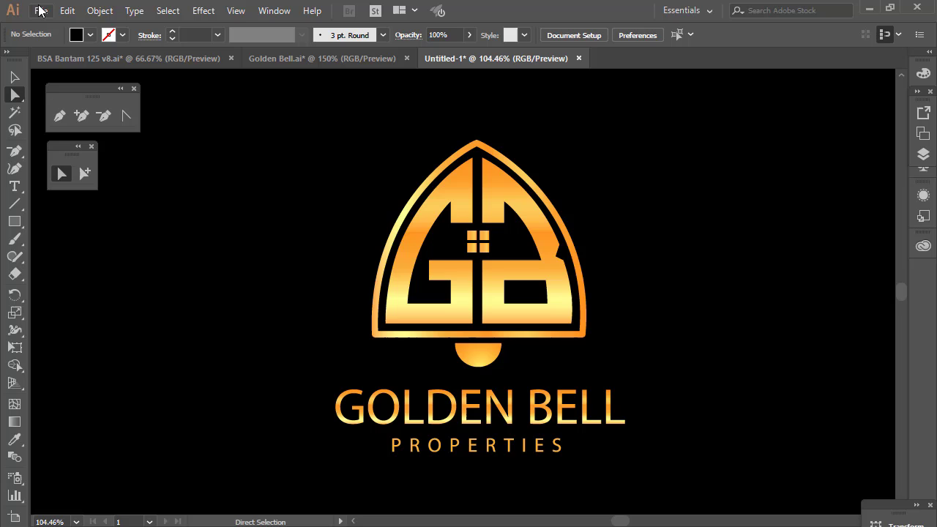
Create a new landscape document of 1920 x 1080 pixels with one artboard in RGB color mode
click(40, 10)
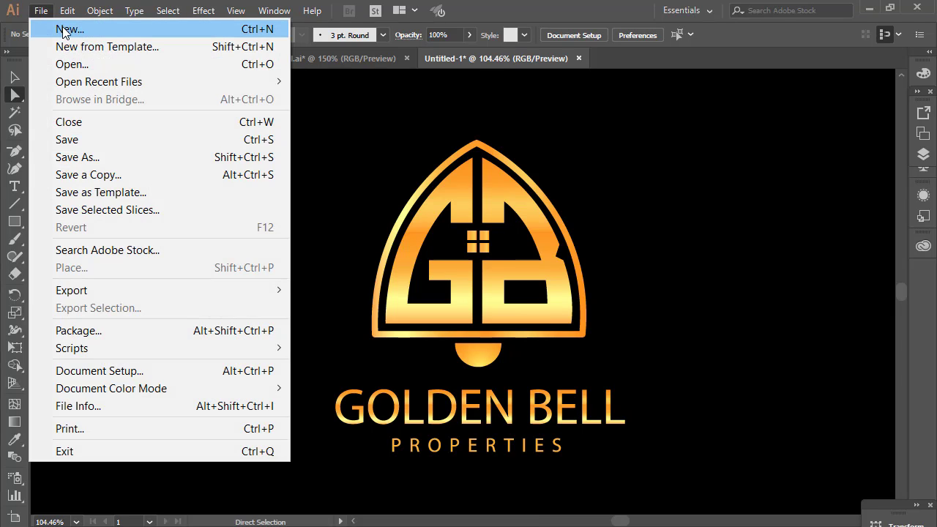
key(Escape)
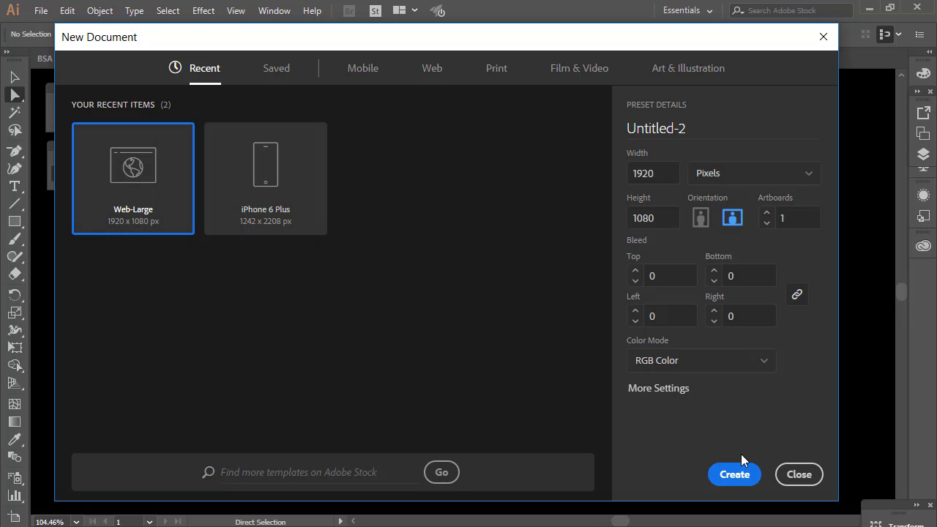
click(735, 474)
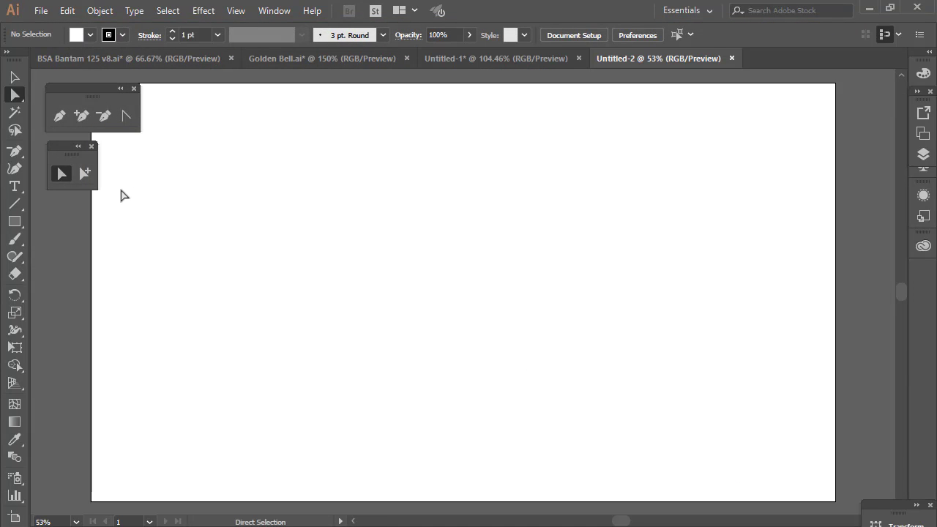
Tear off the Pen tool group as a floating panel and arrange it above the floating Direct Selection group
click(58, 120)
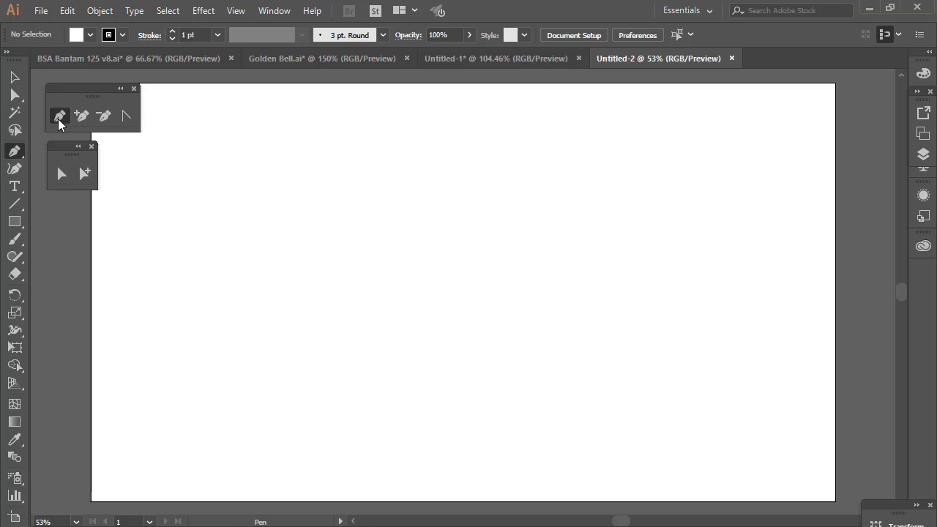
click(134, 89)
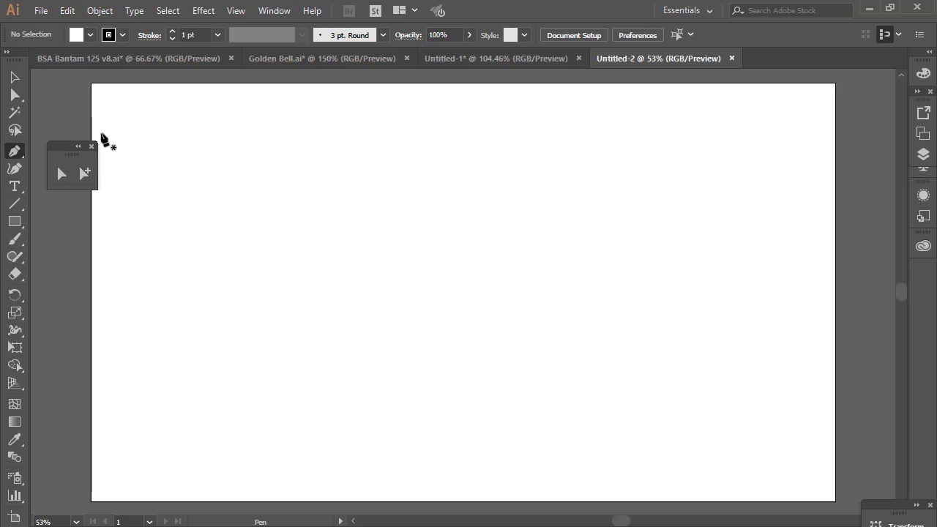
click(15, 152)
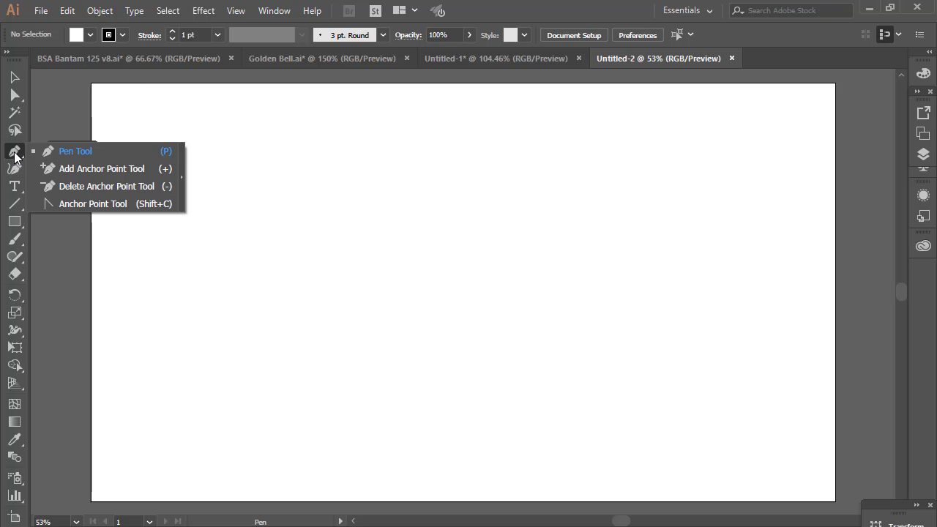
click(183, 183)
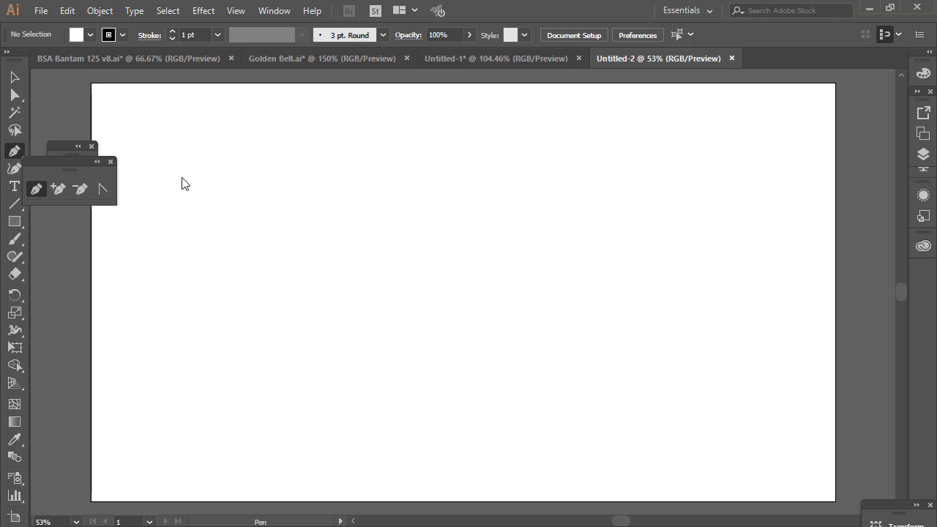
drag(88, 176, 107, 103)
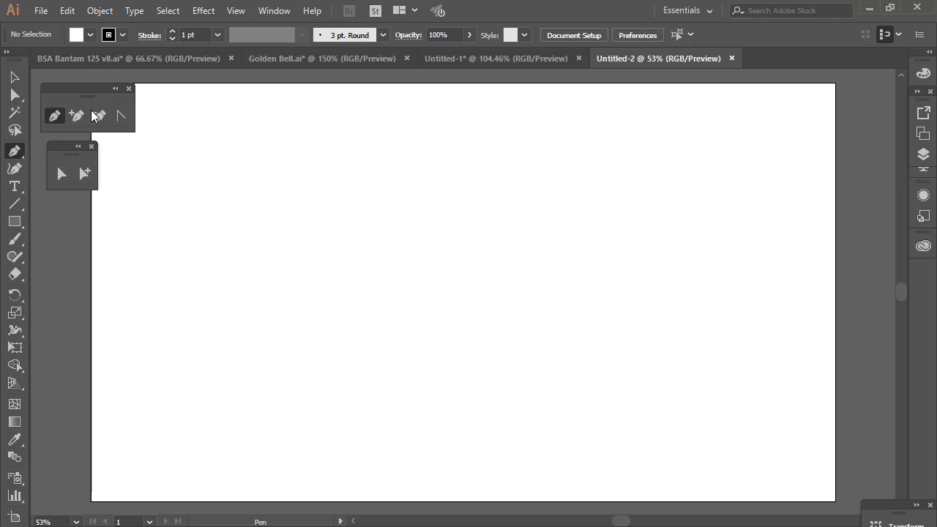
drag(74, 154, 77, 216)
drag(75, 89, 79, 125)
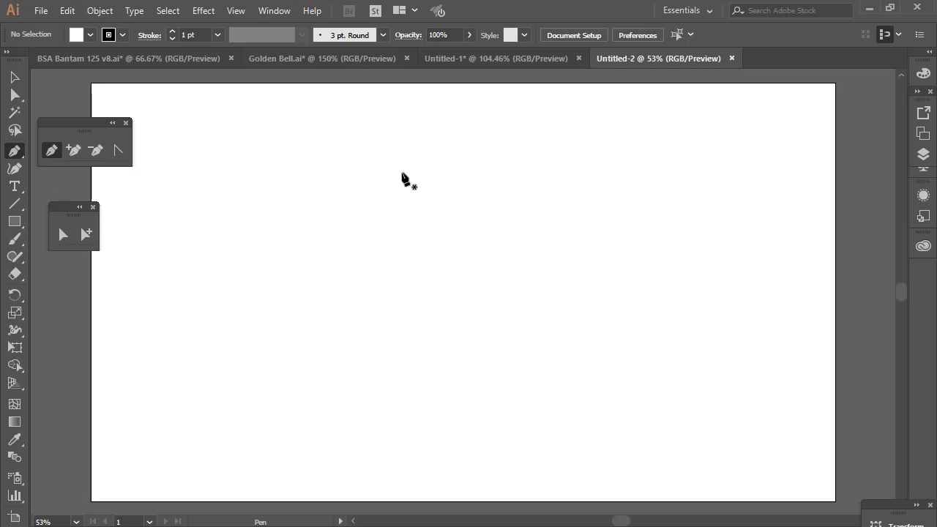
Draw a closed half-bell path with the Pen tool, curved outside and straight inside, about 166 px wide and 336 px high
click(403, 173)
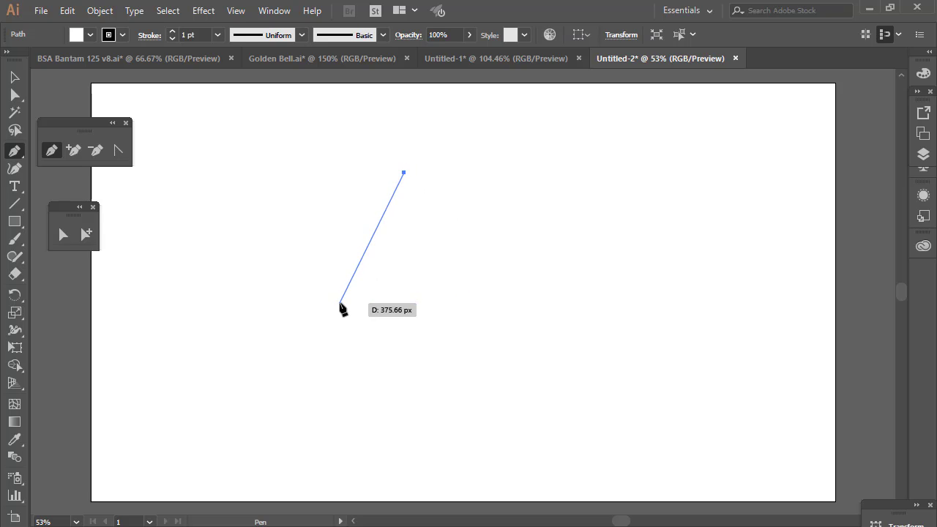
drag(339, 301, 332, 399)
key(ctrl)
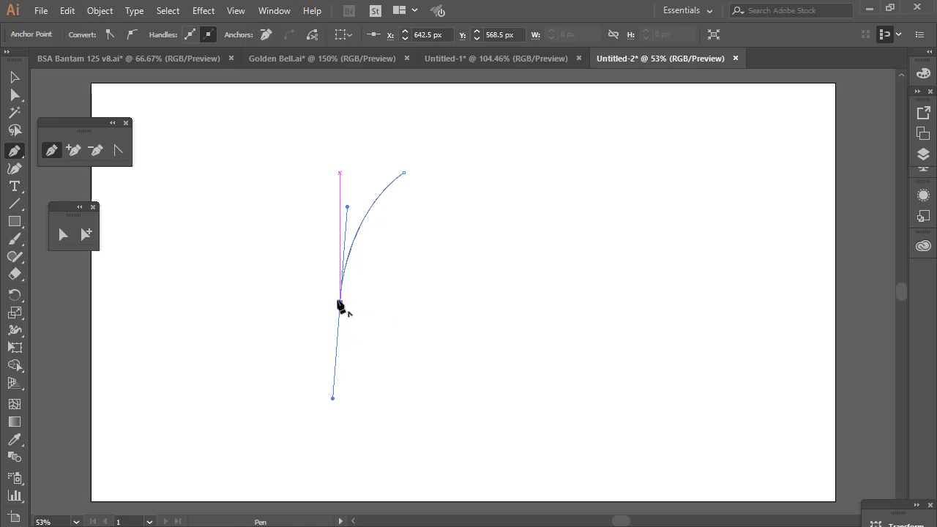
click(340, 303)
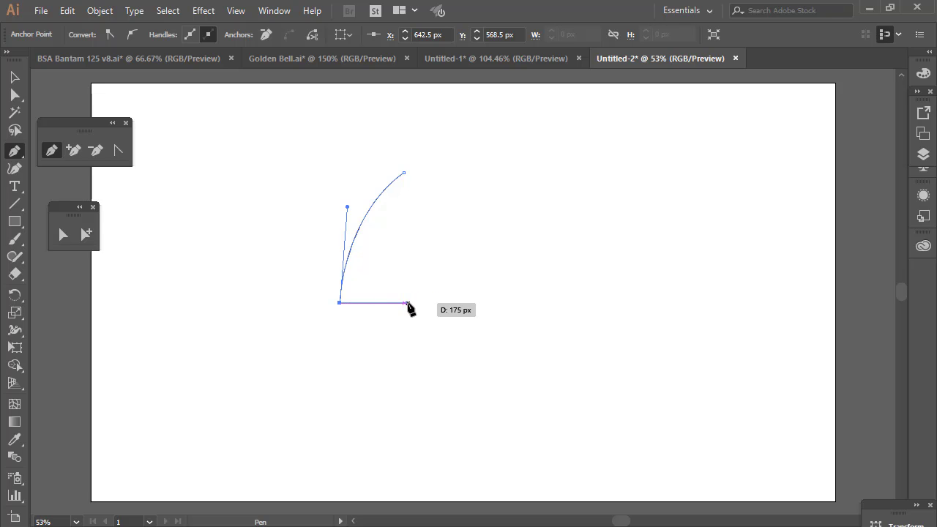
click(404, 302)
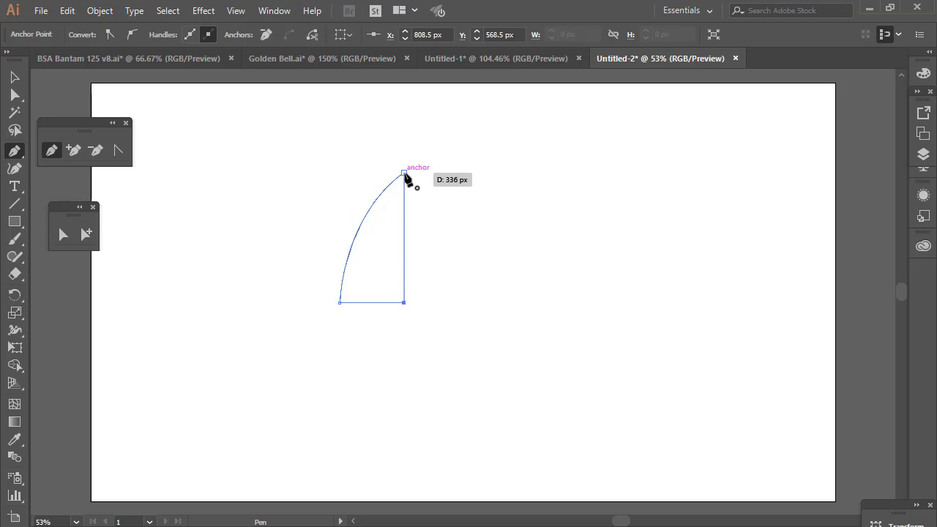
click(405, 174)
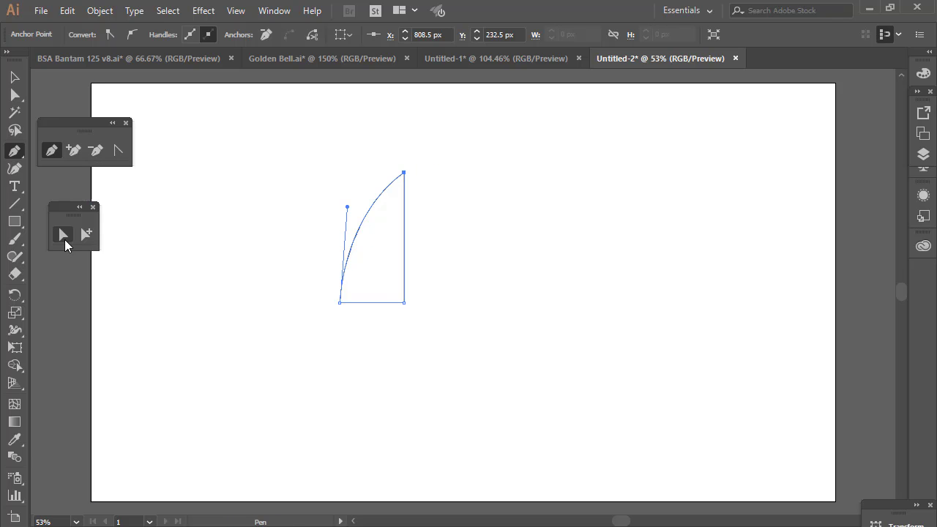
Move the half-bell's lower outer anchor point slightly outward to widen its base
click(64, 240)
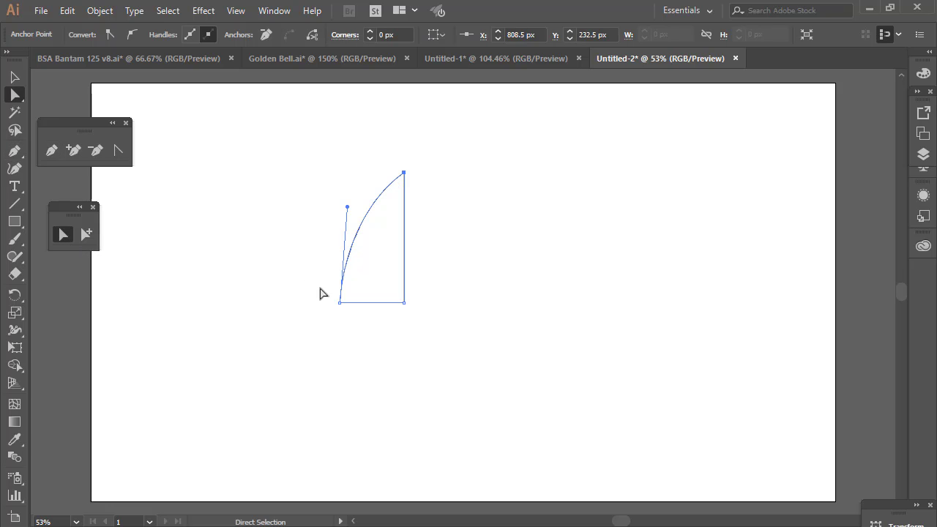
drag(339, 303, 331, 303)
click(351, 338)
Select the whole half-bell shape and fill it with light blue
click(14, 76)
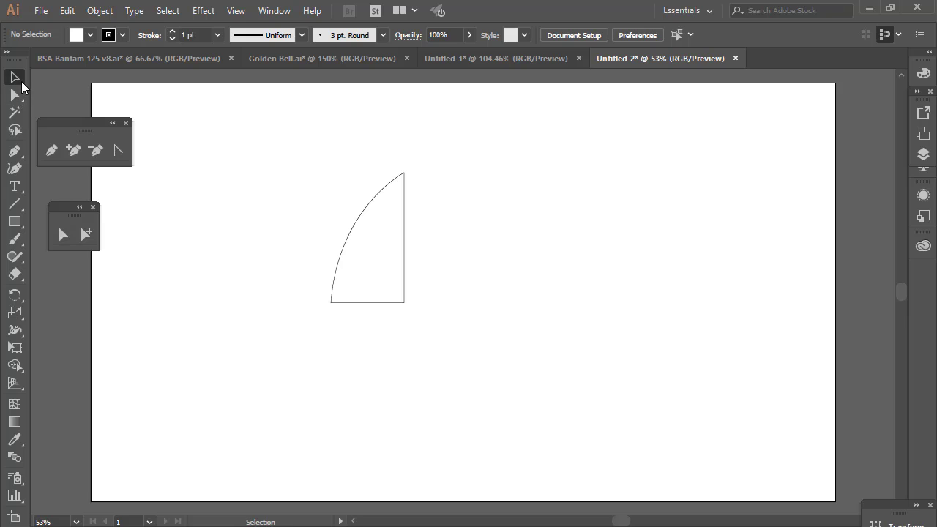
drag(294, 128, 506, 367)
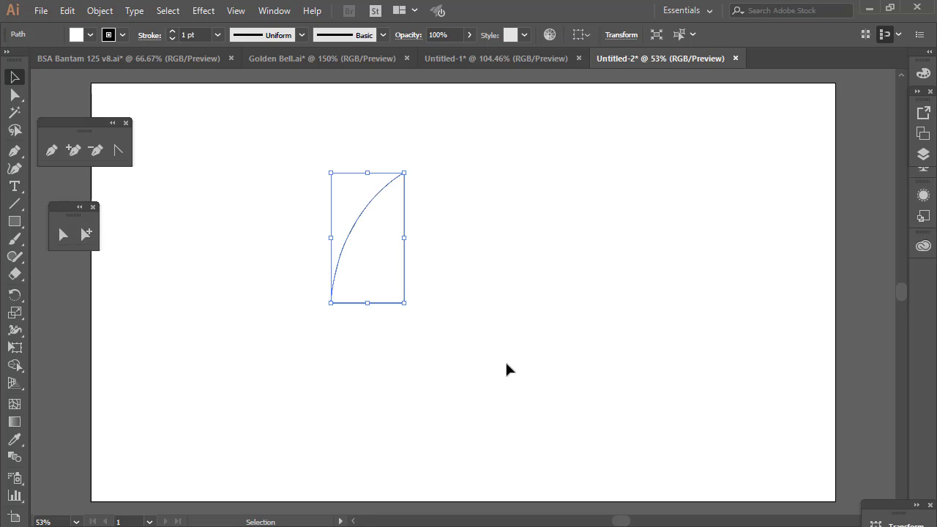
click(90, 34)
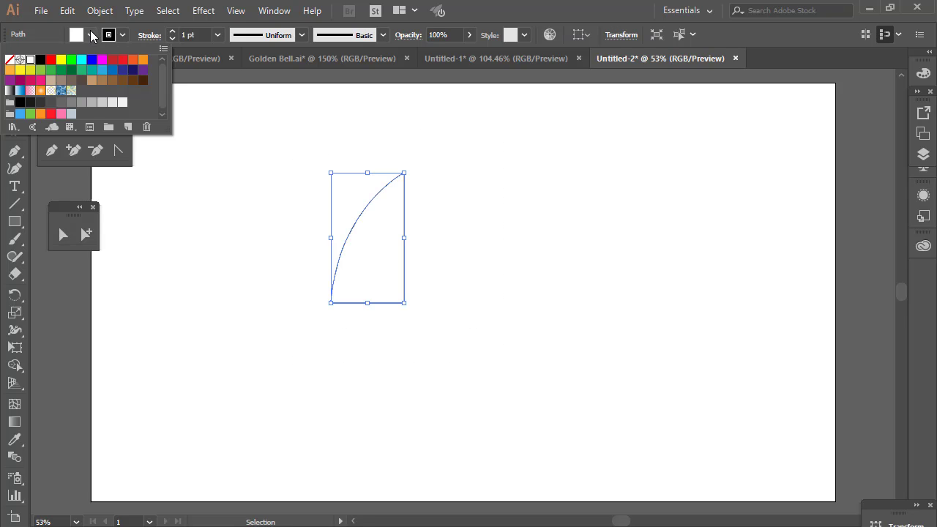
click(101, 70)
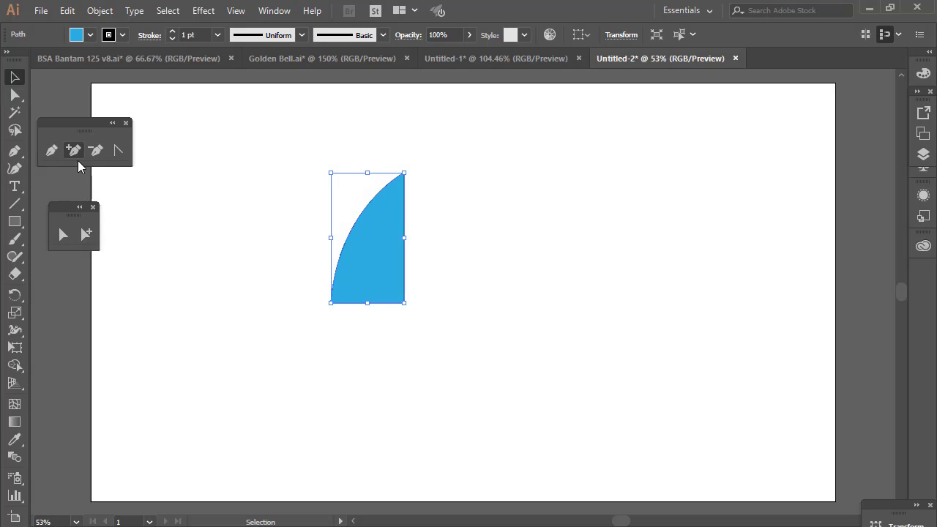
Set the half-bell shape's stroke to None
click(68, 233)
click(264, 228)
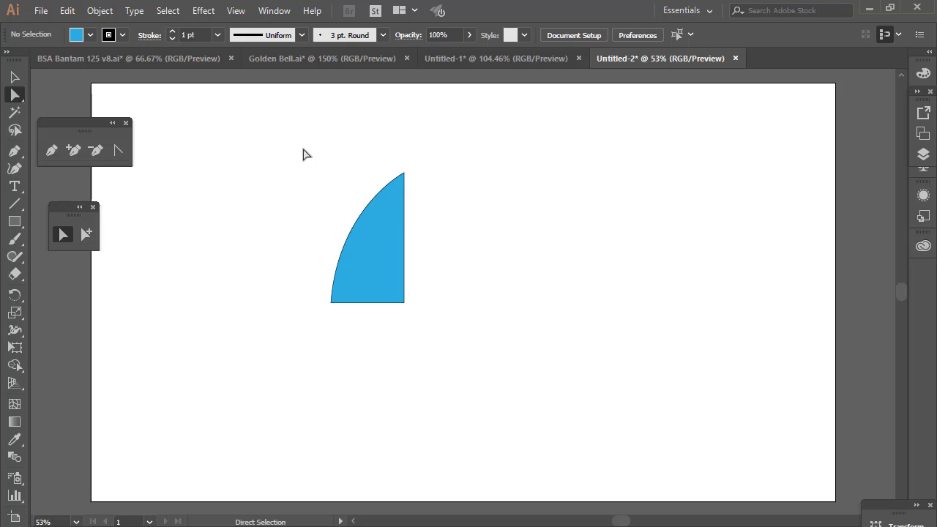
drag(304, 150, 493, 393)
click(123, 35)
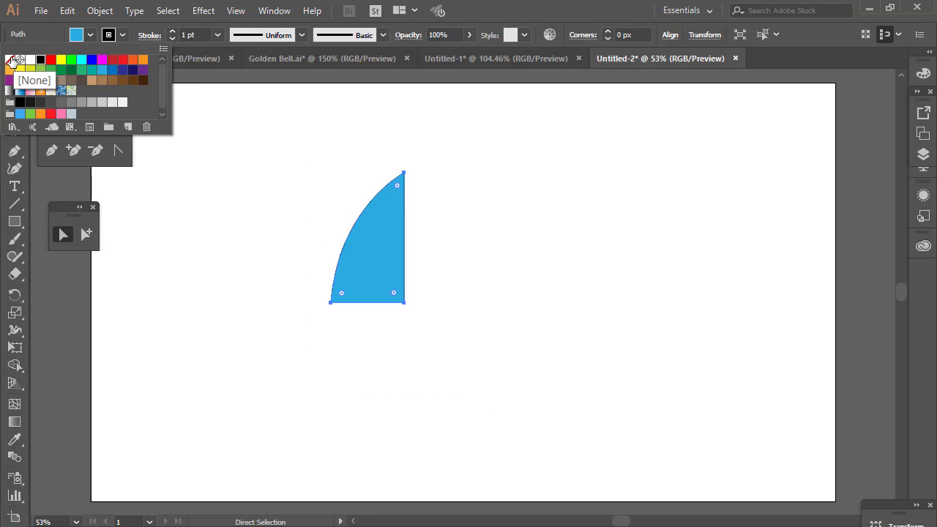
click(11, 61)
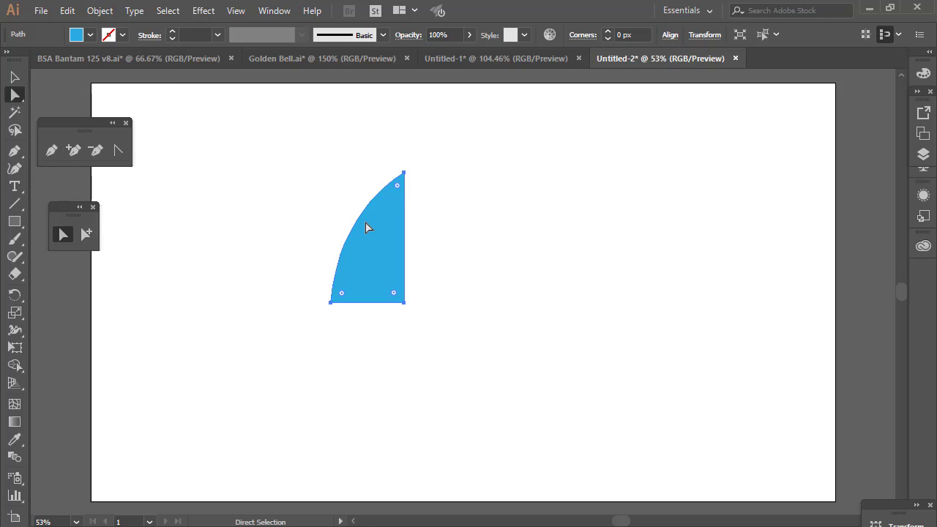
Pull the curve handle of the half-bell slightly up and outward to make its outer edge rounder
click(405, 176)
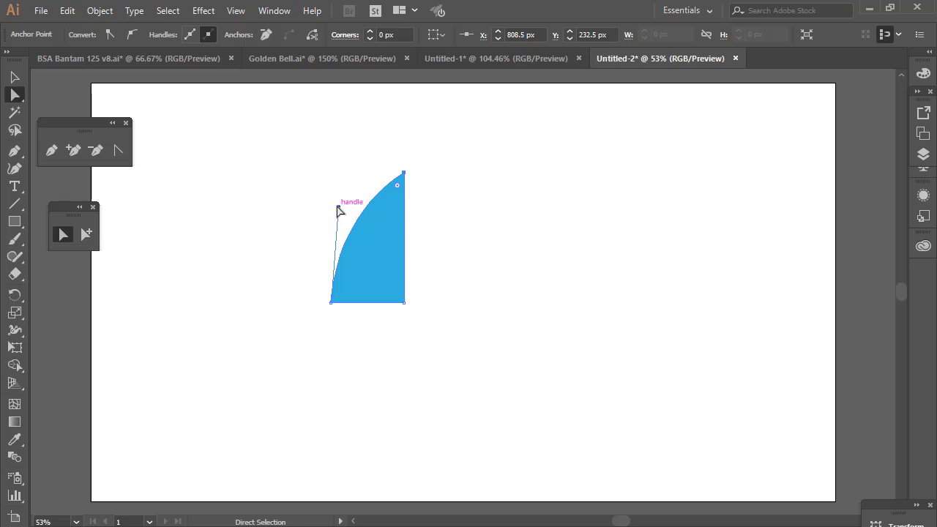
drag(336, 203, 336, 203)
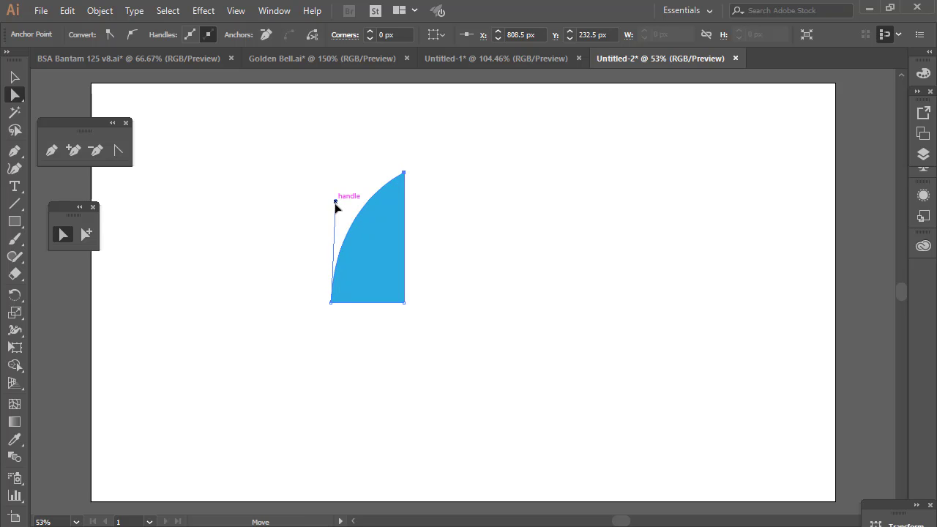
click(196, 149)
Duplicate the half-bell horizontally to the right so the copy starts at the original's straight edge
click(14, 77)
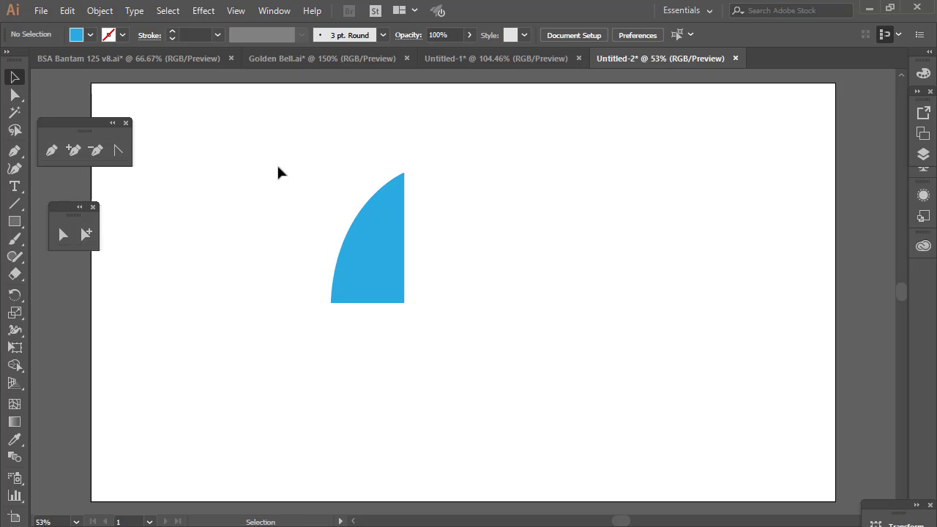
drag(240, 131, 478, 365)
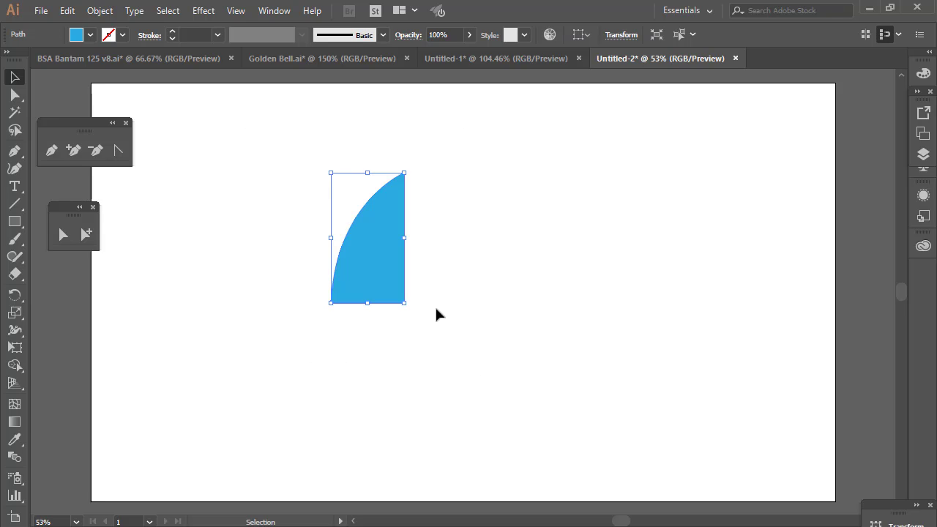
drag(377, 268, 452, 268)
Reflect the copied half-bell across the vertical axis to complete the symmetrical bell shape
right_click(452, 268)
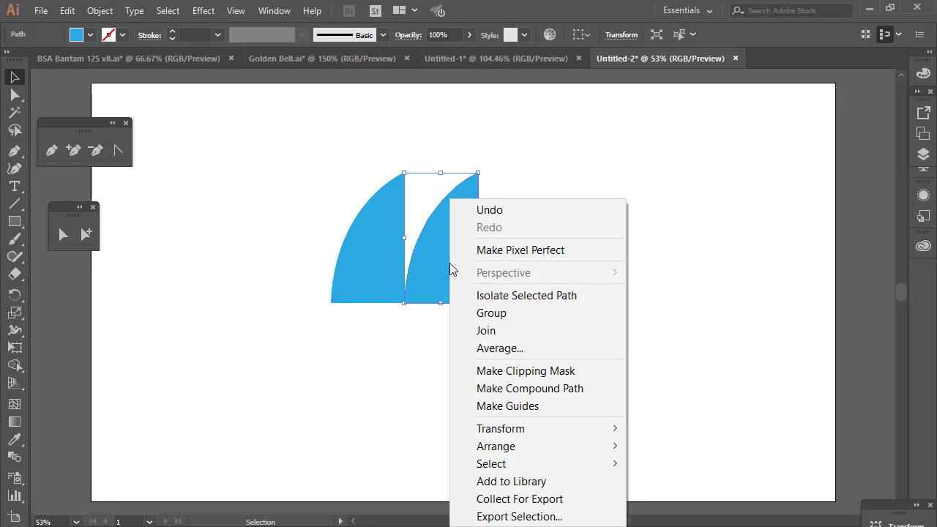
mouse_move(515, 428)
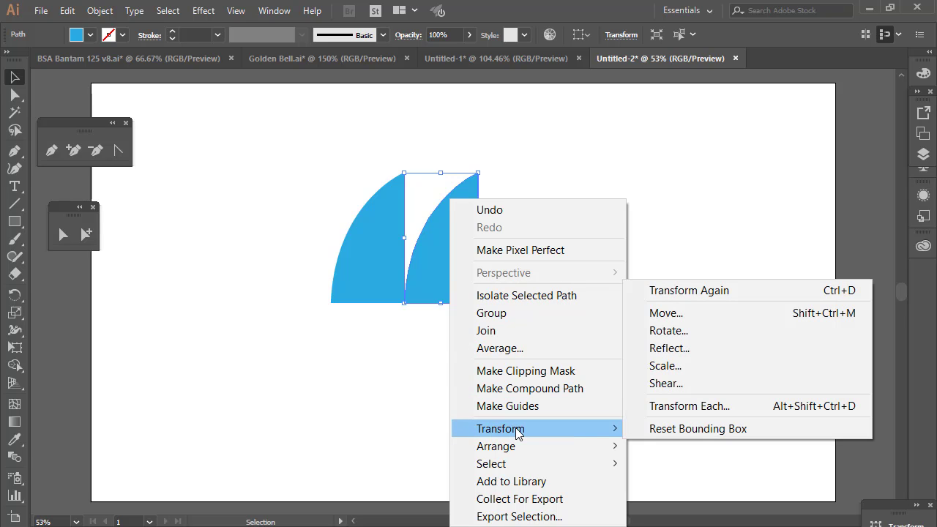
click(687, 350)
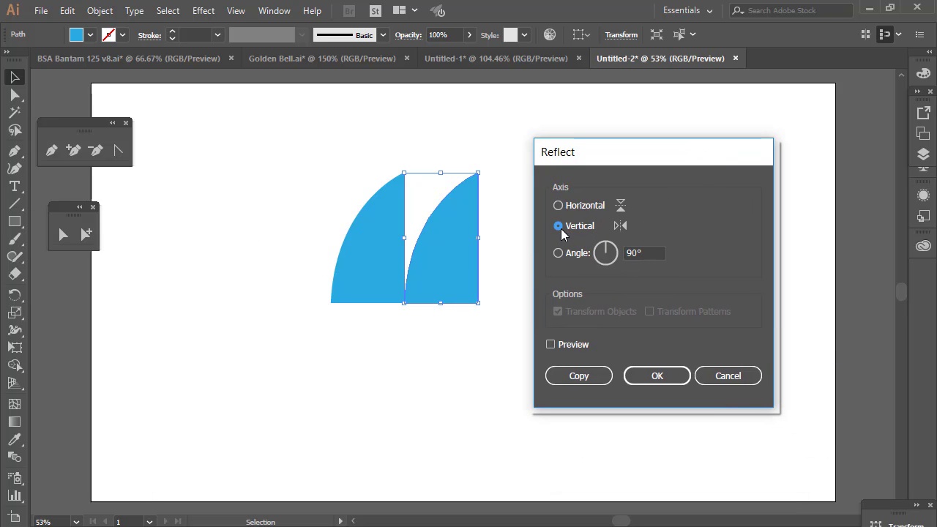
click(659, 378)
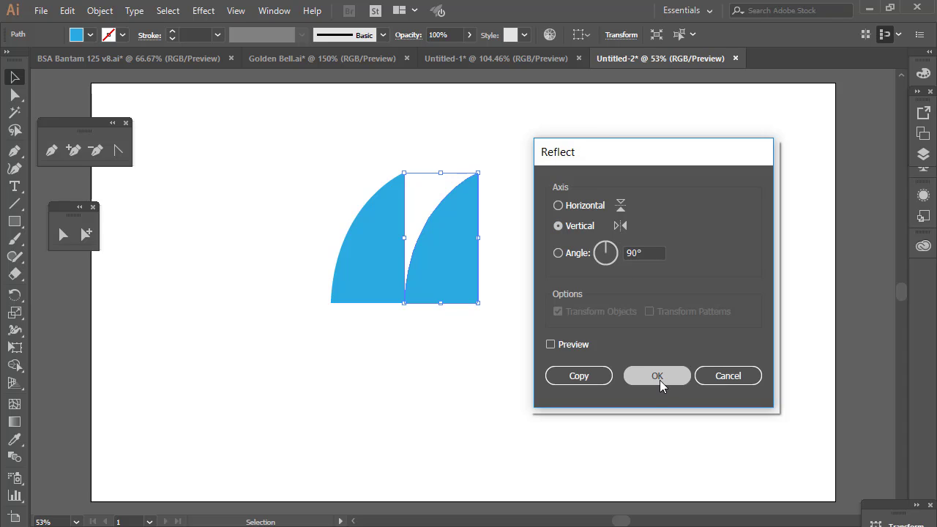
click(561, 307)
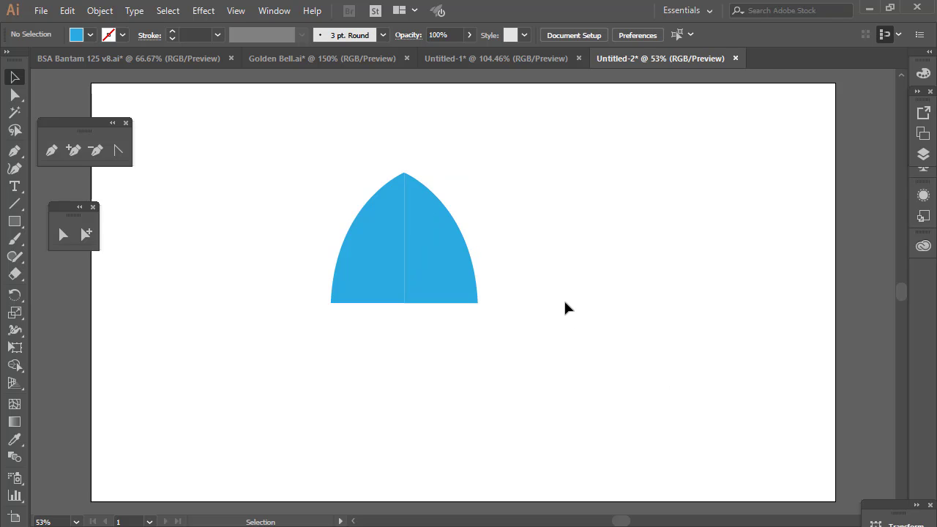
Nudge the right half of the bell inward so it closes the thin gap along the center line
key(z)
drag(283, 138, 595, 362)
click(15, 95)
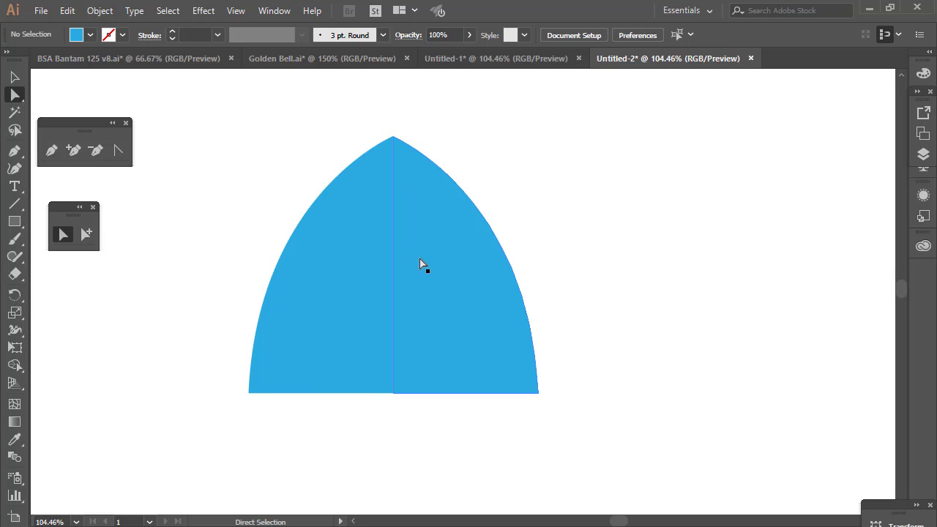
mouse_move(423, 262)
mouse_down()
mouse_move(431, 265)
mouse_move(422, 264)
mouse_up()
click(631, 254)
click(469, 256)
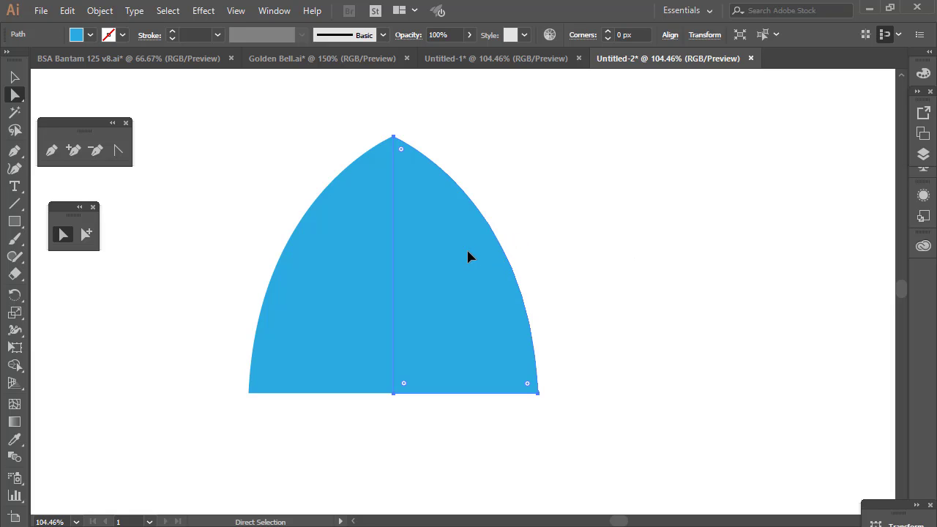
click(632, 264)
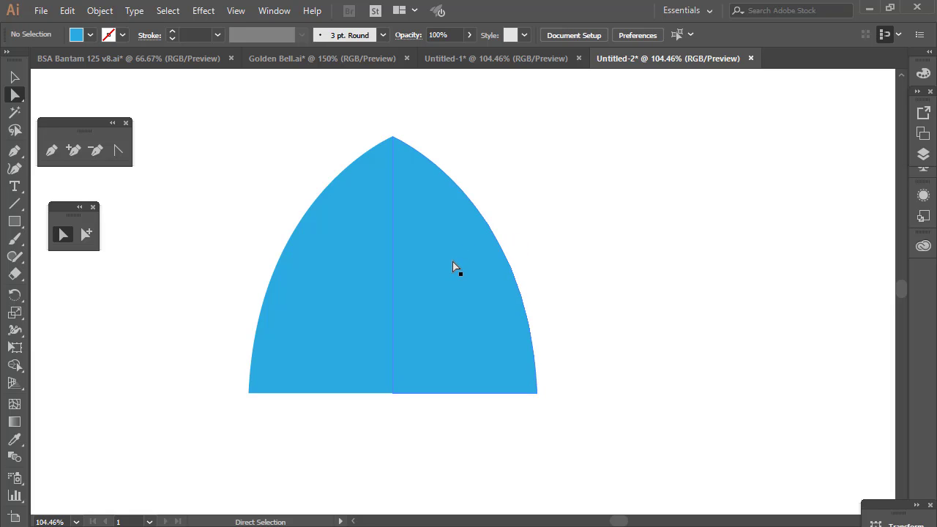
drag(268, 119, 590, 267)
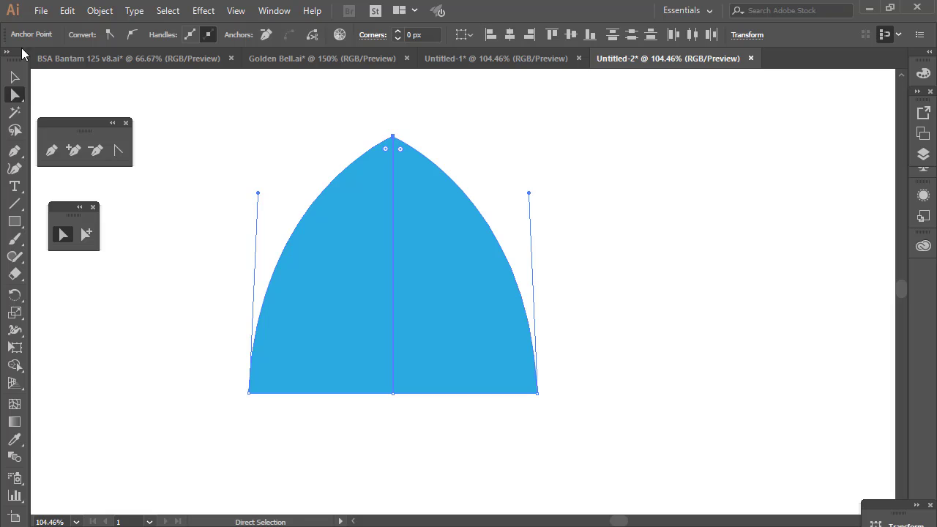
click(15, 77)
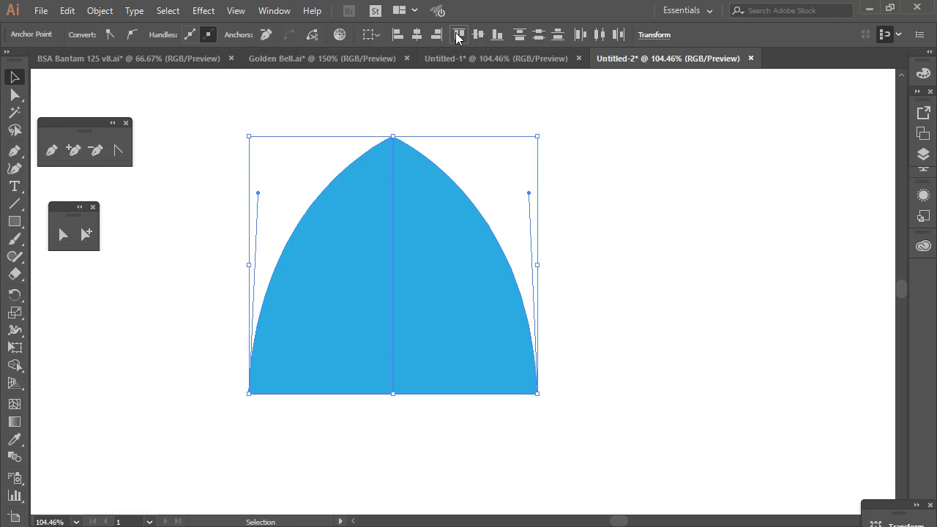
click(452, 94)
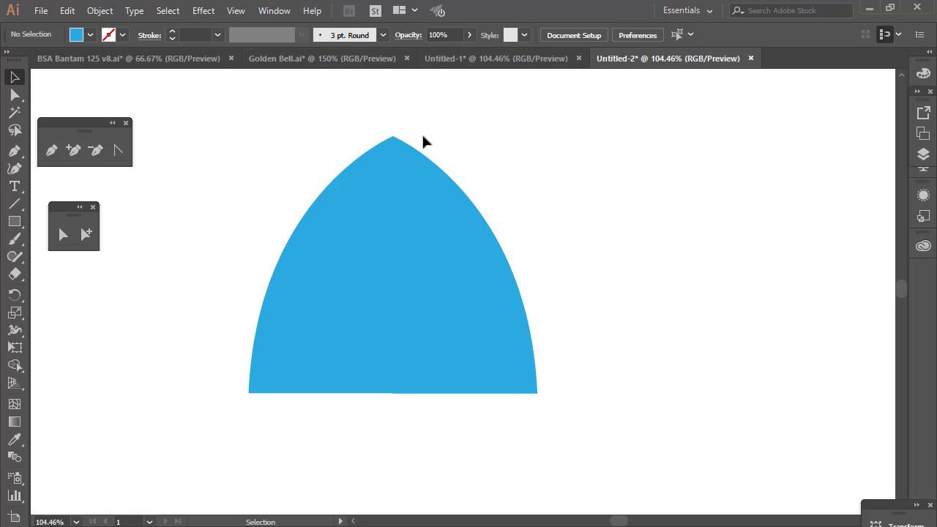
Move the right half of the bell up slightly so its bottom edge lines up with the left half's
key(z)
drag(236, 95, 634, 414)
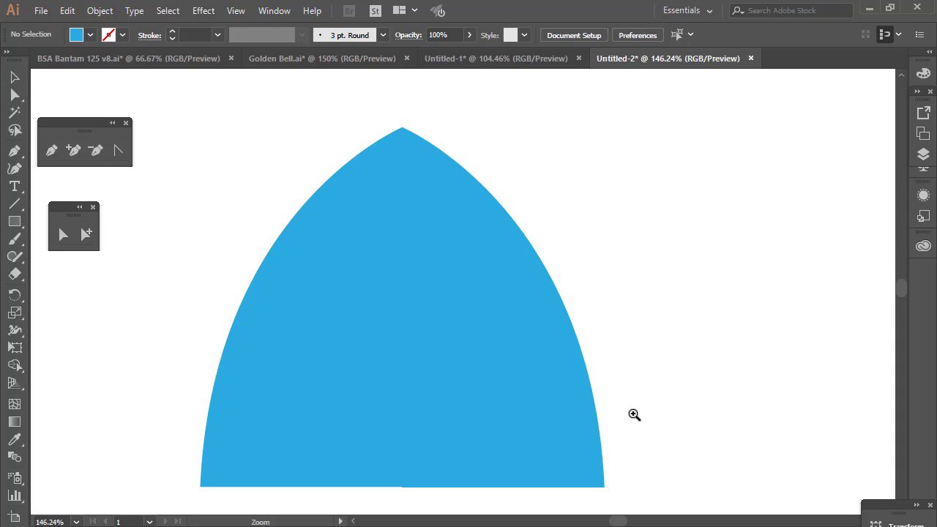
scroll(437, 183, down, 2)
drag(173, 396, 742, 485)
click(15, 77)
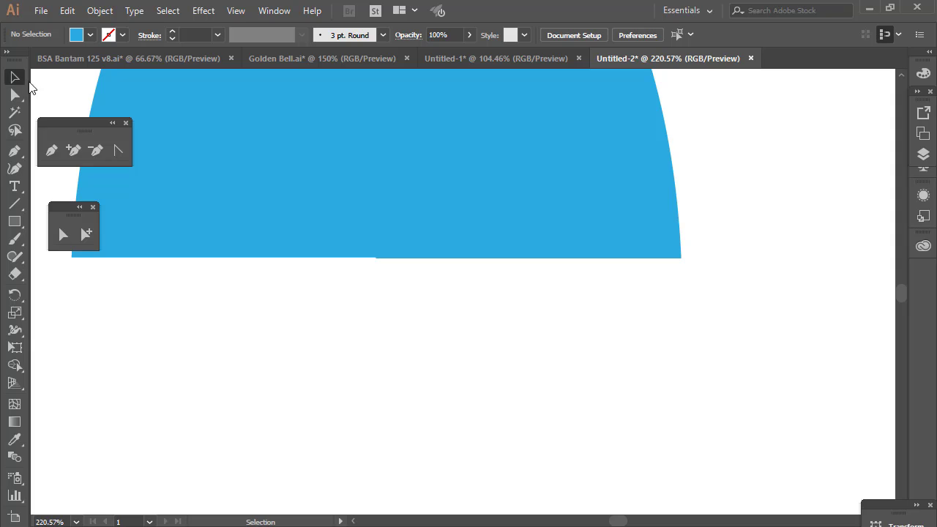
key(z)
drag(345, 232, 453, 325)
click(13, 79)
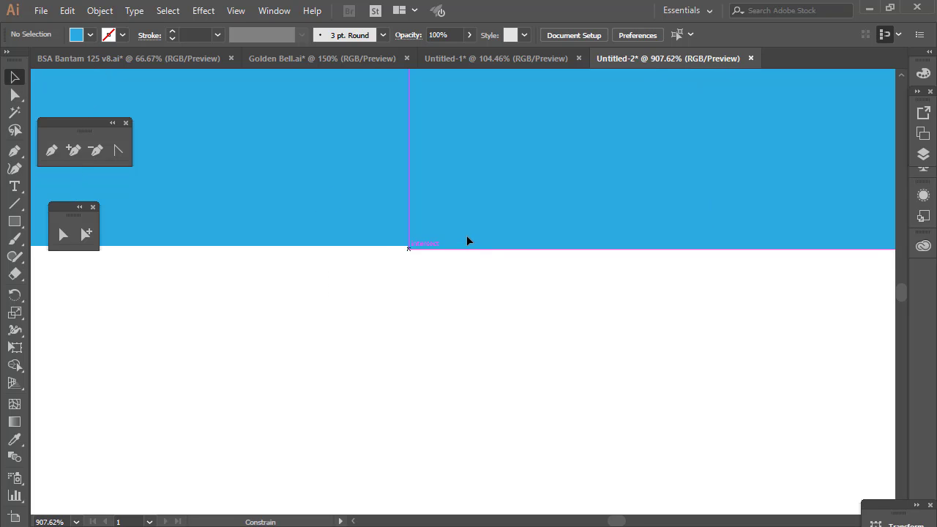
drag(467, 235, 446, 226)
click(469, 270)
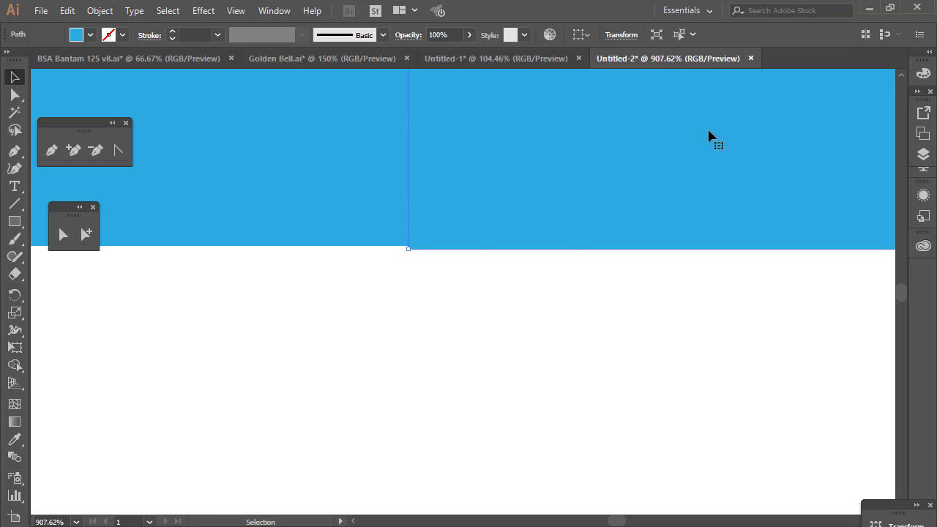
click(475, 250)
mouse_move(464, 229)
mouse_down()
mouse_move(478, 219)
mouse_move(466, 230)
mouse_up()
drag(454, 272, 442, 306)
click(442, 305)
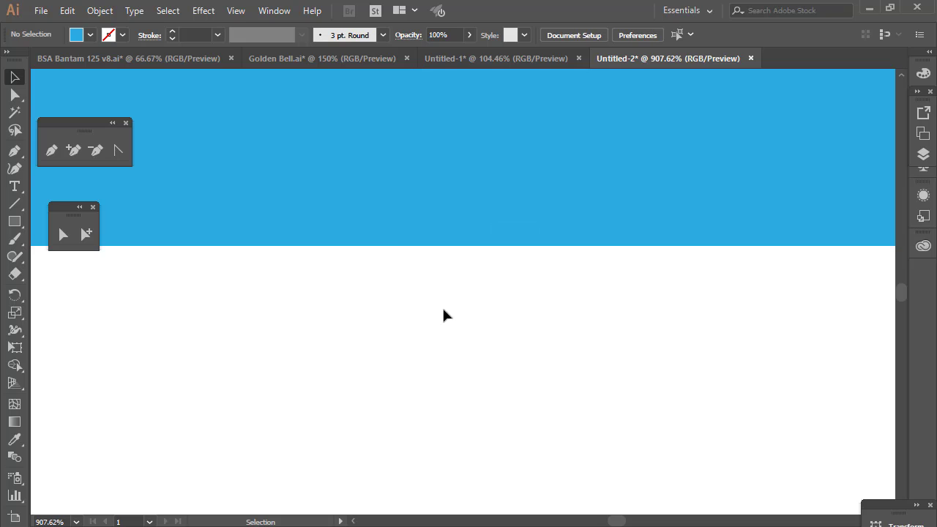
Unite the two bell halves into a single shape with the Pathfinder Unite mode
key(z)
alt+click(393, 161)
alt+click(393, 161)
alt+click(393, 161)
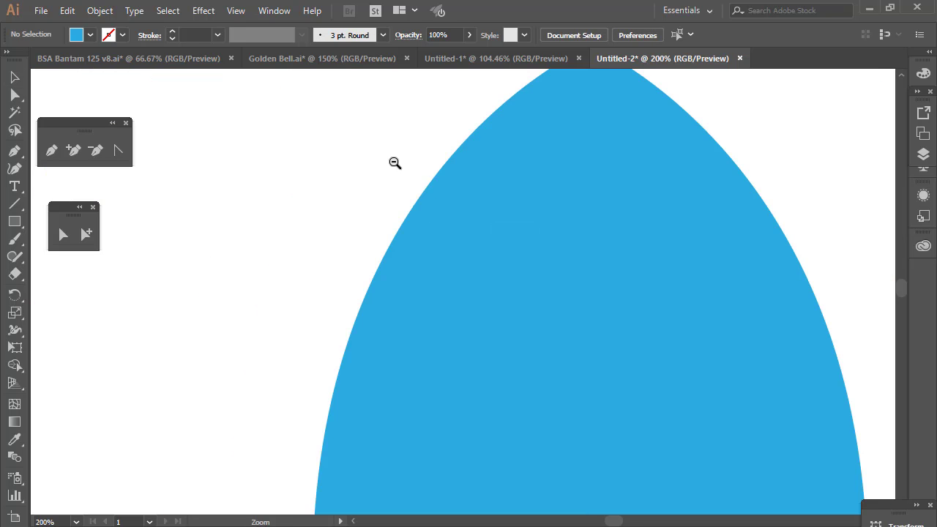
alt+click(632, 320)
alt+click(472, 330)
alt+click(480, 333)
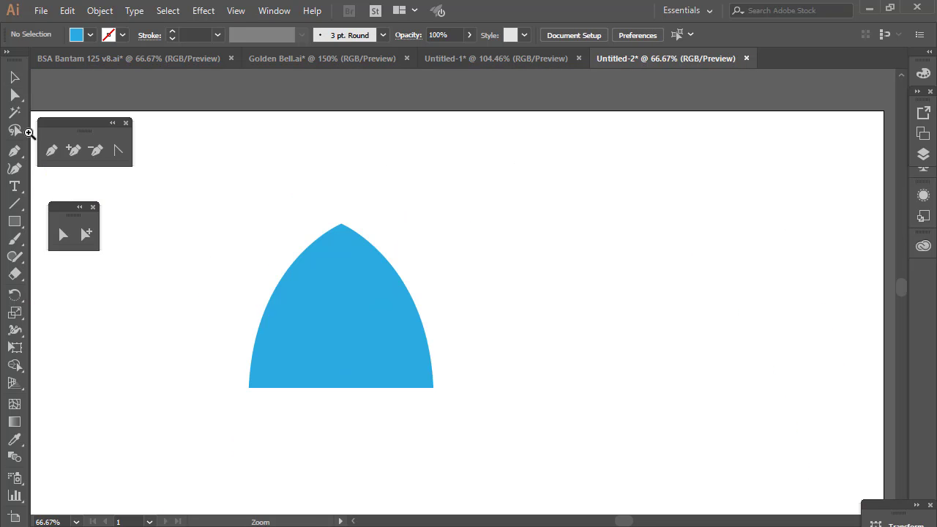
click(14, 77)
drag(232, 184, 582, 521)
drag(881, 524, 734, 223)
click(748, 292)
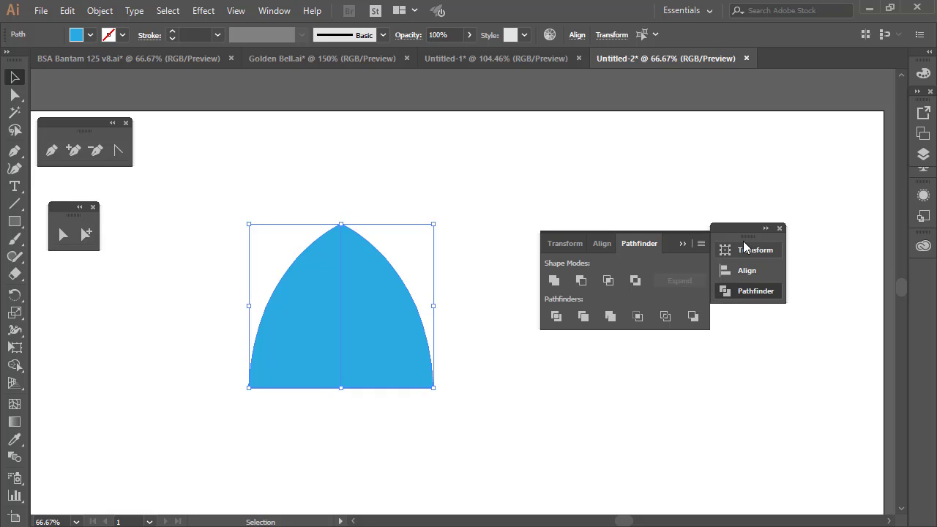
click(767, 229)
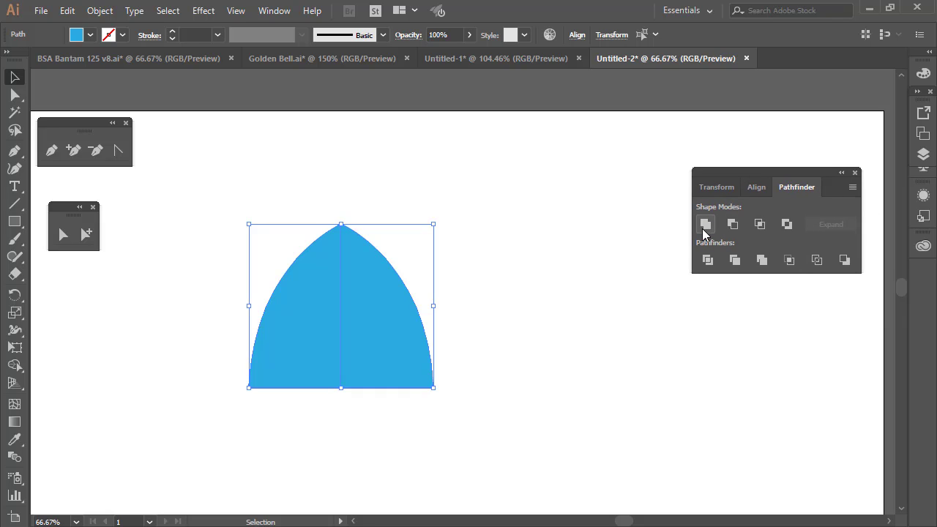
click(703, 226)
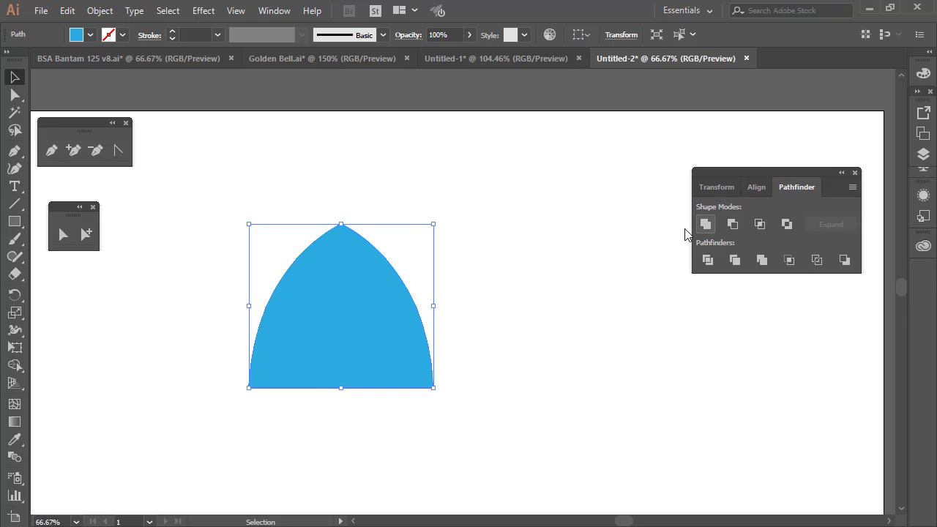
click(542, 245)
Move the bell up slightly and make two copies, one apart to its lower left and one overlapping its lower right
drag(354, 332, 365, 301)
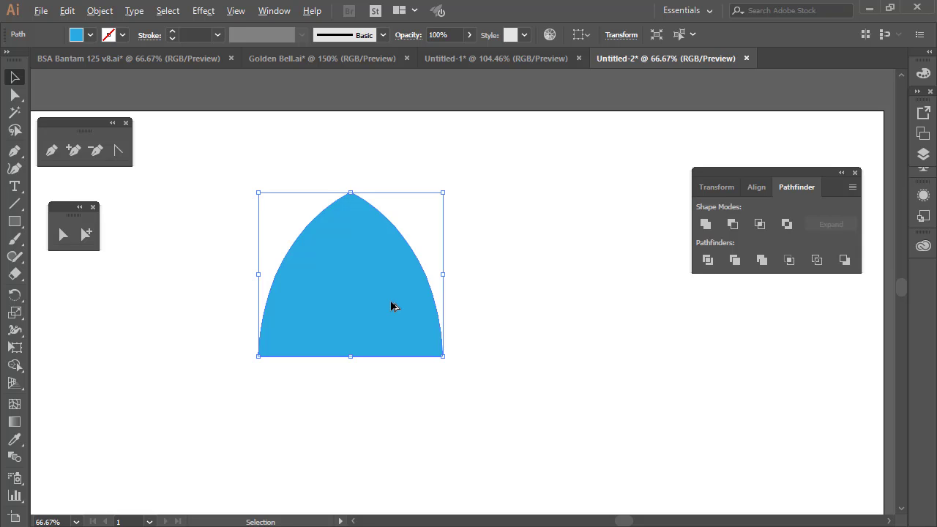
drag(368, 266, 144, 362)
click(588, 323)
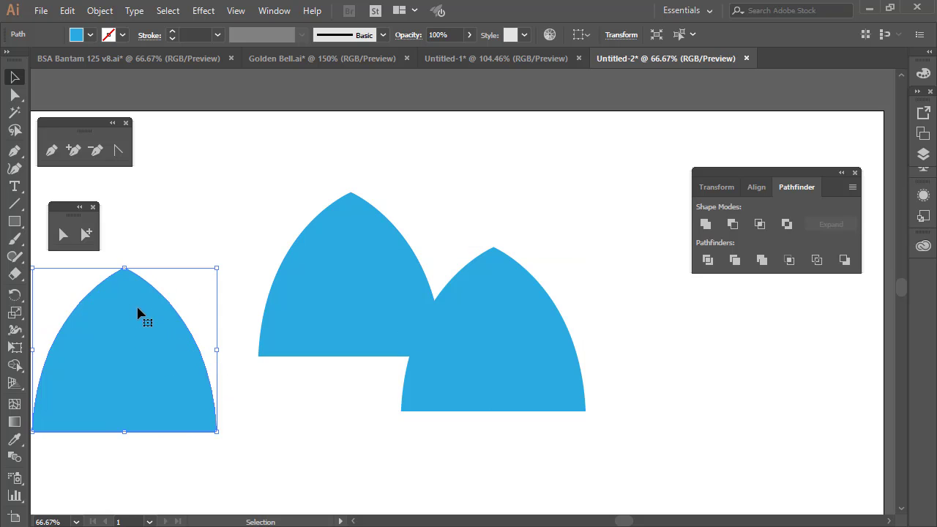
Stack the overlapping copy exactly on the middle bell and scale it down proportionally about its center
drag(376, 301, 408, 286)
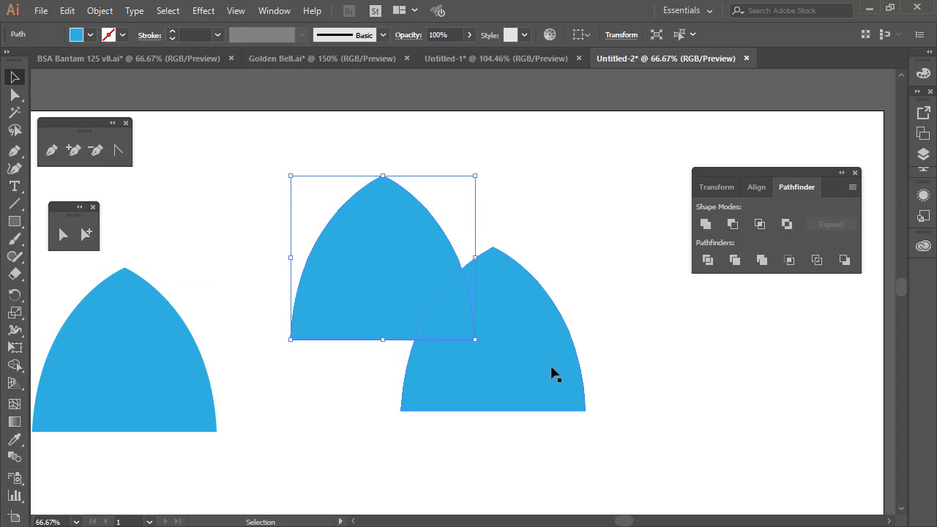
drag(555, 373, 444, 298)
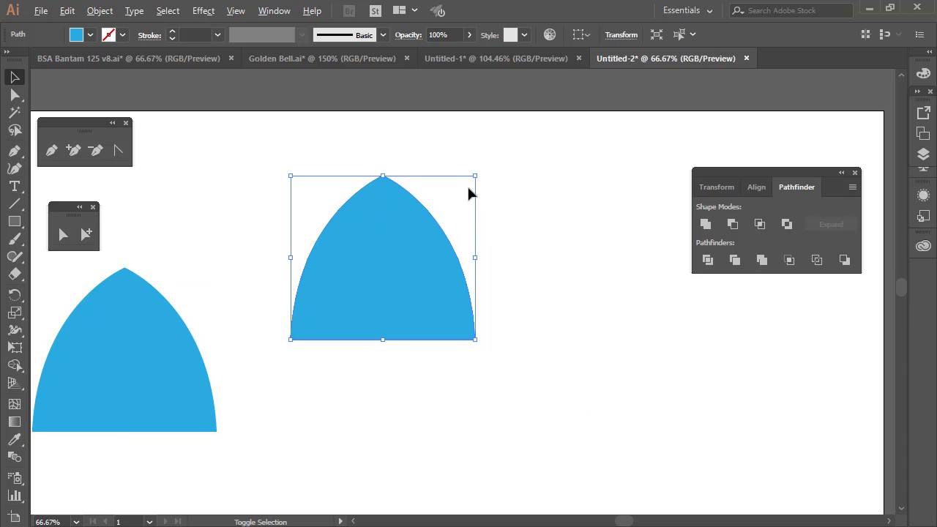
drag(475, 179, 471, 192)
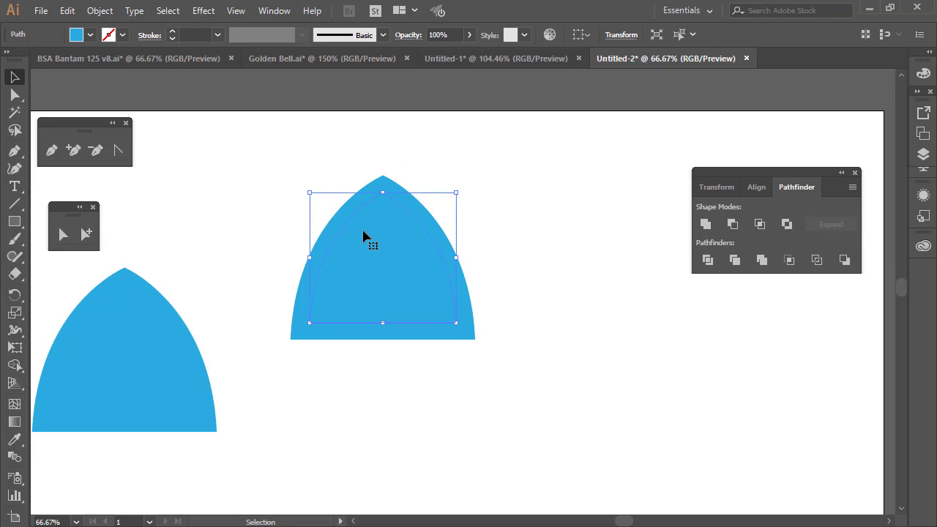
Fill the smaller inner bell with white so the larger blue bell forms a border around it
click(90, 35)
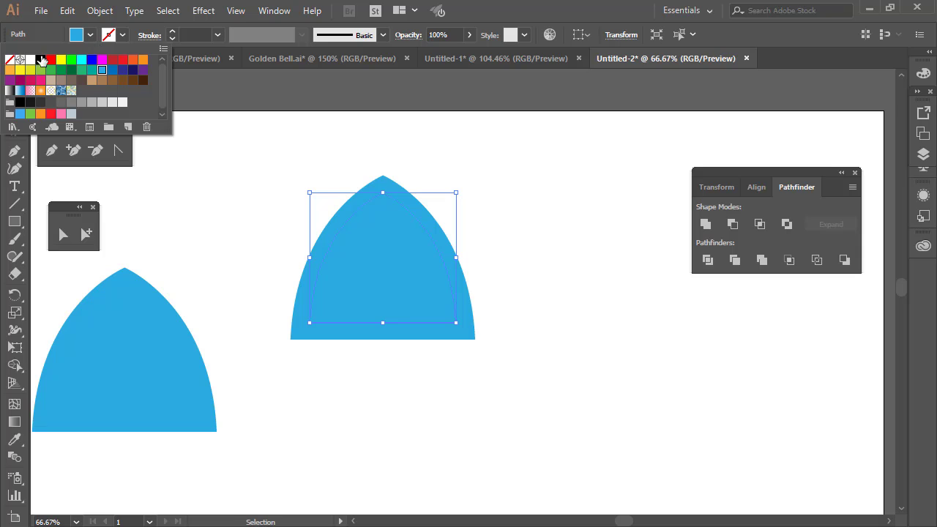
click(31, 61)
click(509, 202)
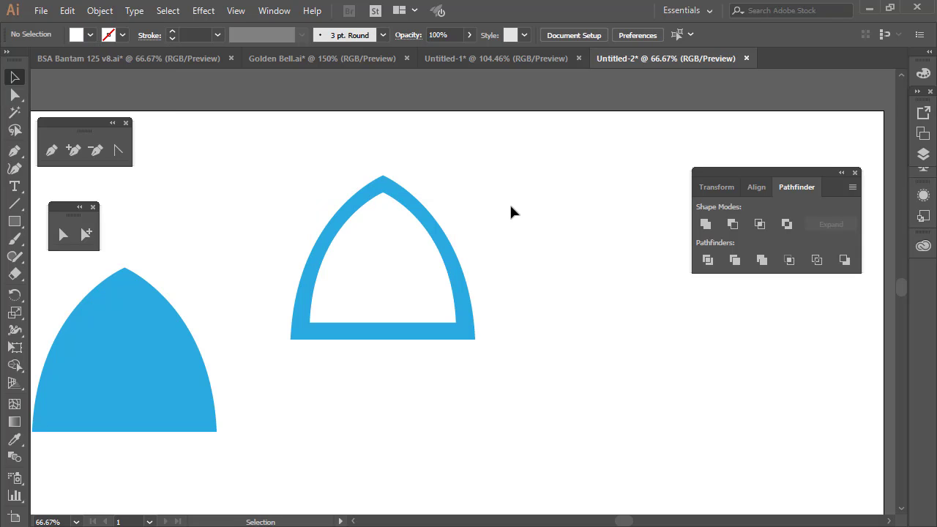
Fine-tune the white inner bell's size about its center to make the blue border slightly thicker
click(391, 252)
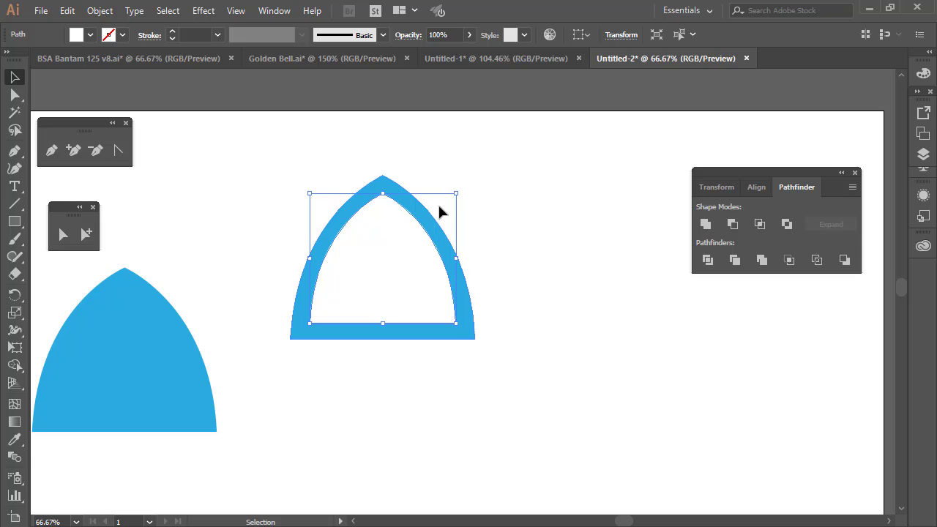
drag(455, 194, 454, 199)
click(518, 209)
click(378, 279)
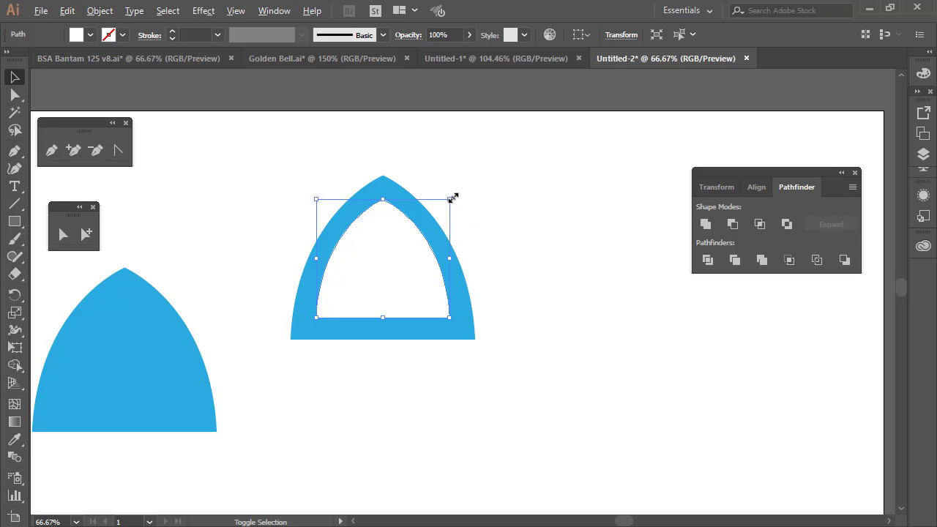
drag(452, 199, 456, 193)
click(525, 192)
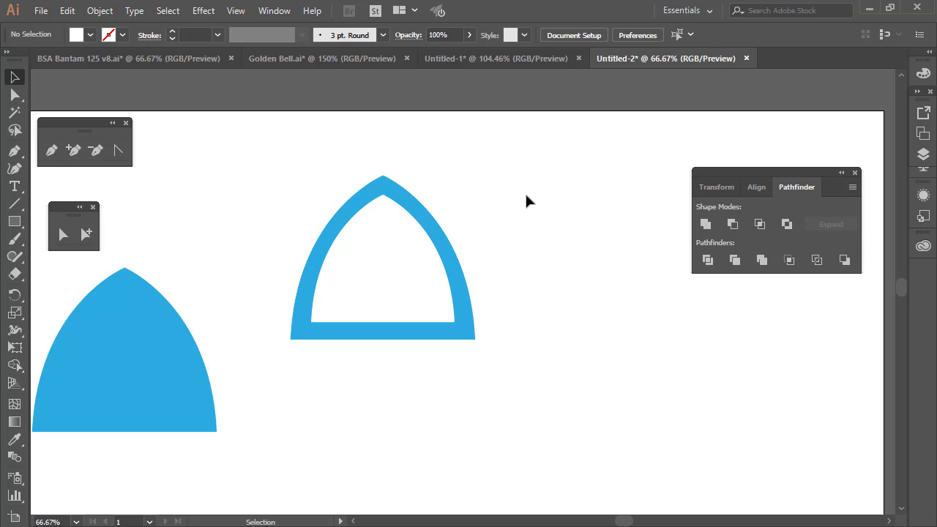
click(404, 248)
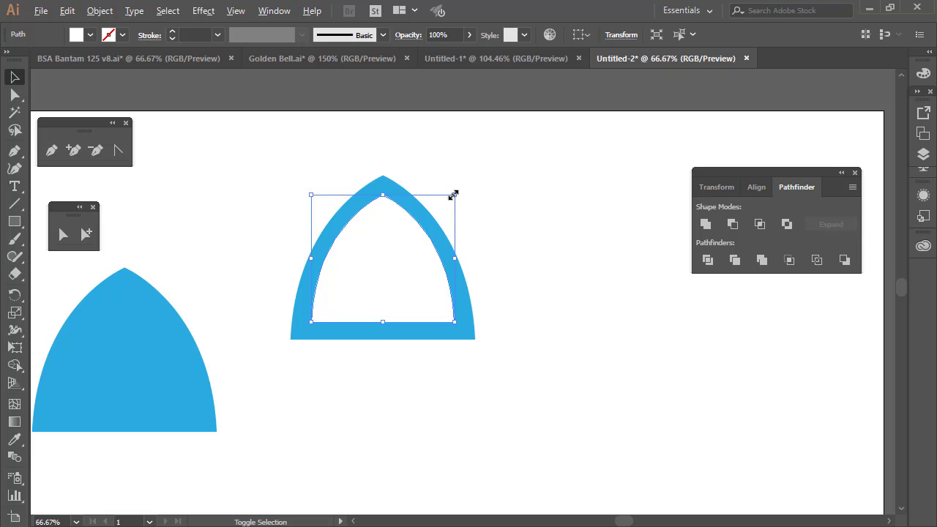
drag(454, 195, 451, 193)
click(525, 189)
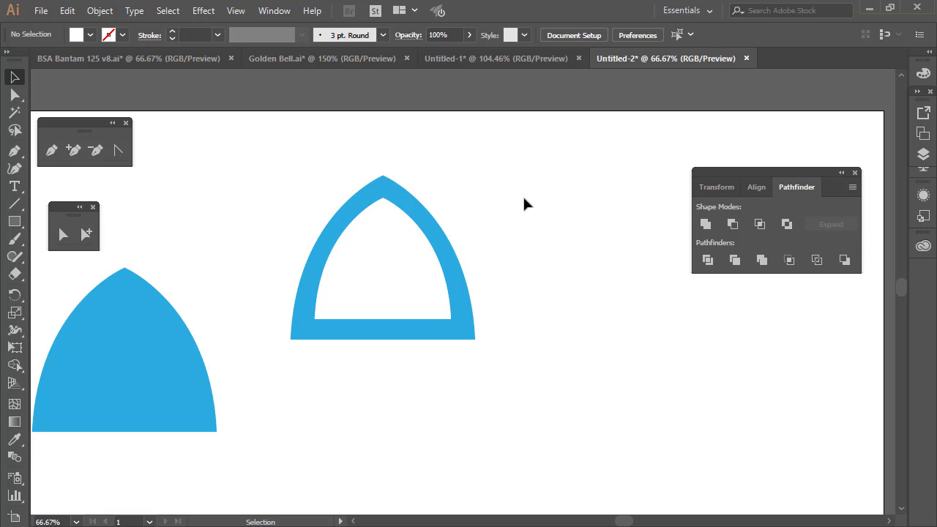
Nudge the white inner bell down slightly to balance the blue border at its peak and base
click(376, 272)
click(577, 254)
click(441, 266)
click(593, 261)
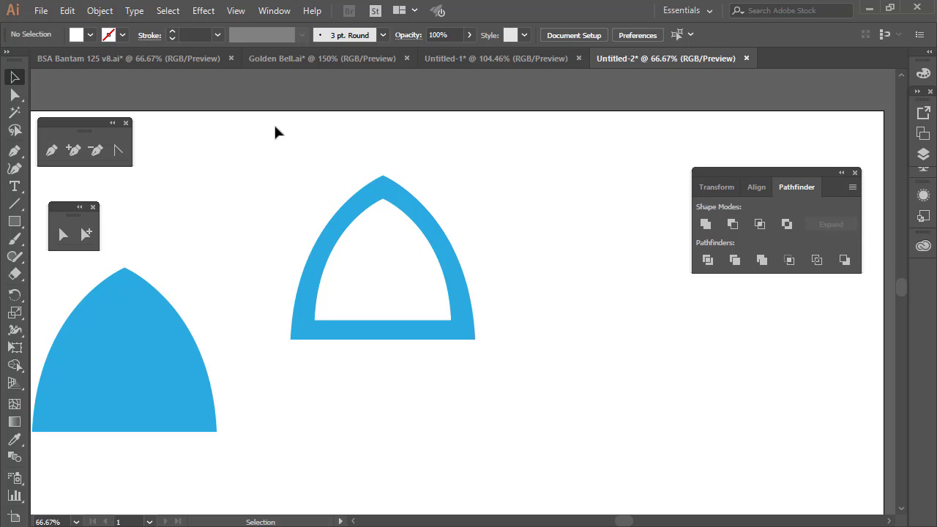
Subtract the white inner bell from the blue bell with Minus Front and shift the hollow outline slightly right
drag(275, 130, 568, 386)
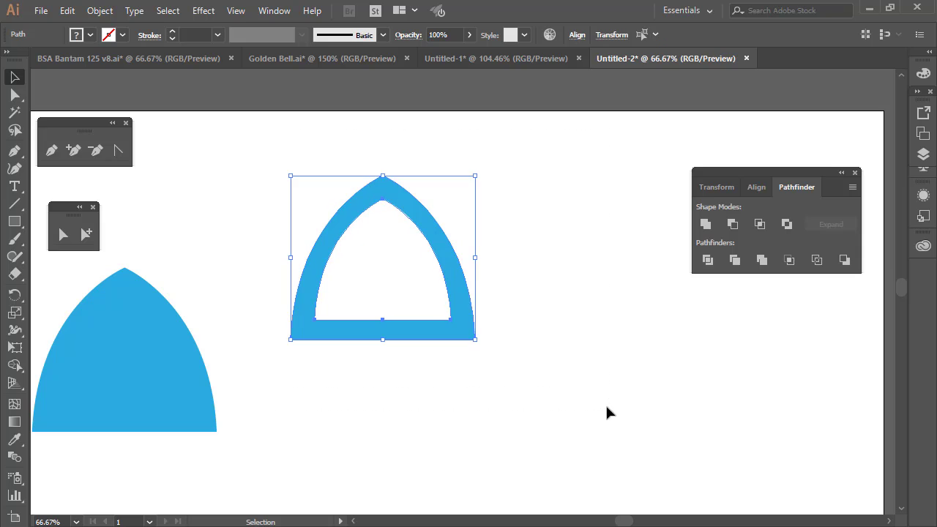
click(732, 224)
click(486, 225)
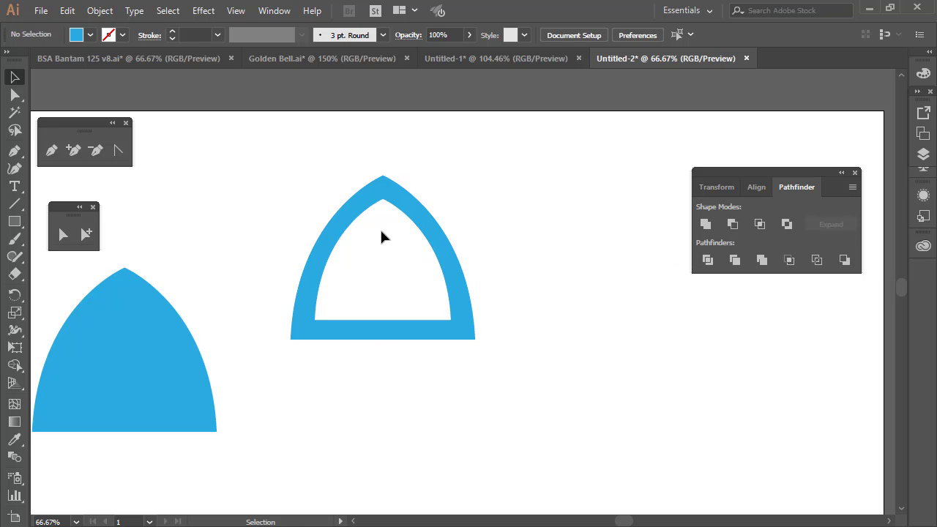
drag(410, 199, 451, 216)
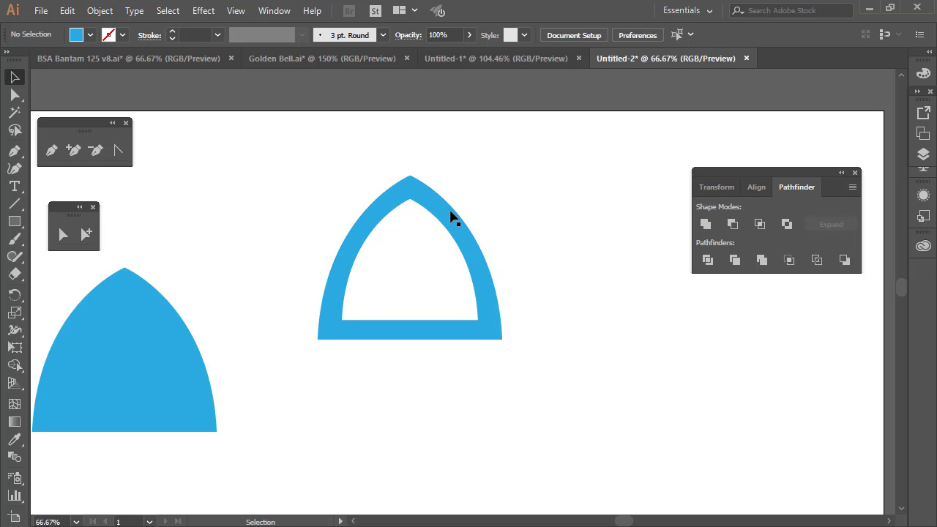
Draw a tall rectangle covering the right half of the bell outline, with its left edge on the center line
click(15, 94)
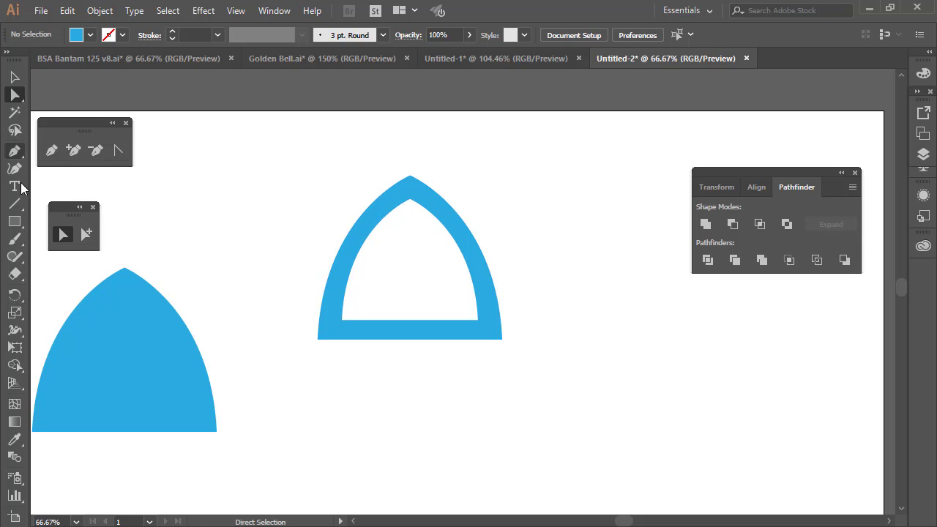
click(15, 221)
drag(593, 133, 409, 411)
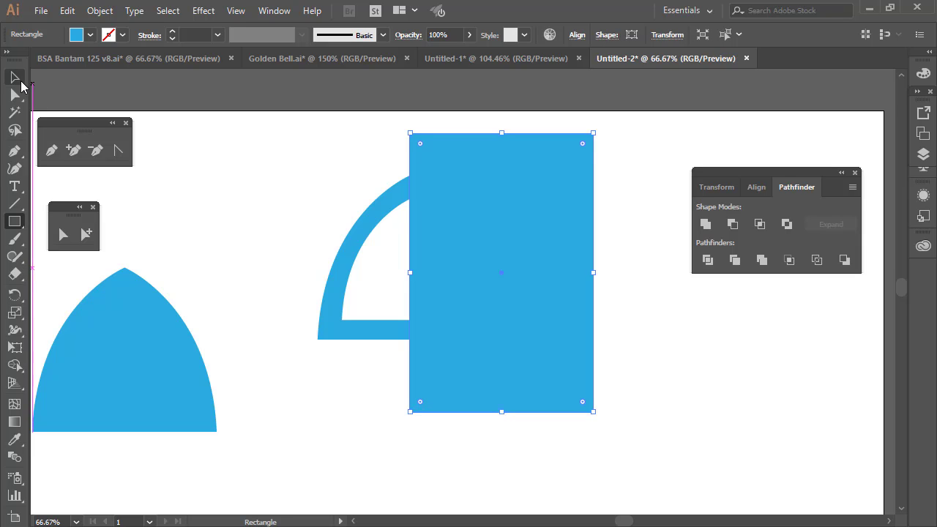
Cut the rectangle out of the bell outline with Minus Front, leaving only the left half
click(20, 80)
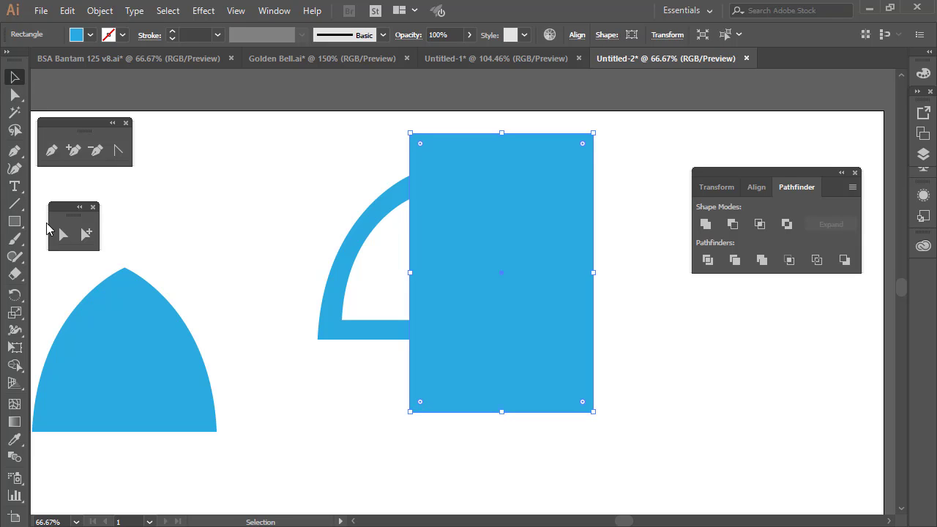
drag(289, 98, 622, 454)
click(732, 224)
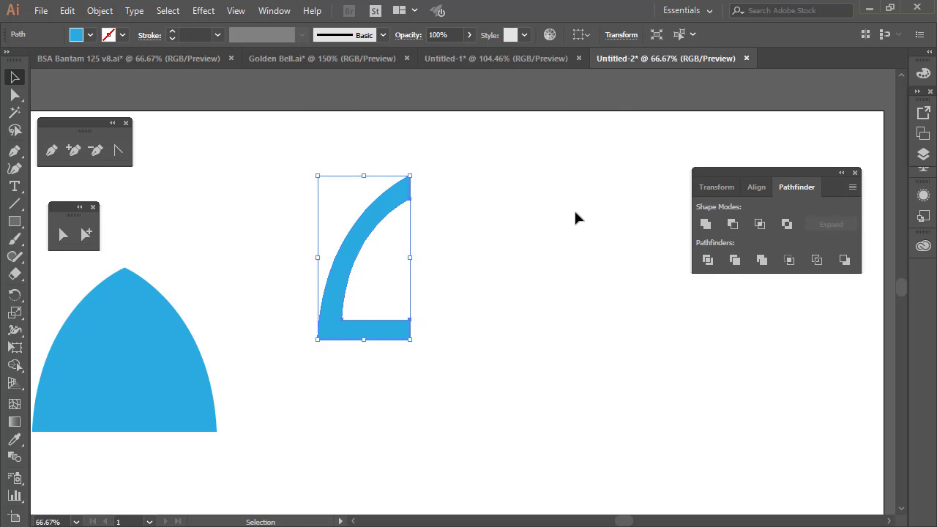
click(551, 213)
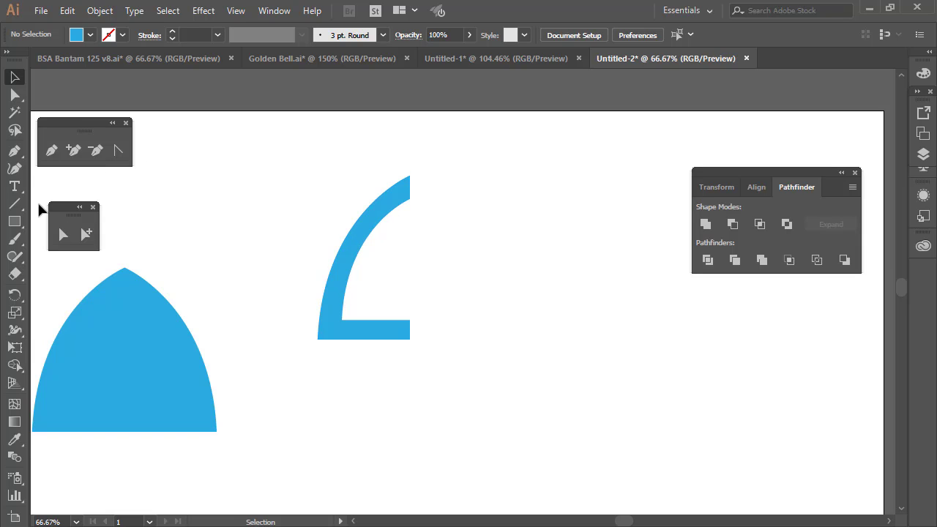
Draw a small blue rectangle matching the border thickness and place copies at the cut ends of the half-bell's peak and base
click(14, 222)
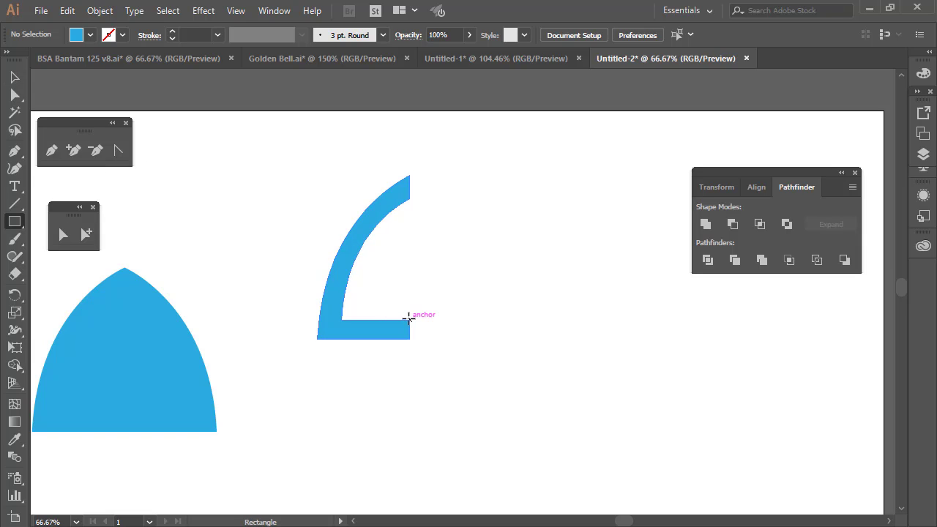
drag(409, 320, 385, 338)
click(14, 77)
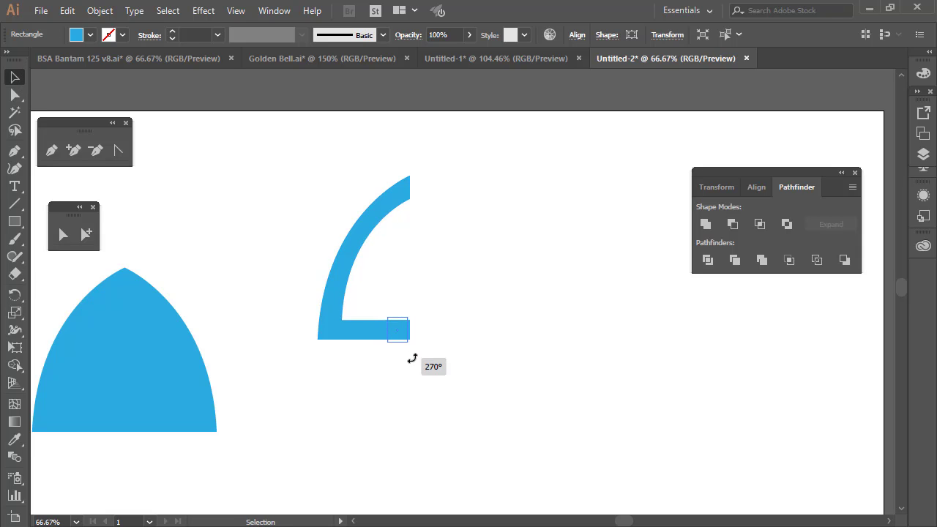
drag(397, 339, 407, 315)
click(434, 229)
click(440, 312)
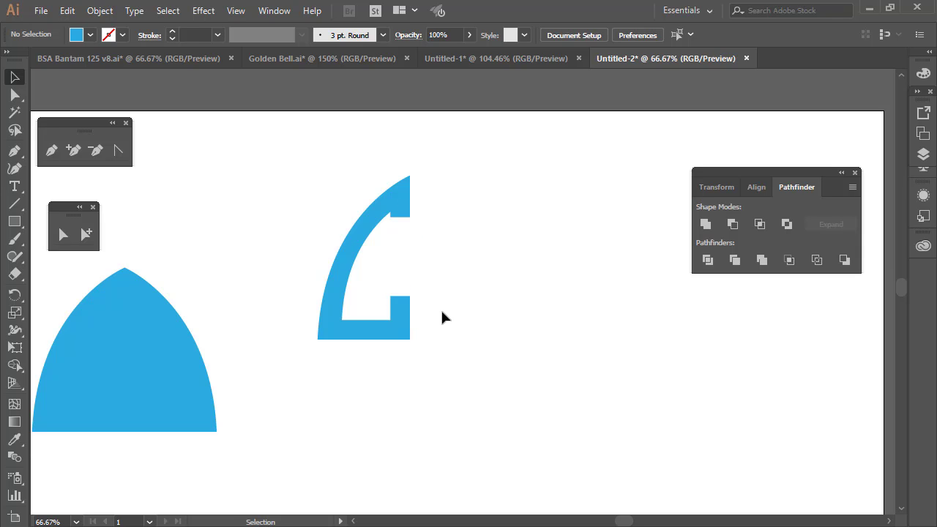
Lengthen the block under the peak downward and the block above the base slightly upward
click(401, 215)
drag(401, 217, 402, 233)
click(452, 265)
click(401, 312)
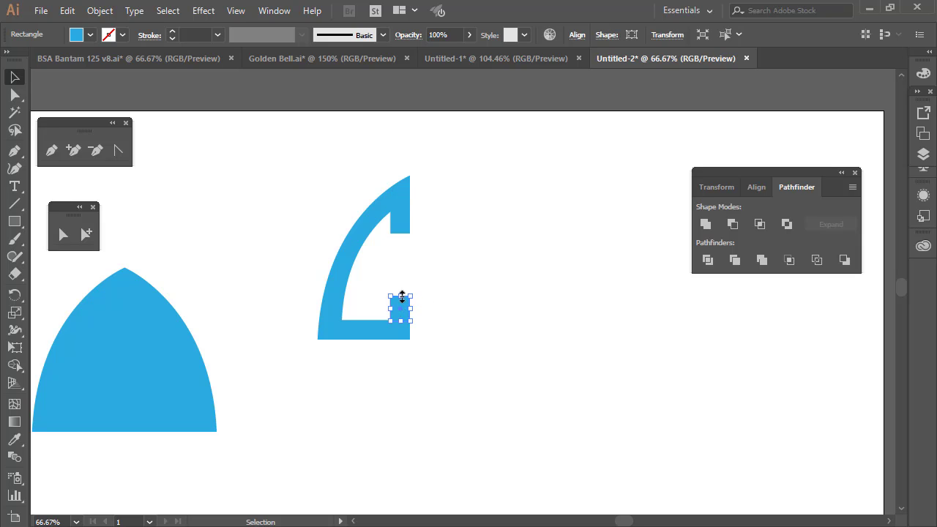
drag(402, 297, 402, 290)
click(429, 308)
Add a horizontal copy of the block extending inward from the top of the lower stem to form a G
click(405, 307)
drag(402, 297, 364, 300)
click(491, 300)
click(383, 303)
click(486, 298)
Copy the whole G-shaped half beside the original with a narrow gap and reflect the copy across the vertical axis
drag(310, 172, 489, 399)
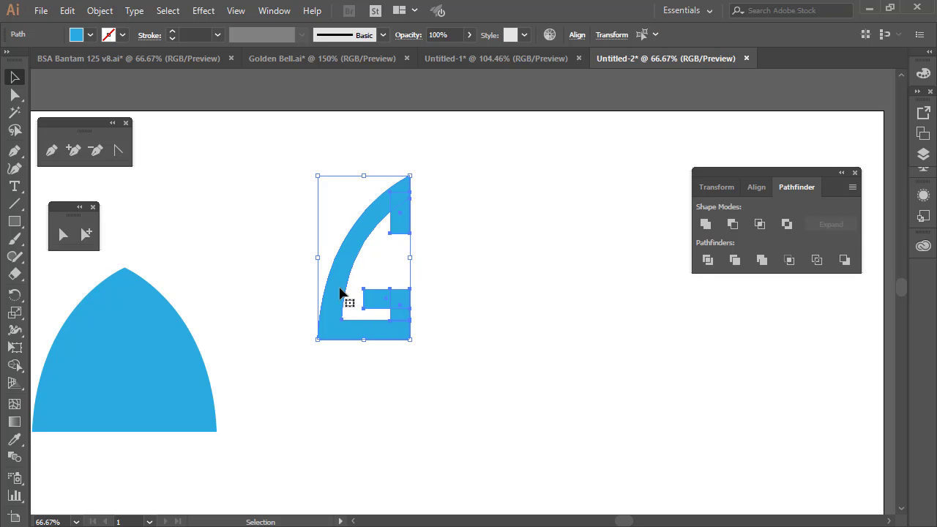
drag(339, 294, 442, 293)
right_click(442, 294)
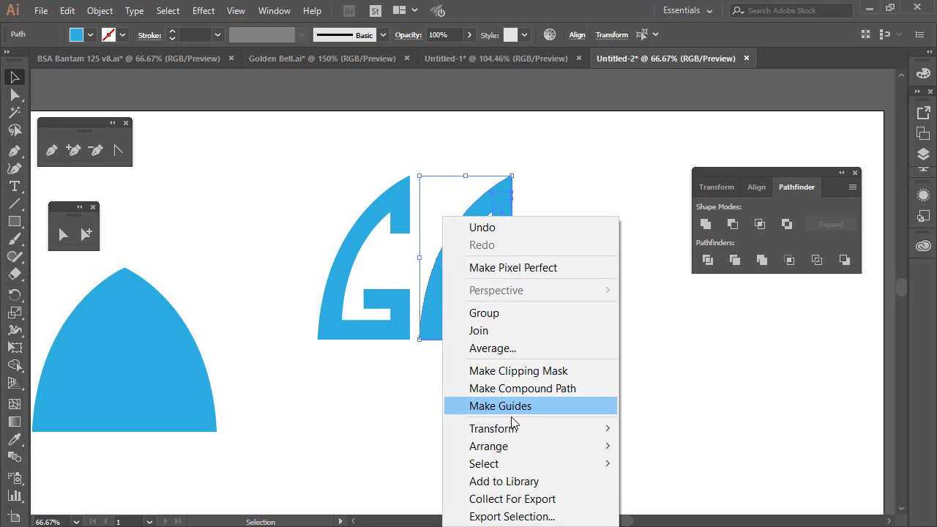
mouse_move(514, 431)
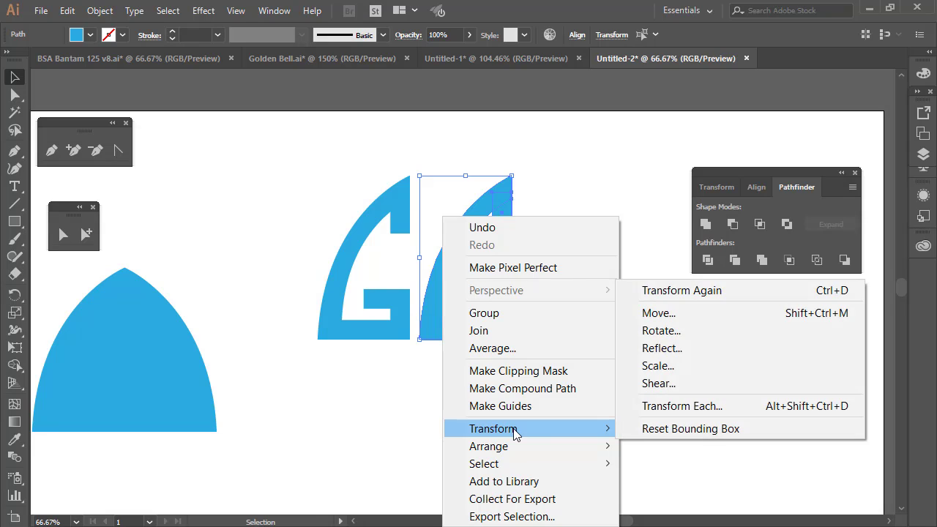
click(674, 351)
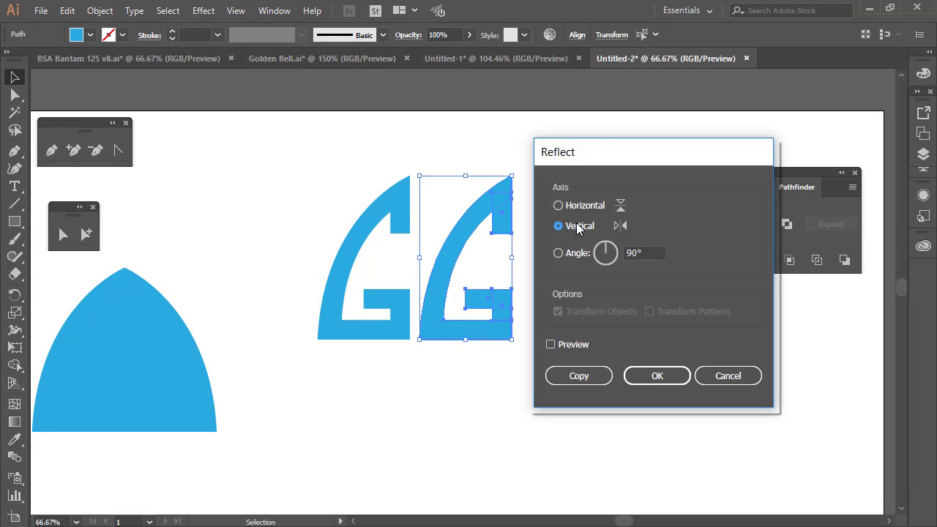
click(658, 375)
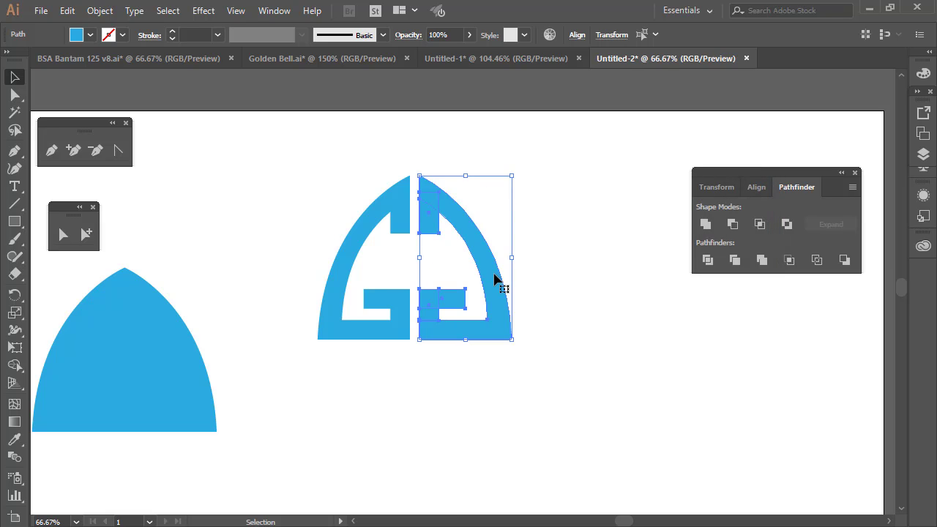
click(582, 291)
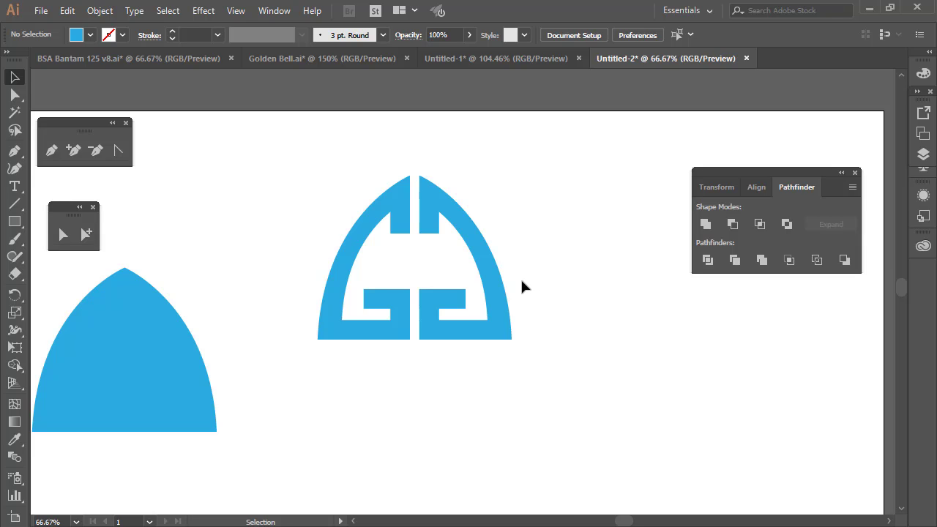
Add the text "BOLDEN BELL" below the bell, enlarge it to 67.26 pt and place it under the emblem
click(15, 187)
click(363, 397)
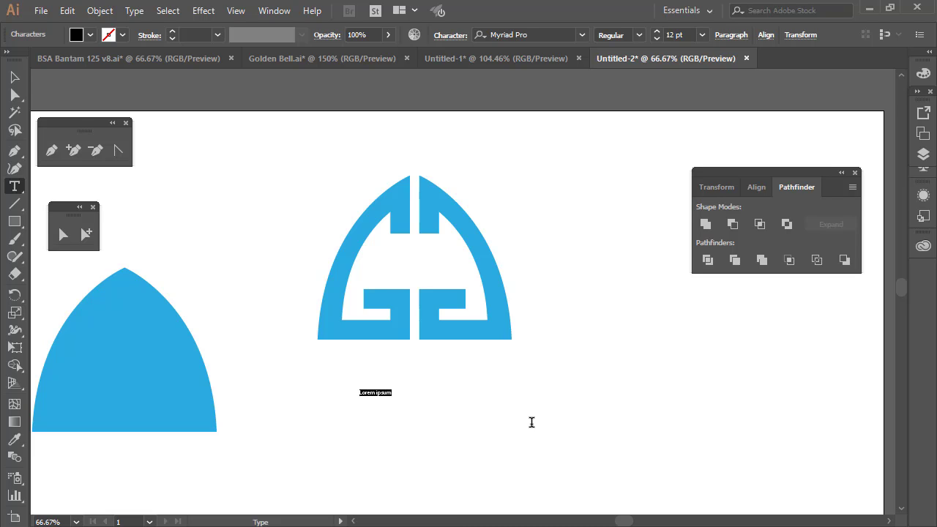
text(BELL)
click(13, 76)
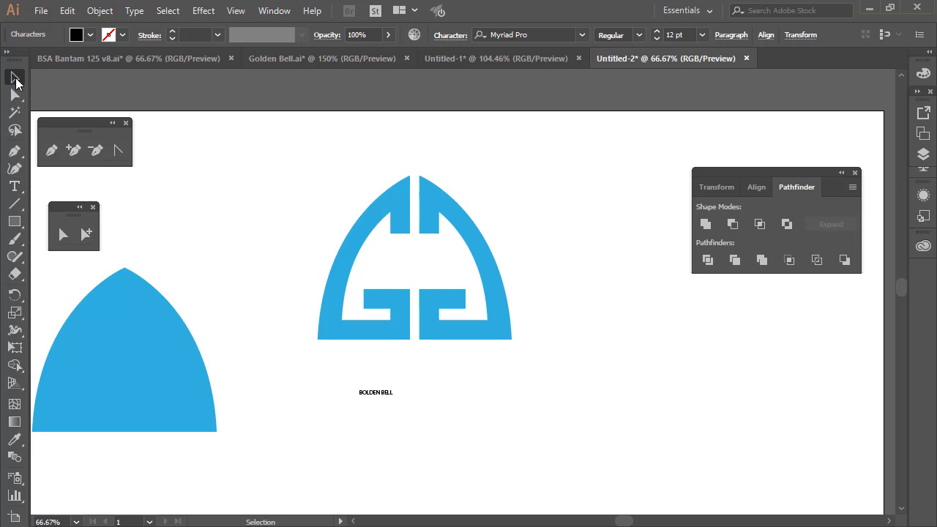
click(377, 393)
drag(399, 404, 549, 442)
drag(479, 424, 448, 423)
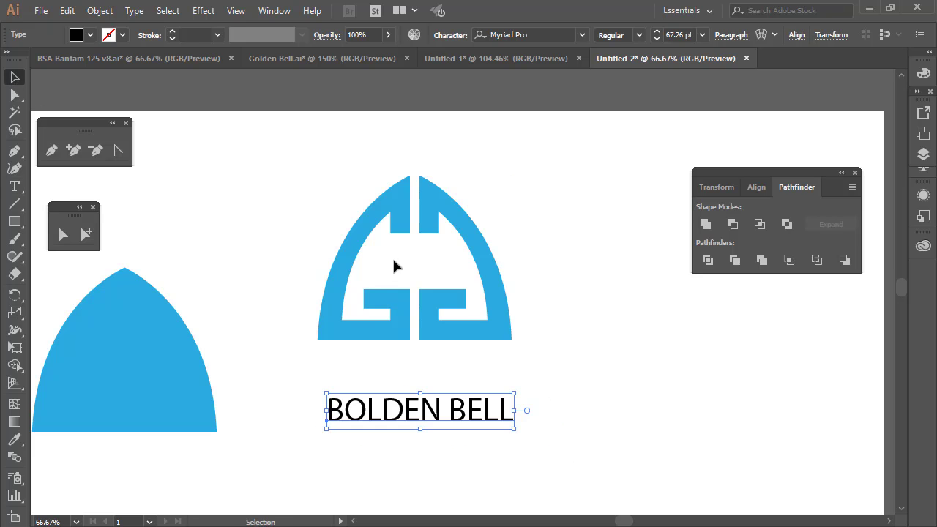
Replace the first letter of the company name with G to read "GOLDEN BELL"
key(t)
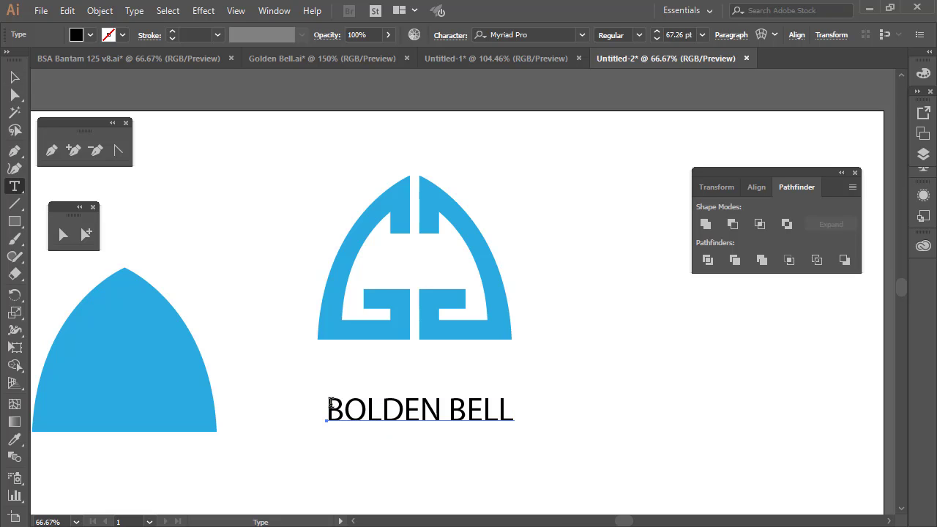
click(326, 402)
key(shift+Right)
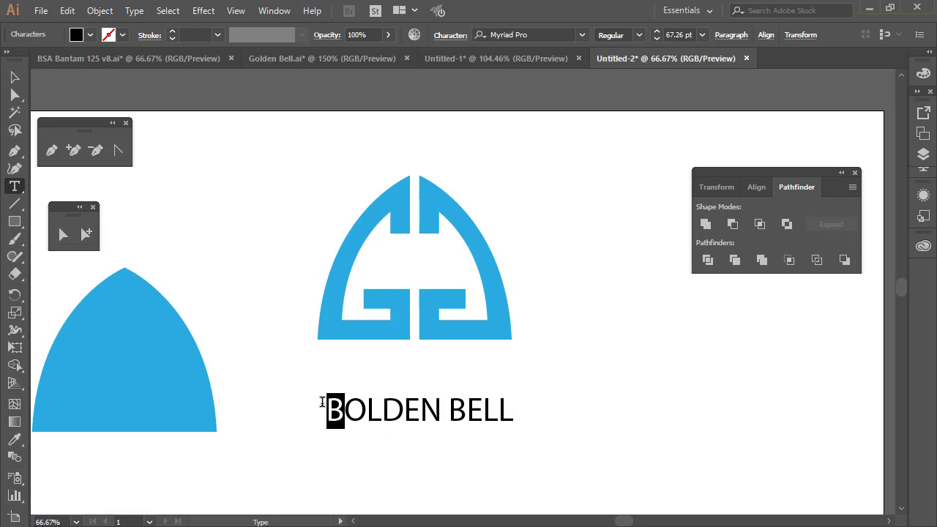
text(G)
key(Escape)
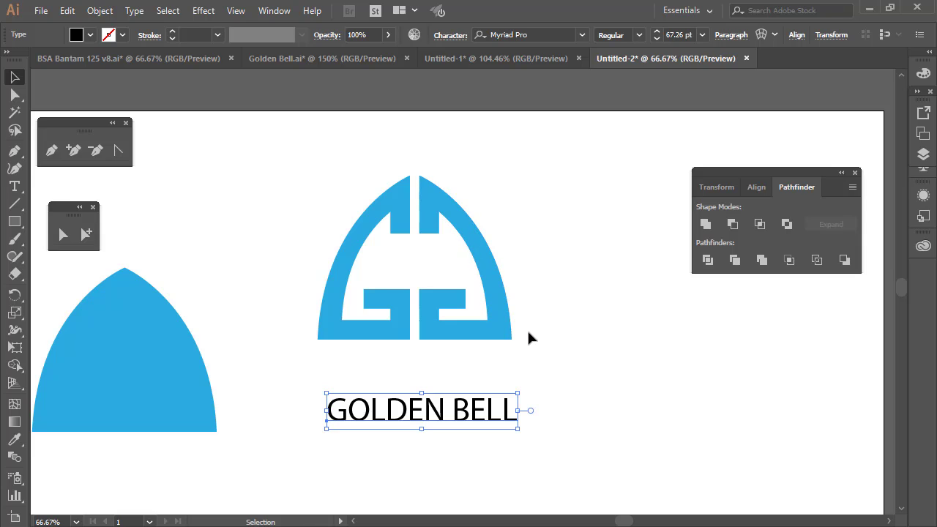
click(548, 347)
Draw a small closed triangle with the Pen tool across the outer edge of the bell's right half
click(14, 151)
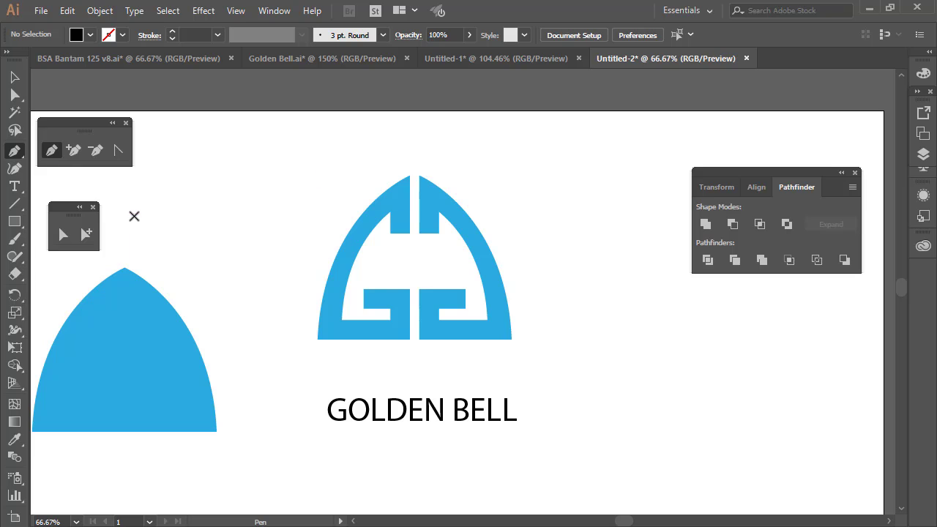
click(517, 289)
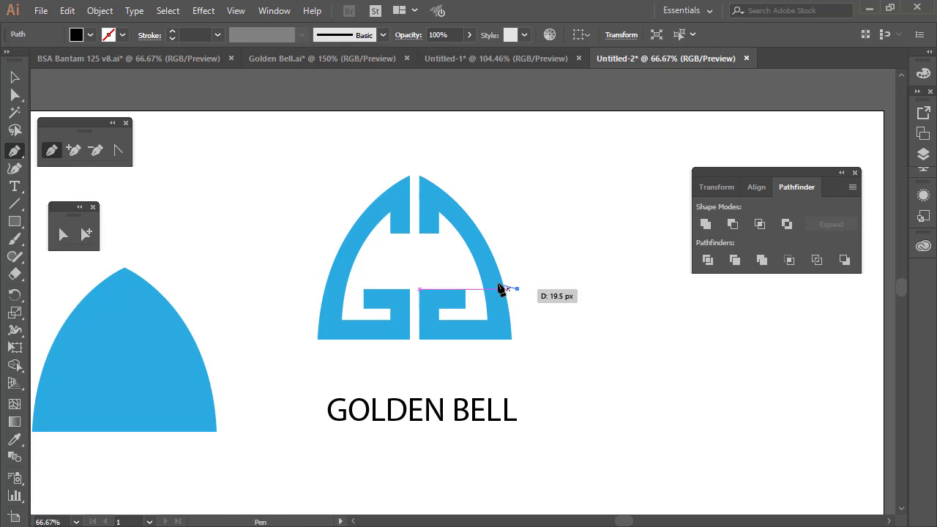
click(505, 254)
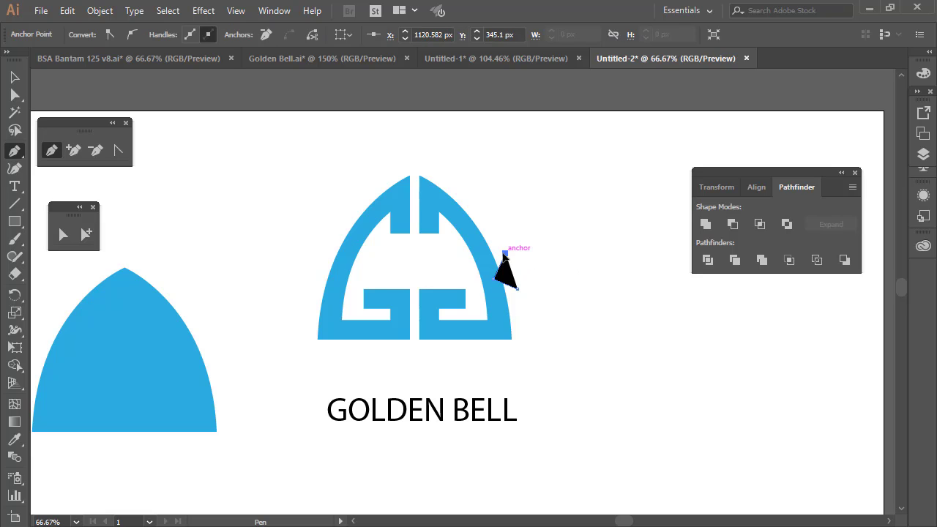
click(517, 288)
Subtract the triangle from the bell's right outline with Minus Front to cut a notch
click(15, 94)
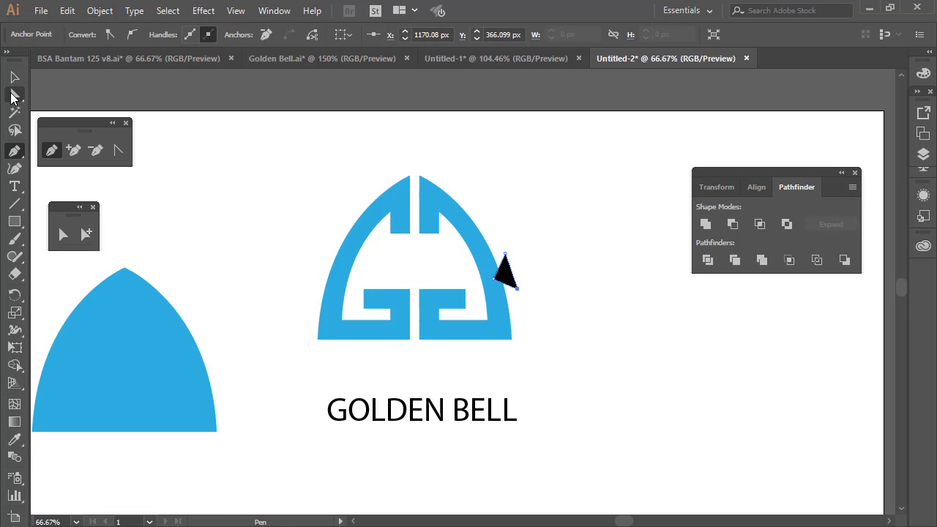
click(495, 270)
shift+click(490, 266)
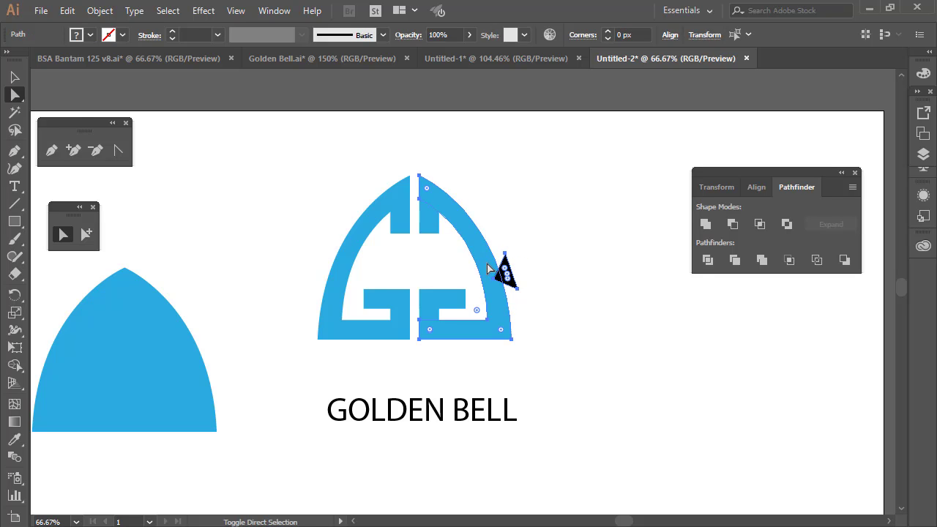
click(738, 227)
click(570, 253)
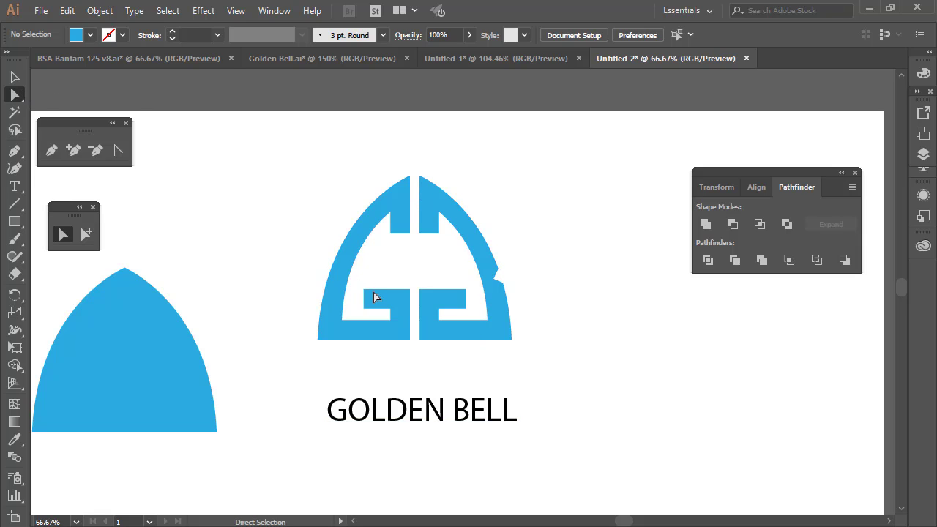
Raise the horizontal bars of both G shapes slightly and lengthen the two upper stems downward
drag(361, 279, 437, 292)
drag(357, 280, 473, 316)
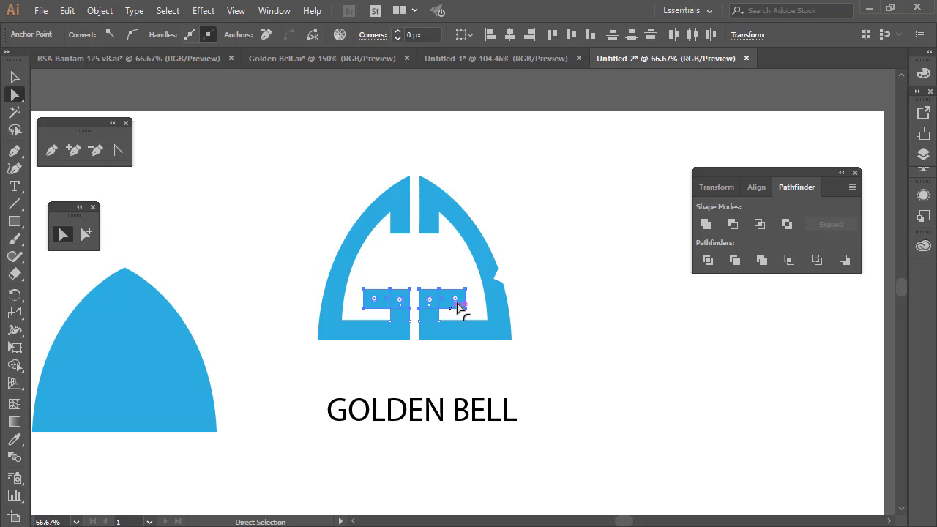
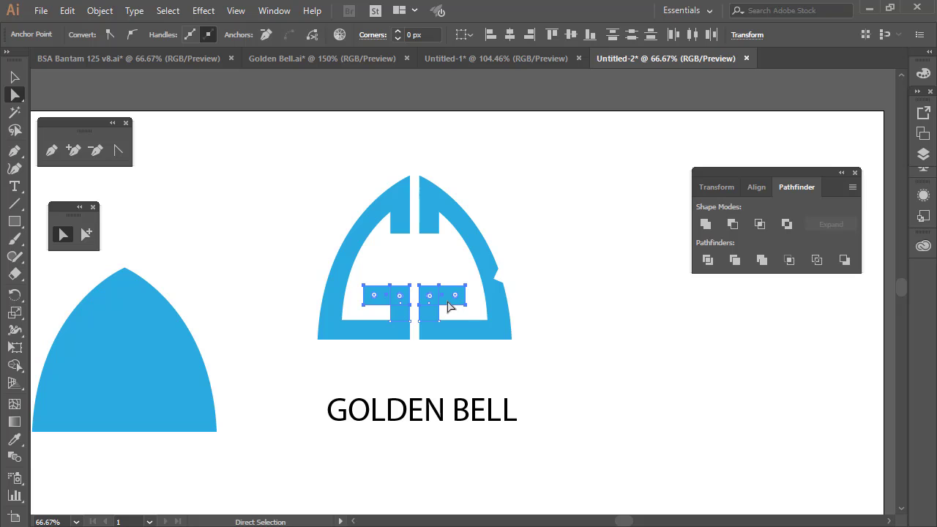
drag(448, 304, 432, 302)
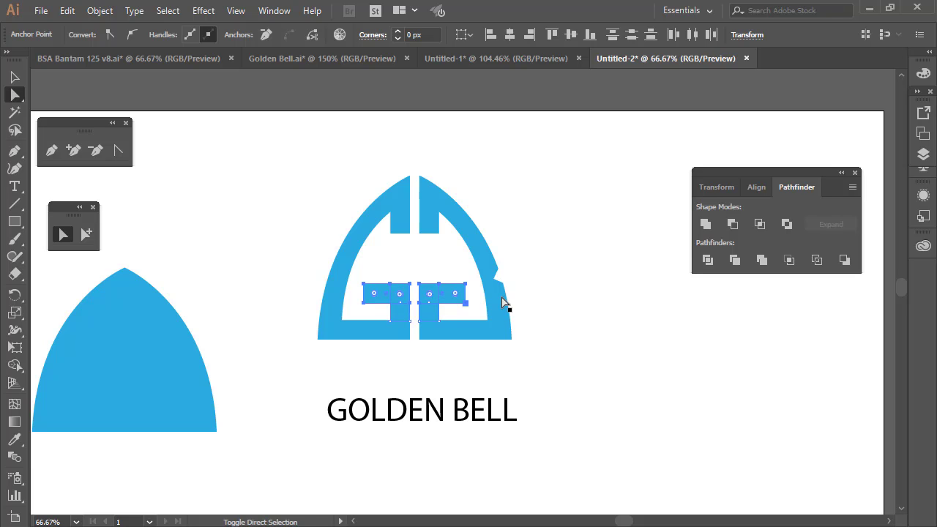
click(584, 295)
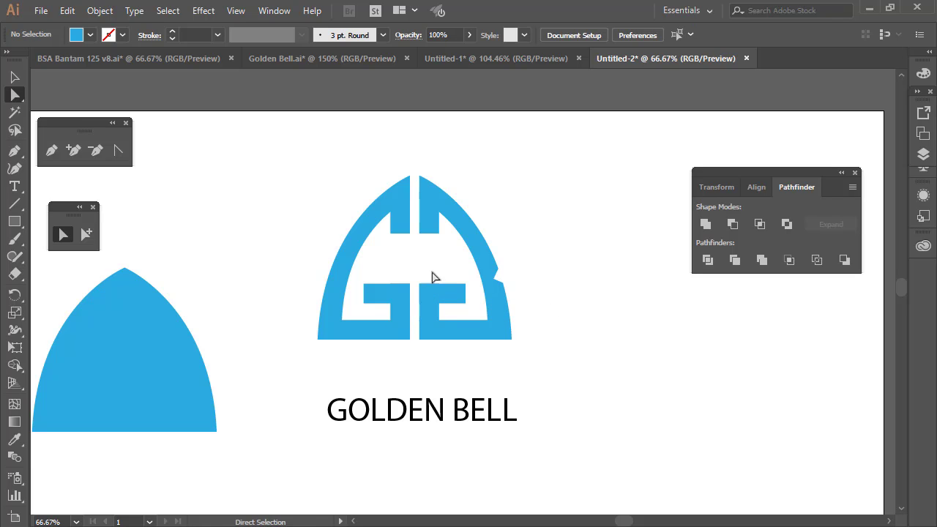
drag(388, 244, 431, 243)
click(593, 252)
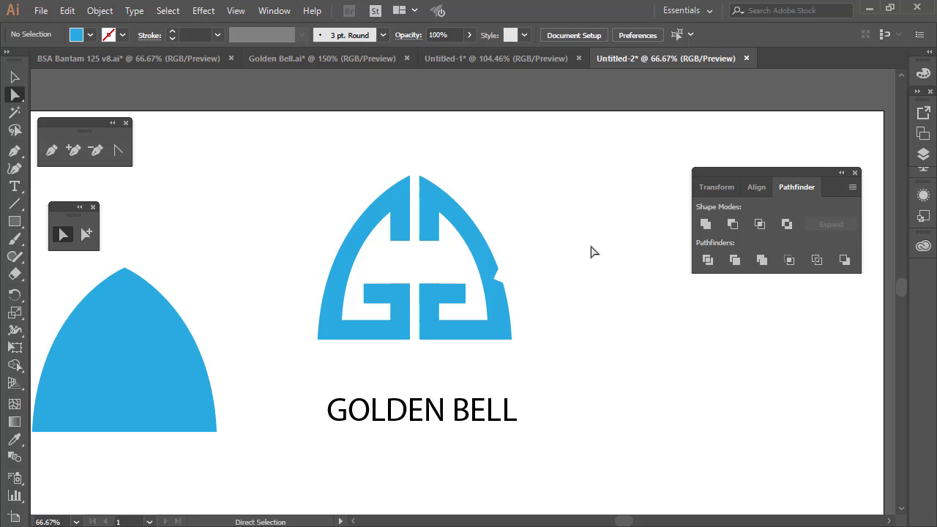
Add the text "PROPERTIES", enlarge it and center it below GOLDEN BELL
click(15, 221)
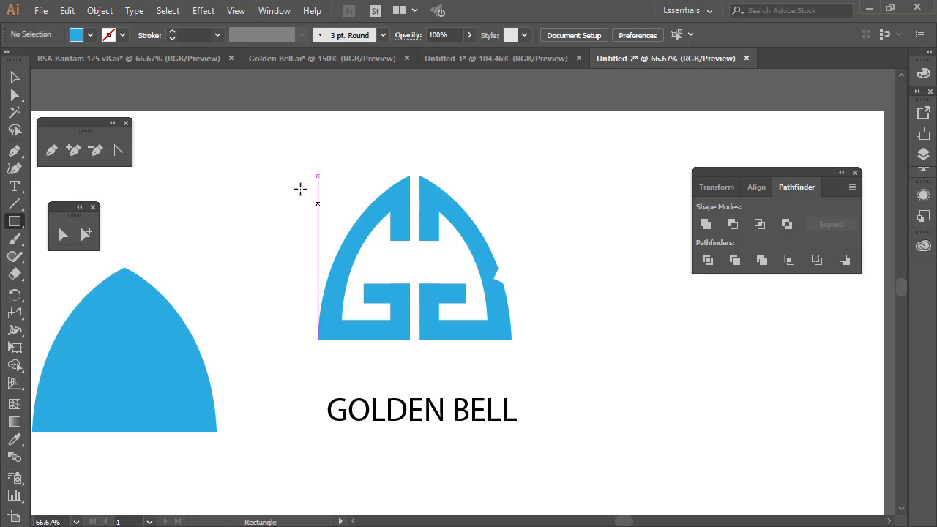
click(14, 186)
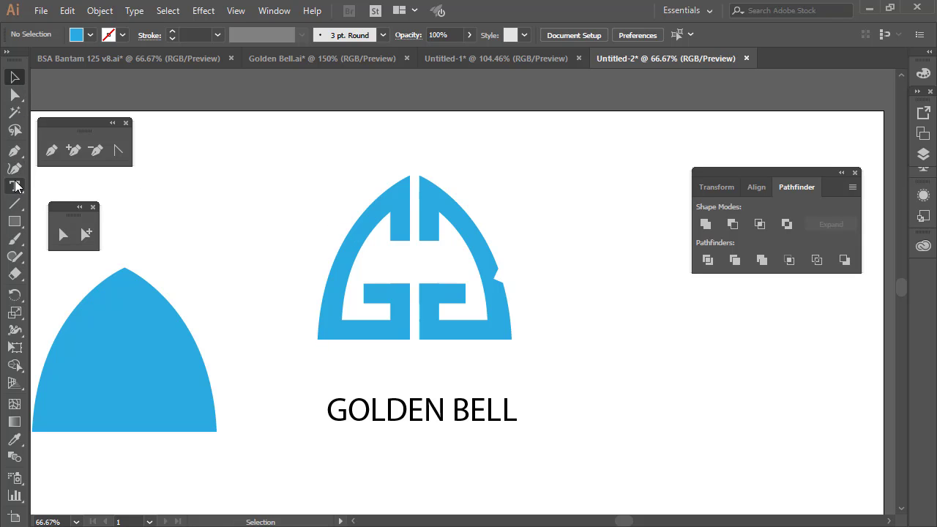
click(404, 461)
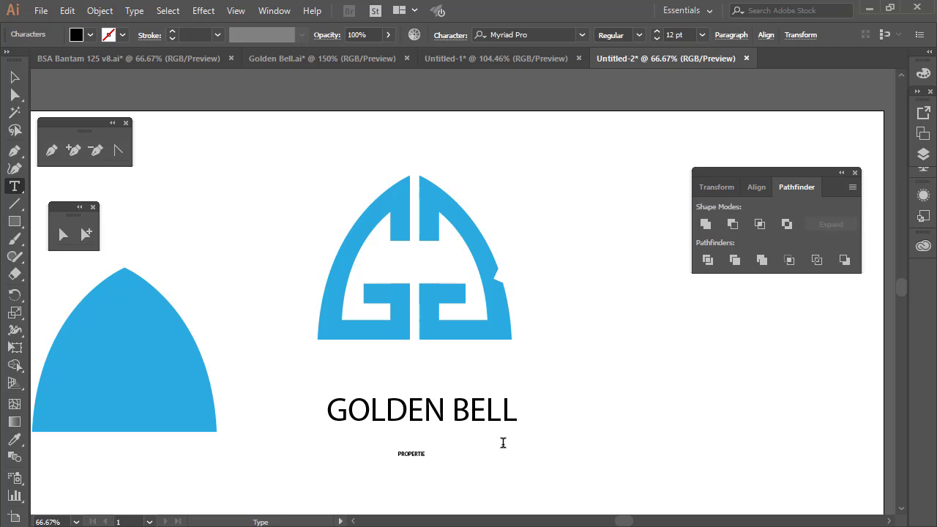
click(15, 76)
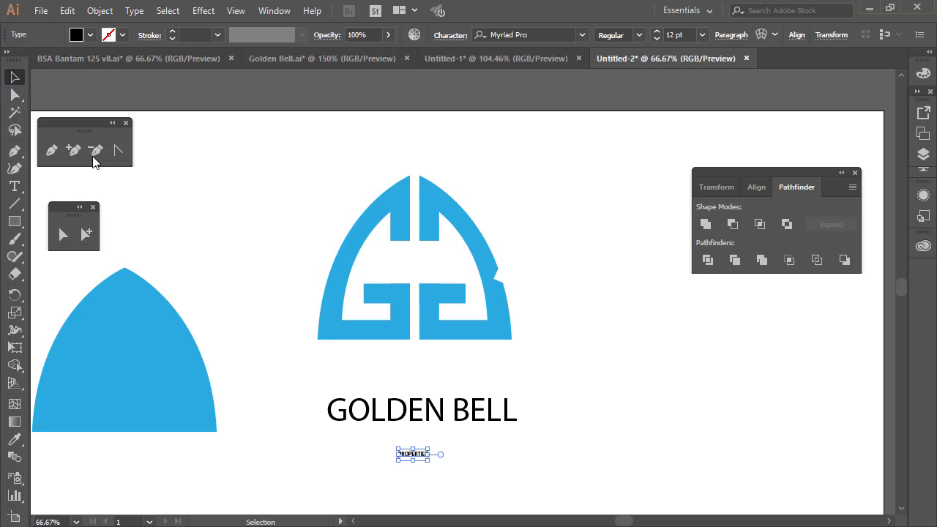
mouse_move(430, 458)
mouse_down()
mouse_move(488, 483)
mouse_move(493, 474)
mouse_move(442, 445)
mouse_up()
click(533, 481)
click(506, 436)
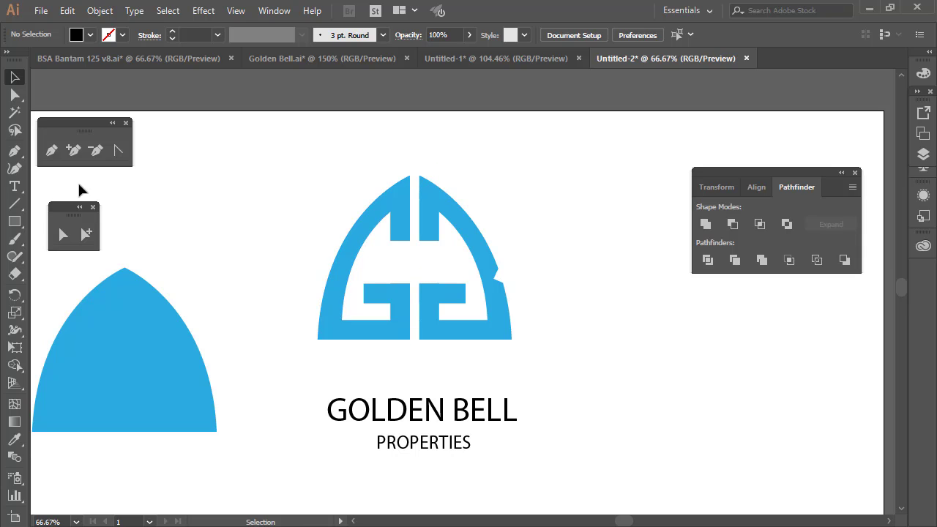
Draw a small black square in the empty area between the solid bell and the emblem
click(15, 221)
drag(237, 199, 253, 214)
key(v)
click(304, 228)
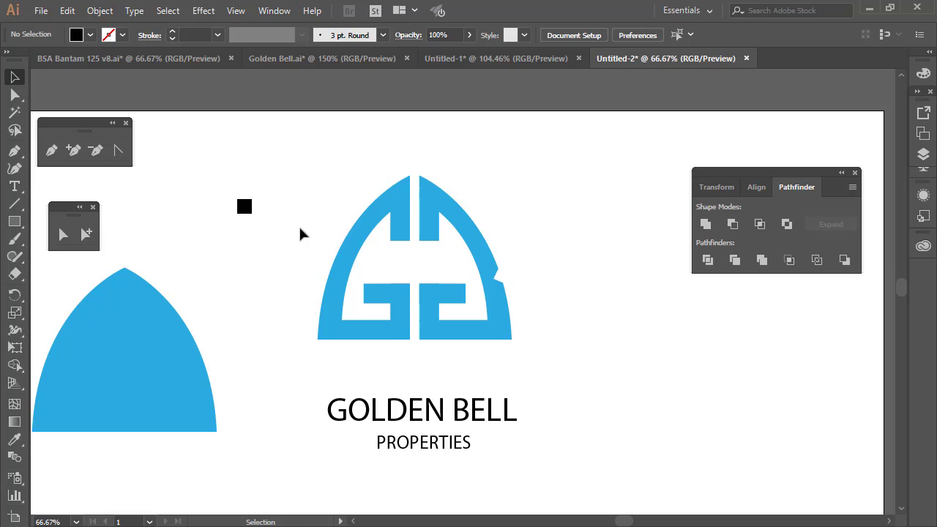
Copy the square about 39 px to the right and duplicate the pair below to form a two-by-two window grid
drag(246, 208, 265, 211)
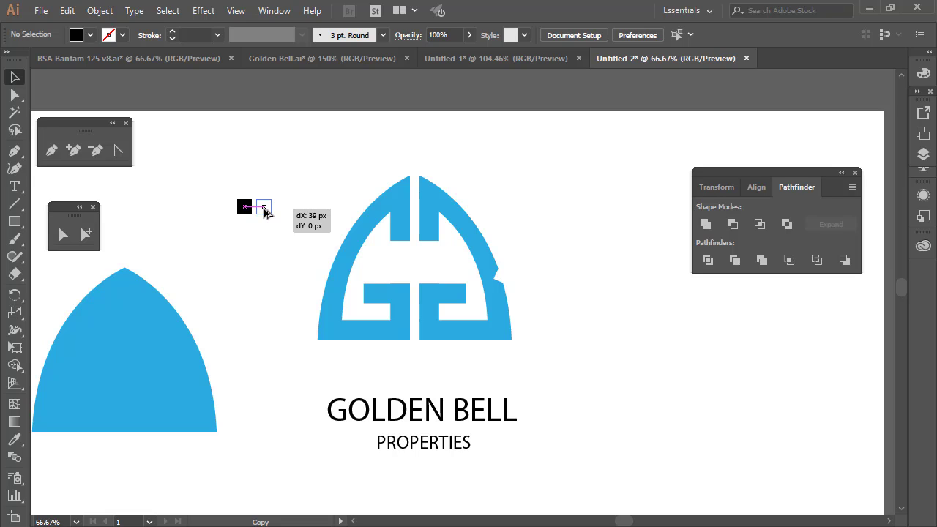
drag(264, 210, 266, 230)
click(354, 222)
drag(310, 177, 310, 177)
click(310, 177)
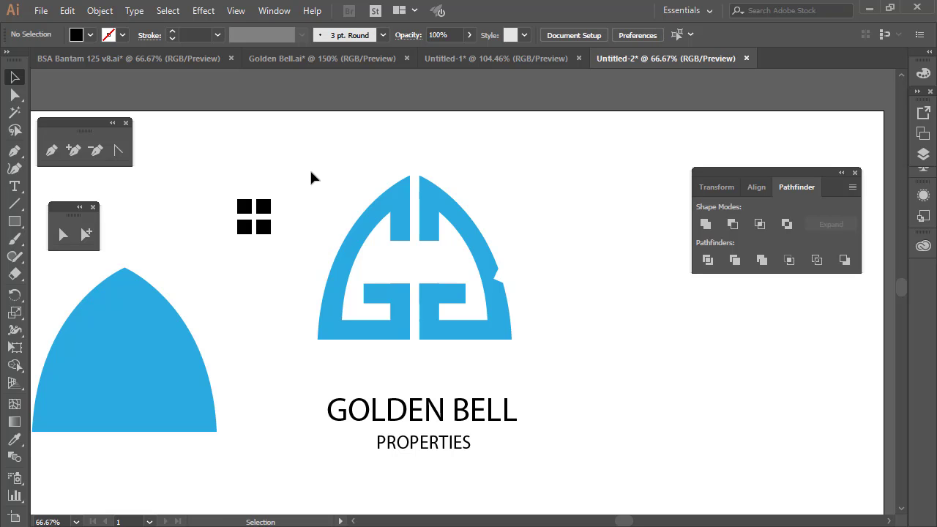
Move the two lower squares of the window grid slightly up so the horizontal gap matches the vertical gap
key(z)
click(329, 238)
click(429, 286)
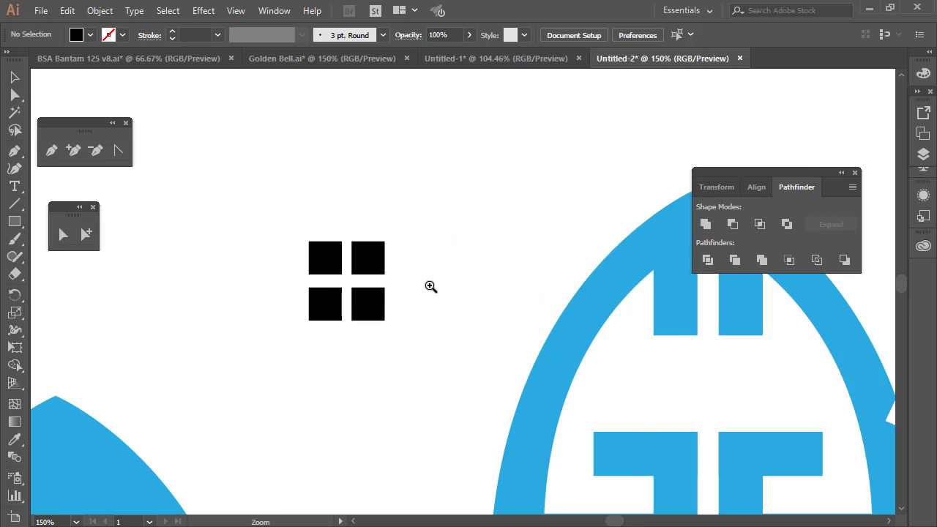
click(430, 287)
click(15, 94)
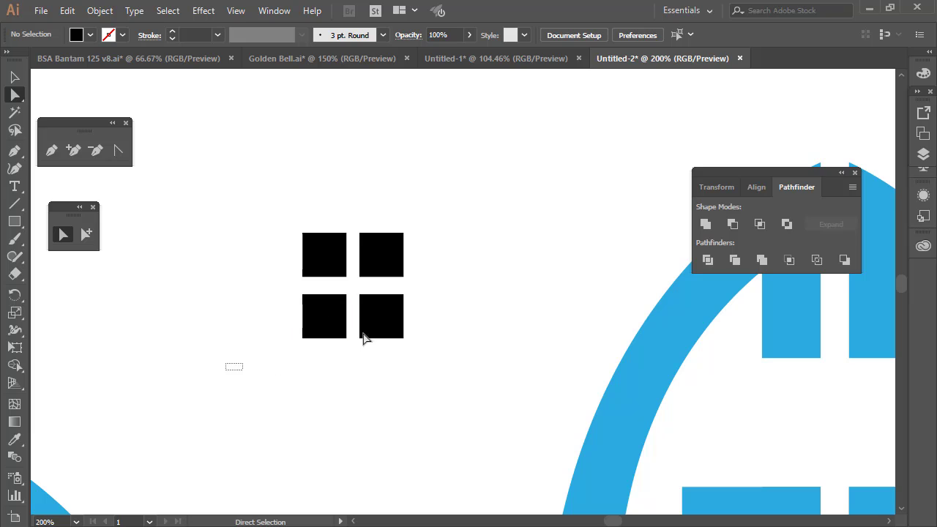
drag(226, 369, 468, 287)
click(12, 78)
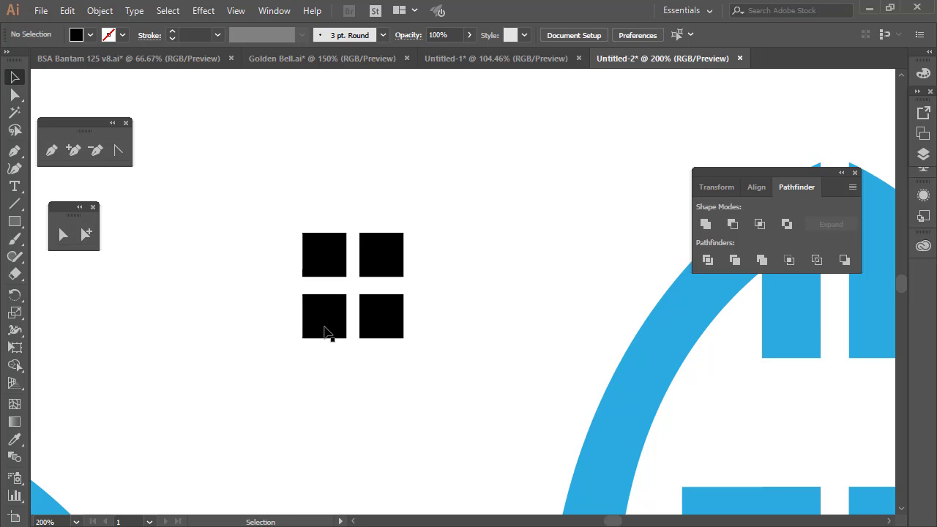
click(329, 329)
shift+click(390, 329)
drag(390, 323, 390, 318)
click(491, 322)
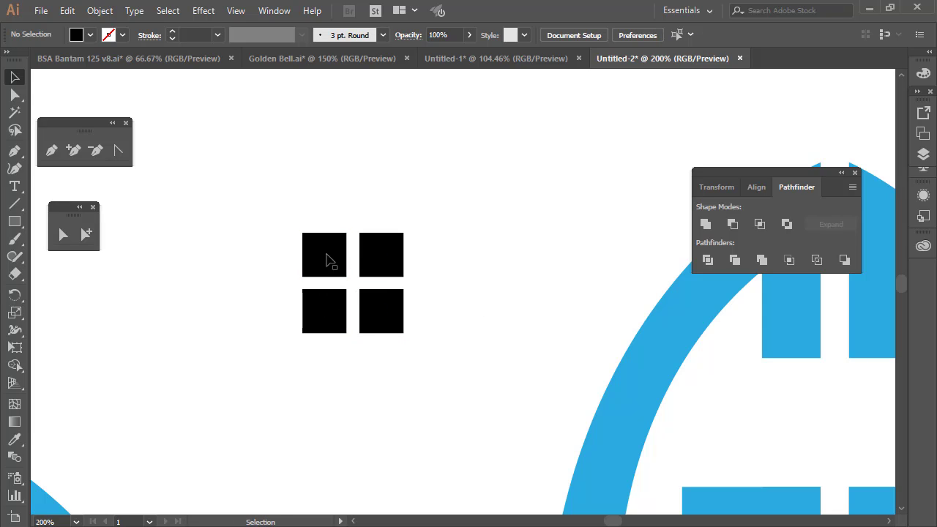
Group the four black squares of the window grid and deselect them
drag(256, 183, 441, 395)
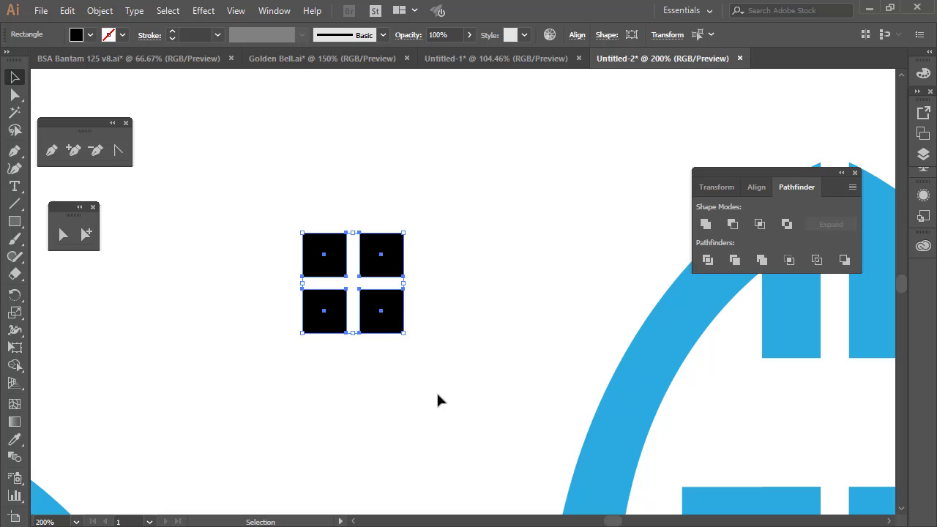
right_click(392, 311)
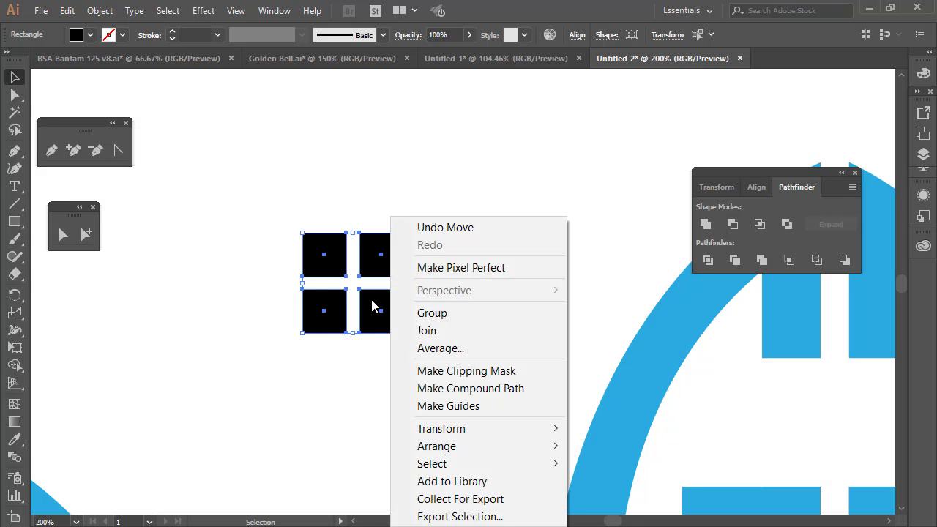
click(267, 175)
drag(262, 169, 476, 394)
right_click(392, 322)
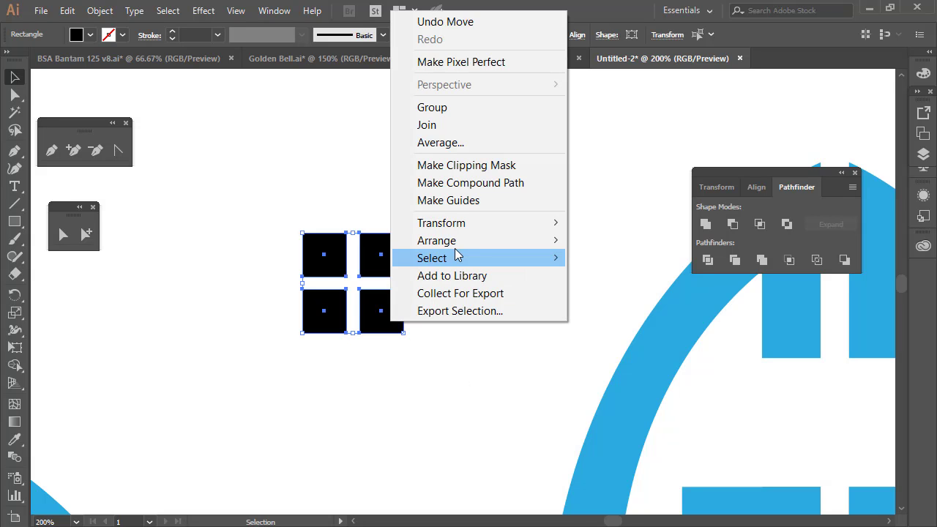
click(462, 110)
key(ctrl+shift+a)
Place the window grid at the emblem's center between the upper stems and the G bars, and shrink it slightly
key(z)
alt+click(552, 330)
alt+click(552, 331)
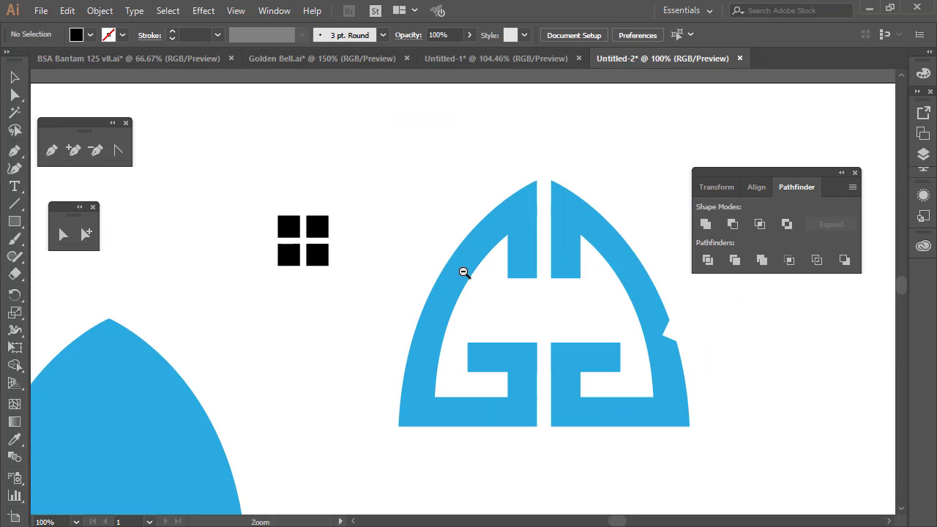
key(v)
drag(264, 192, 312, 270)
drag(328, 259, 568, 330)
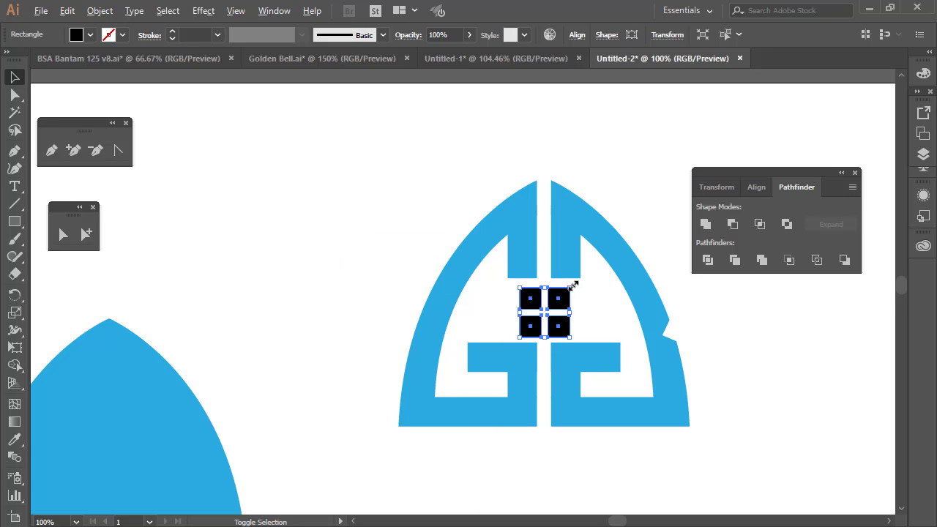
drag(570, 288, 577, 323)
click(573, 295)
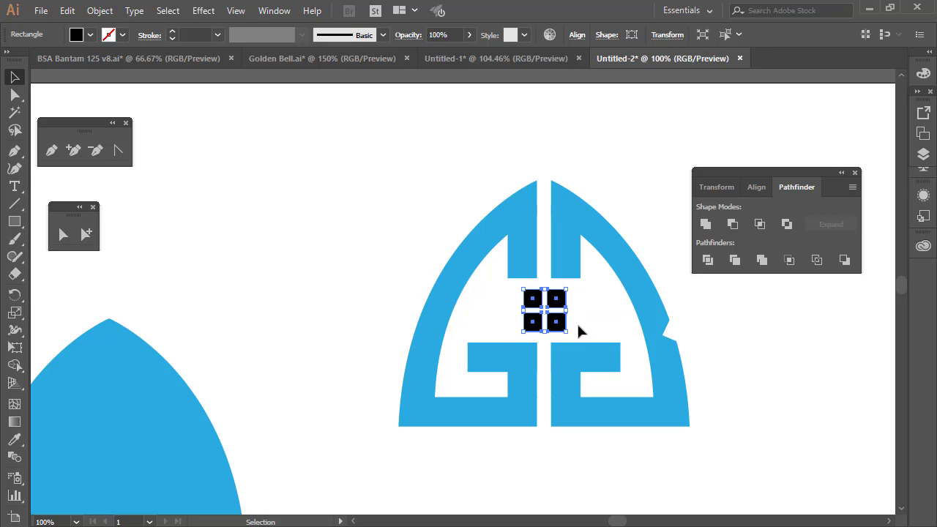
click(584, 323)
Remove the fill from the solid blue bell beside the emblem
key(z)
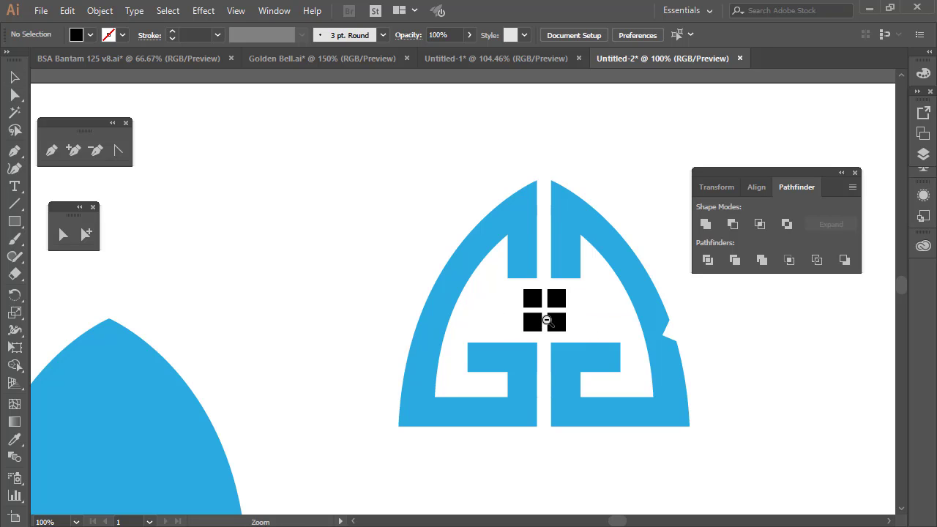
alt+click(546, 320)
alt+click(477, 304)
click(537, 353)
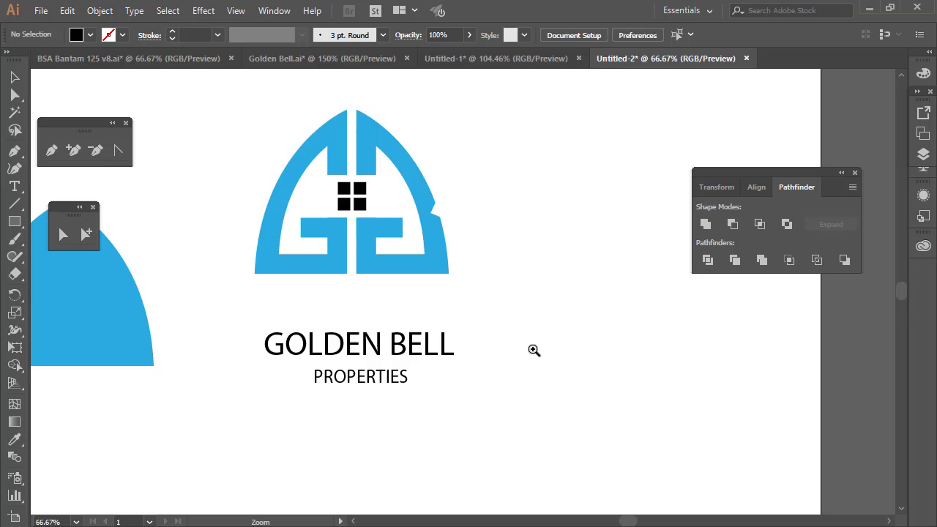
alt+click(384, 283)
click(15, 77)
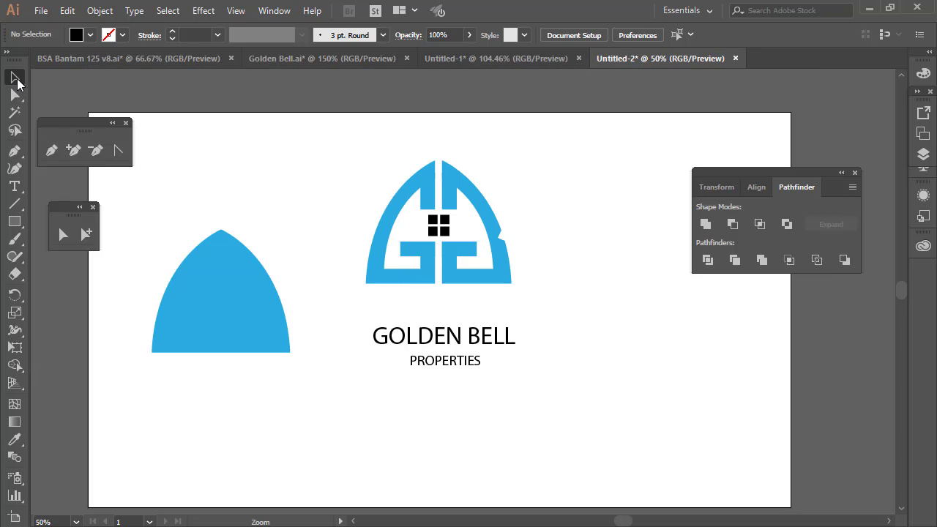
click(242, 298)
click(90, 35)
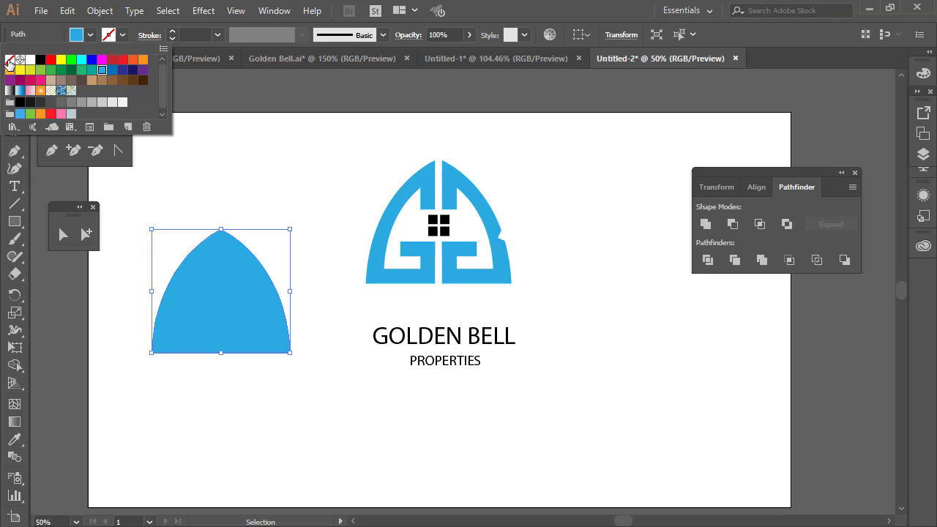
click(8, 61)
Give the unfilled bell a black outline with an 18 pt stroke weight
click(172, 32)
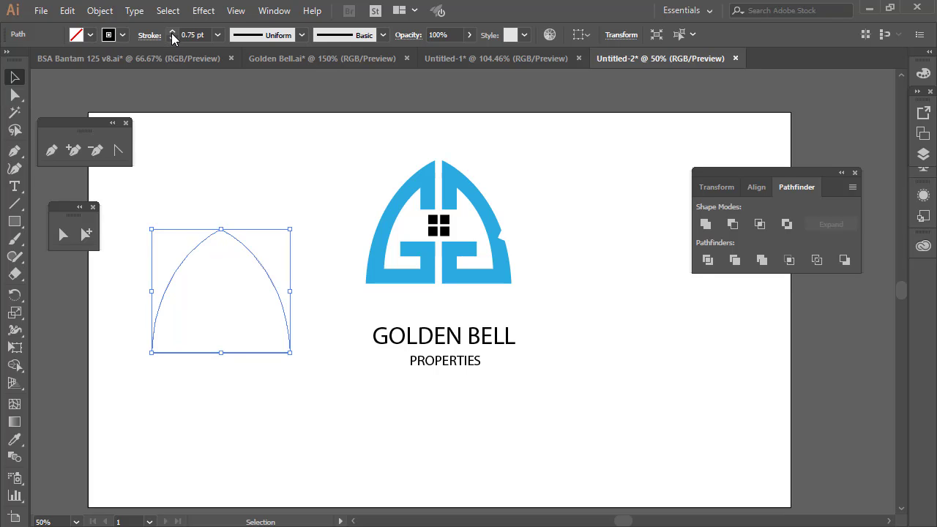
click(173, 33)
click(172, 33)
click(172, 33)
click(172, 33)
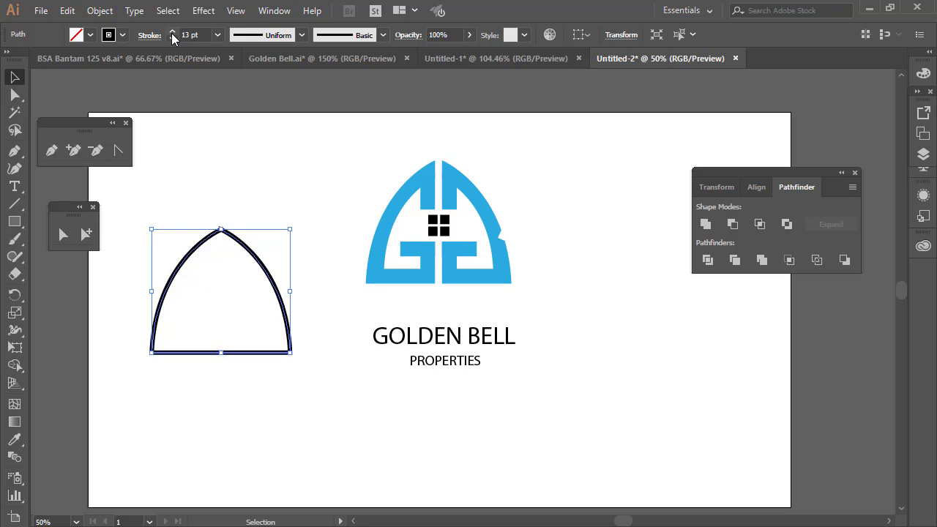
click(172, 33)
click(172, 32)
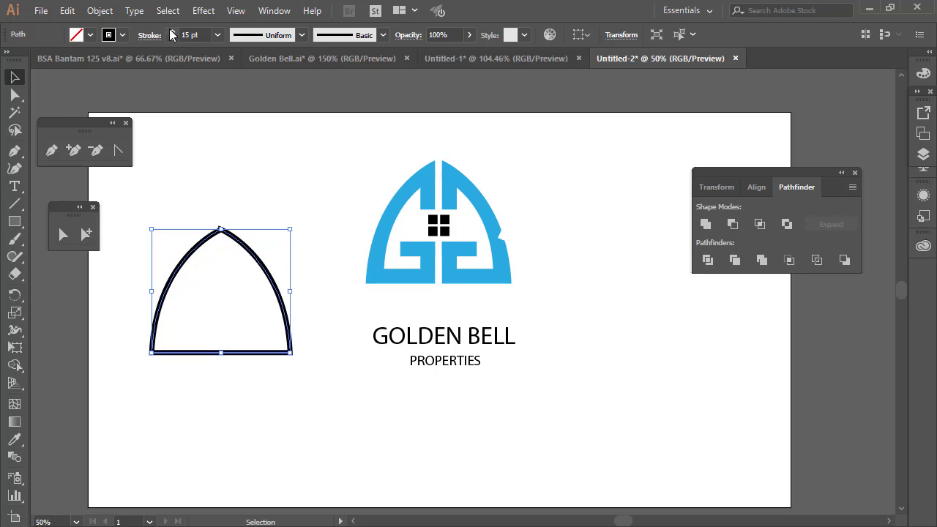
click(172, 33)
click(172, 32)
click(172, 32)
click(92, 104)
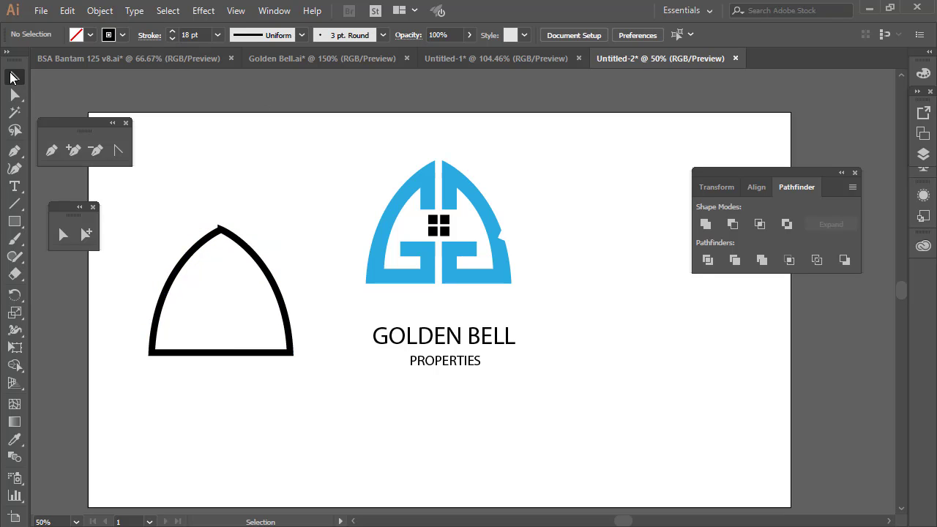
drag(227, 177, 245, 267)
click(246, 199)
drag(188, 198, 272, 299)
click(226, 197)
key(z)
drag(134, 217, 324, 382)
click(16, 95)
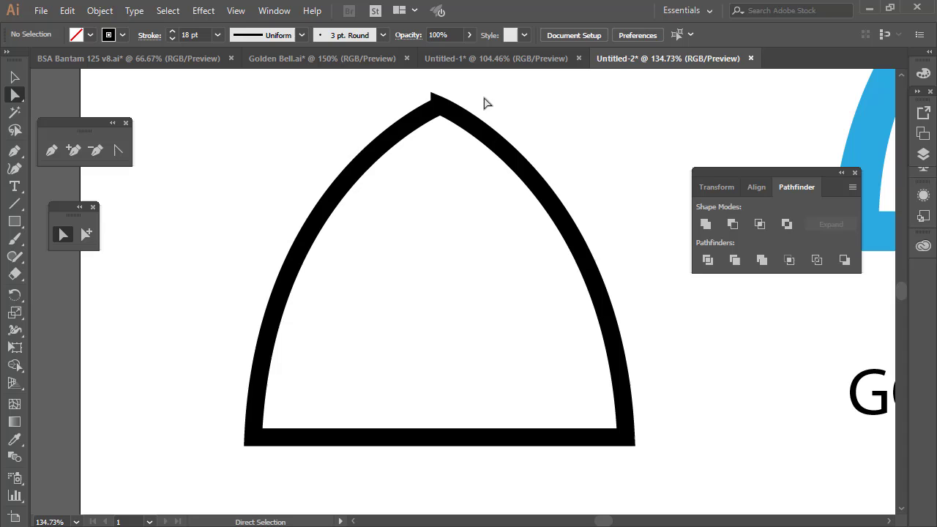
click(437, 108)
drag(437, 115, 438, 113)
Set the bell outline's stroke to a bevel join with a butt cap, aligned to the inside of the path
key(v)
click(522, 195)
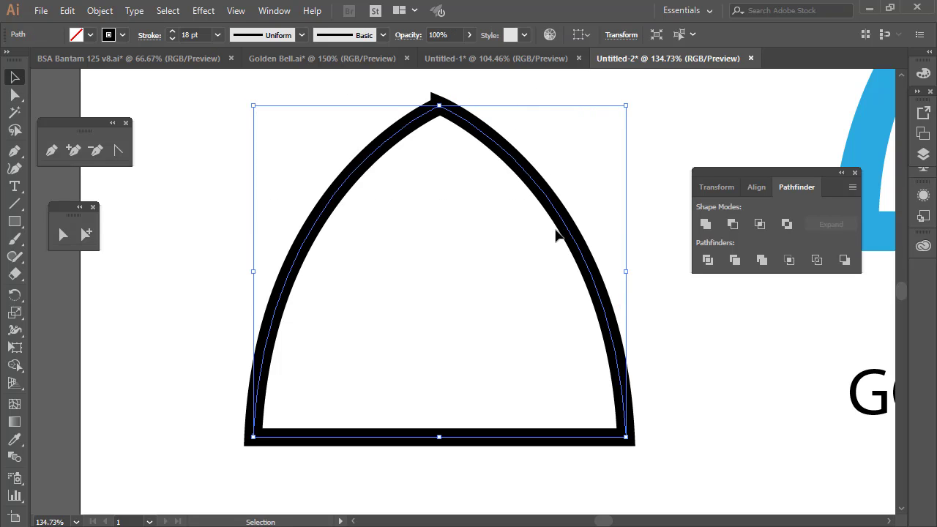
click(149, 36)
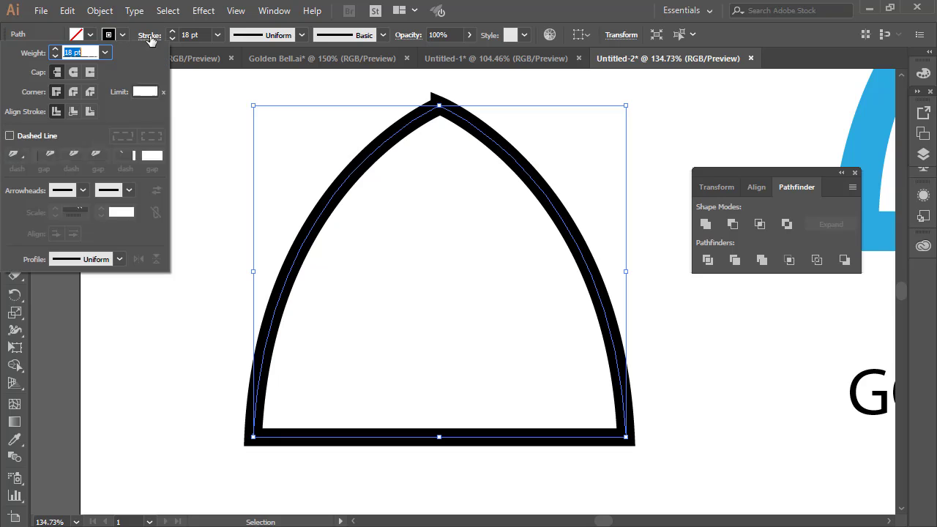
click(90, 73)
click(57, 72)
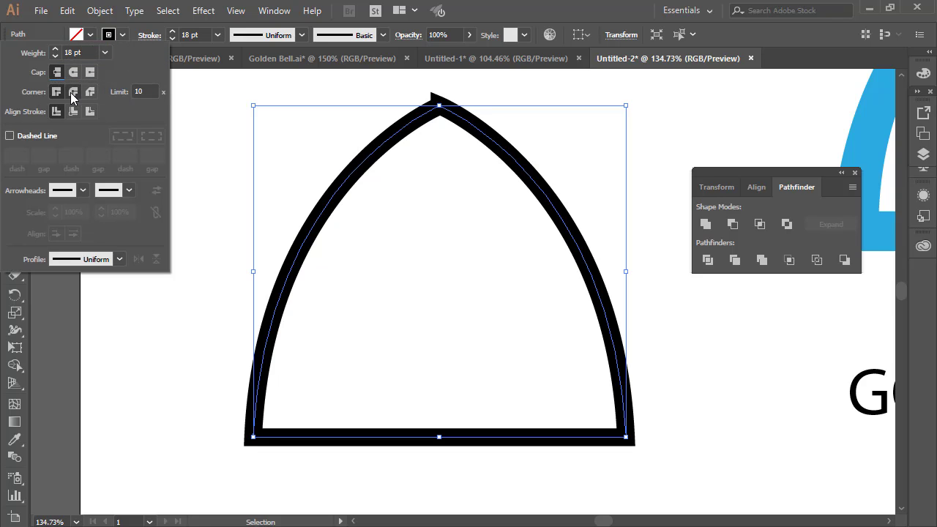
click(73, 91)
click(85, 92)
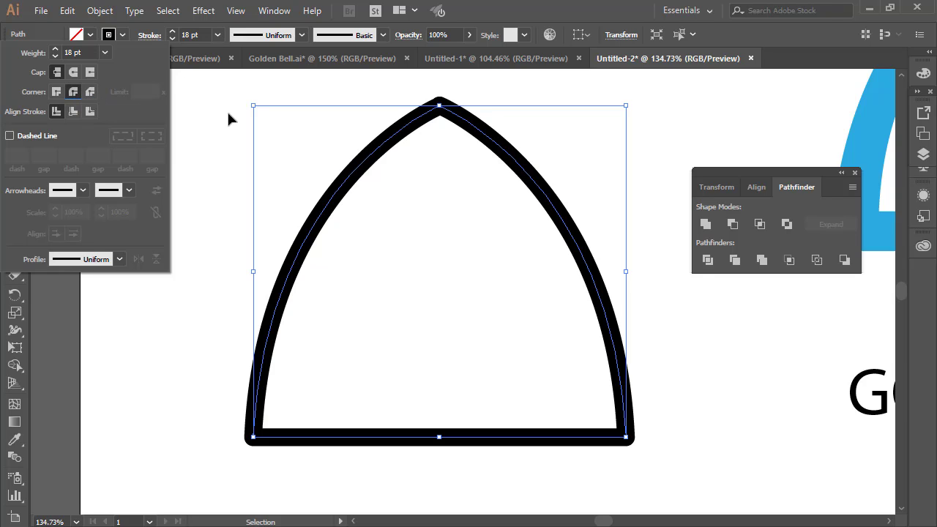
click(61, 91)
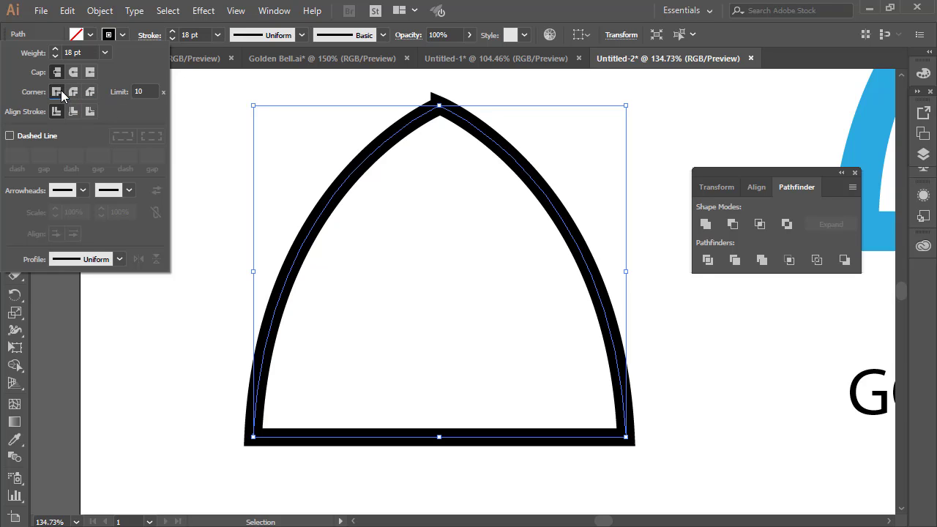
click(90, 91)
click(72, 112)
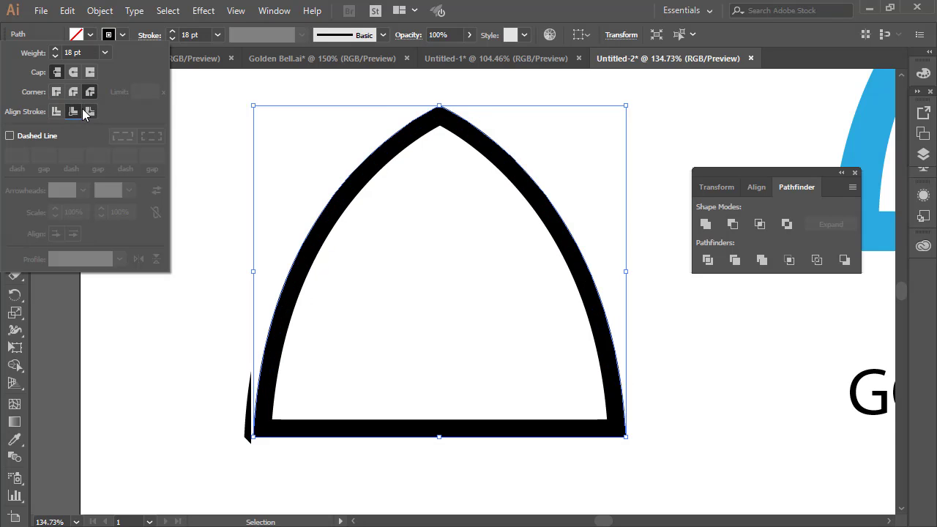
click(220, 154)
click(390, 319)
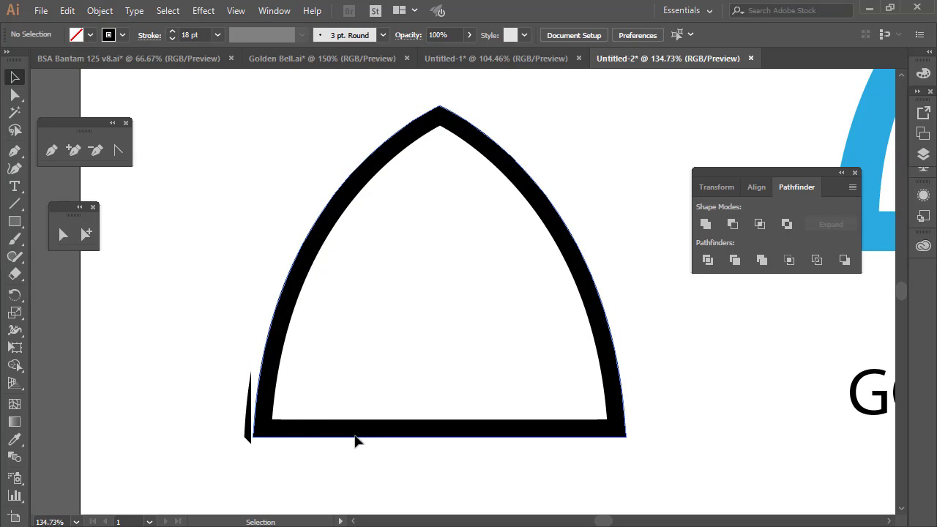
click(295, 316)
click(439, 381)
Move the black bell outline over the emblem and enlarge it from its center to frame the G shapes with an even gap
key(z)
key(ctrl+minus)
key(ctrl+minus)
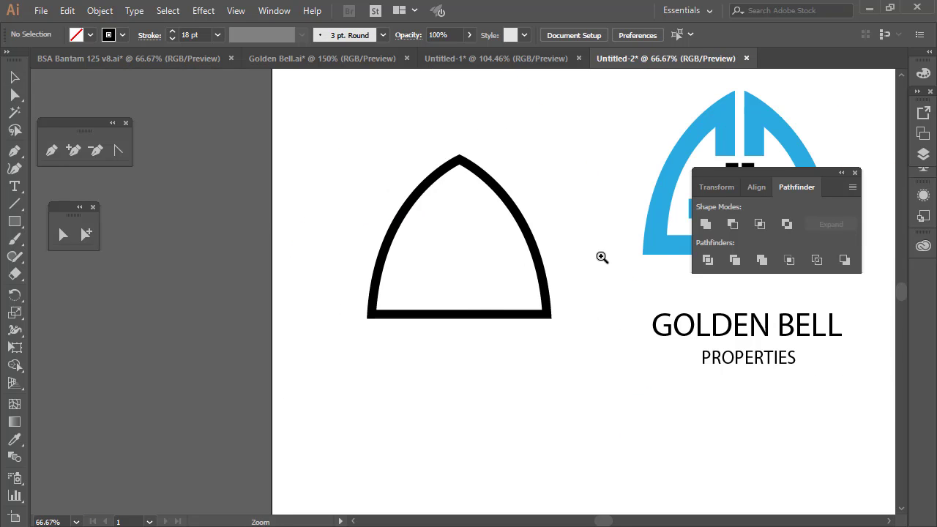
click(602, 257)
alt+click(619, 246)
alt+click(577, 246)
click(14, 76)
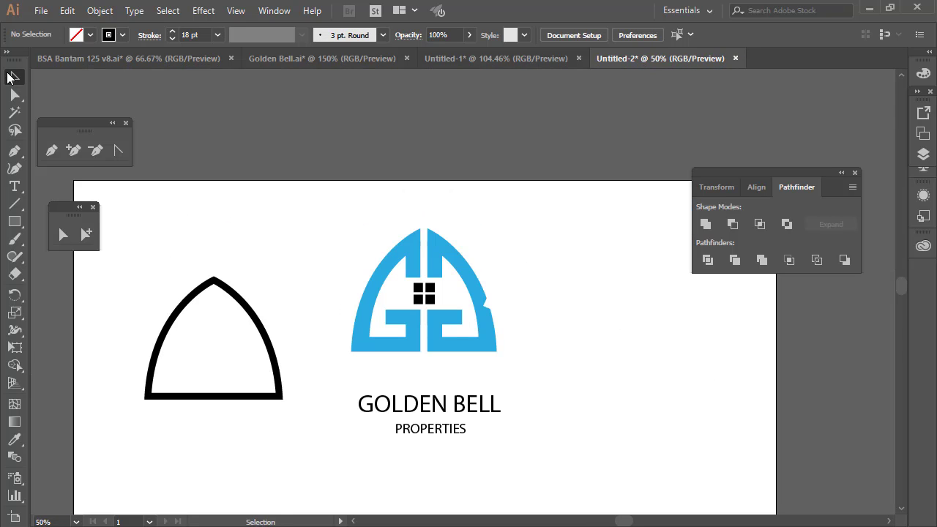
drag(136, 244, 488, 313)
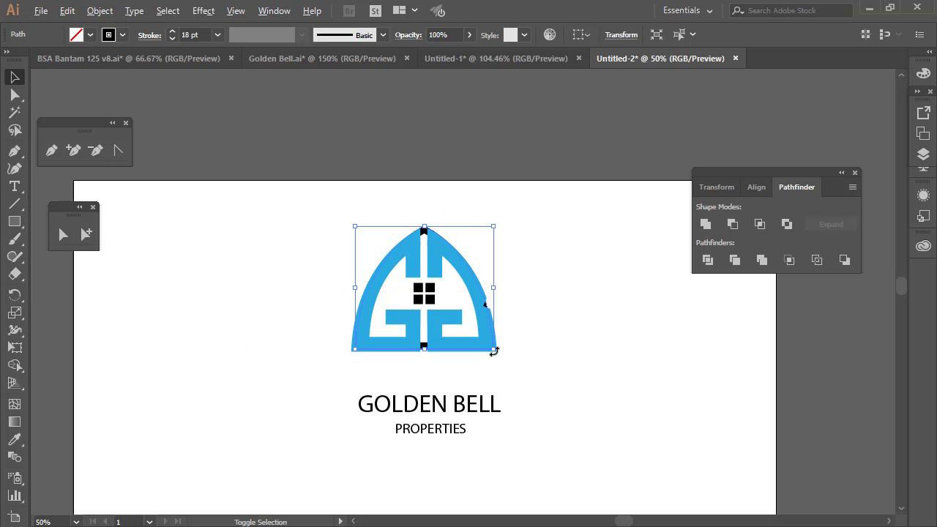
drag(494, 351, 523, 365)
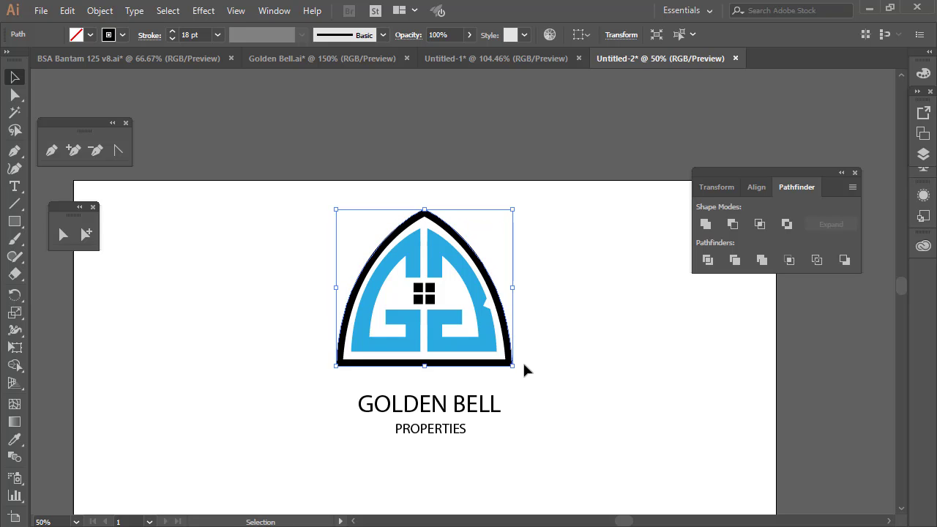
Adjust the curve handles of the frame's two lower corners to point straight up, rounding both sides outward symmetrically
click(11, 95)
click(425, 211)
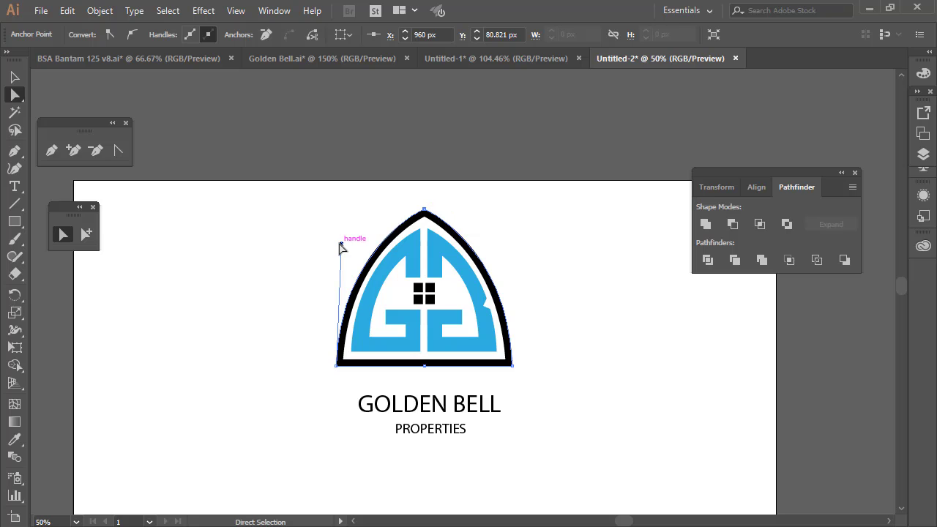
drag(341, 248, 333, 246)
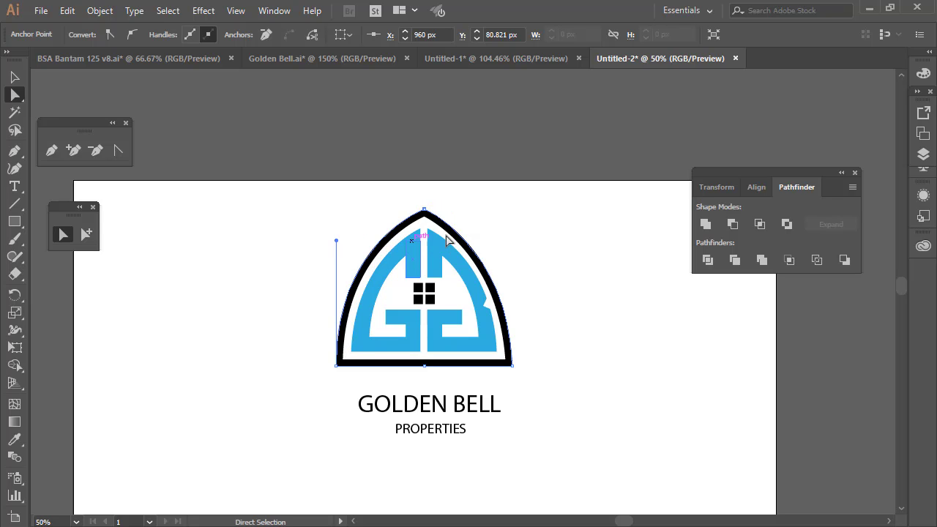
click(512, 364)
drag(509, 245, 569, 237)
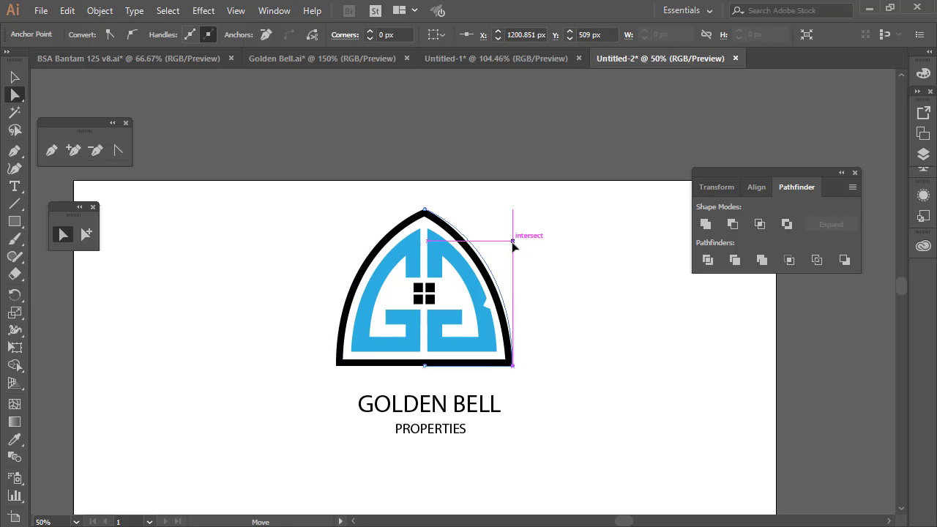
click(559, 252)
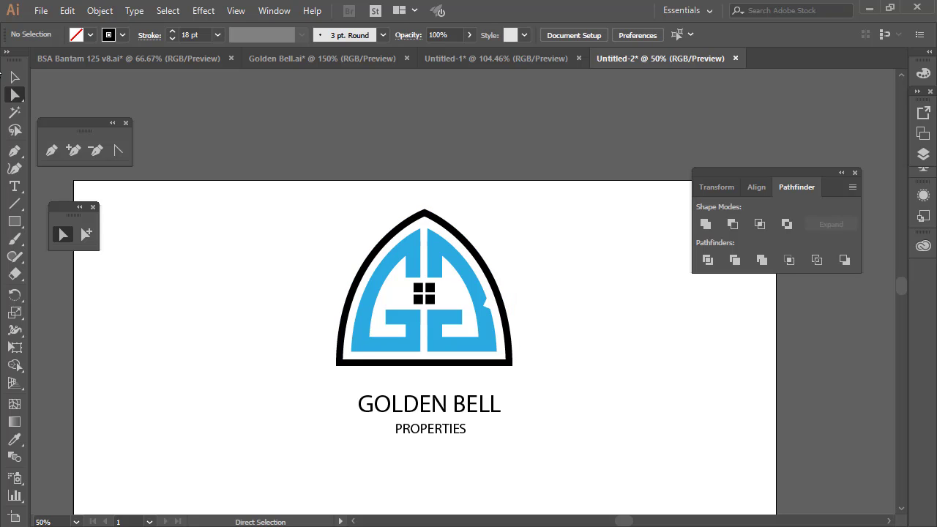
Set the outer bell frame's stroke weight to 20 pt and slightly fine-tune the frame's size around the emblem
click(15, 77)
click(427, 215)
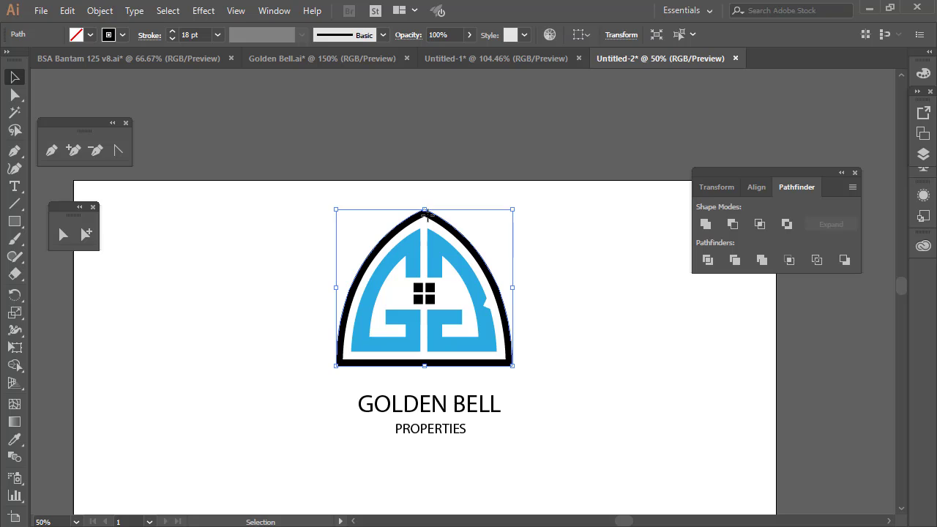
click(171, 32)
click(171, 32)
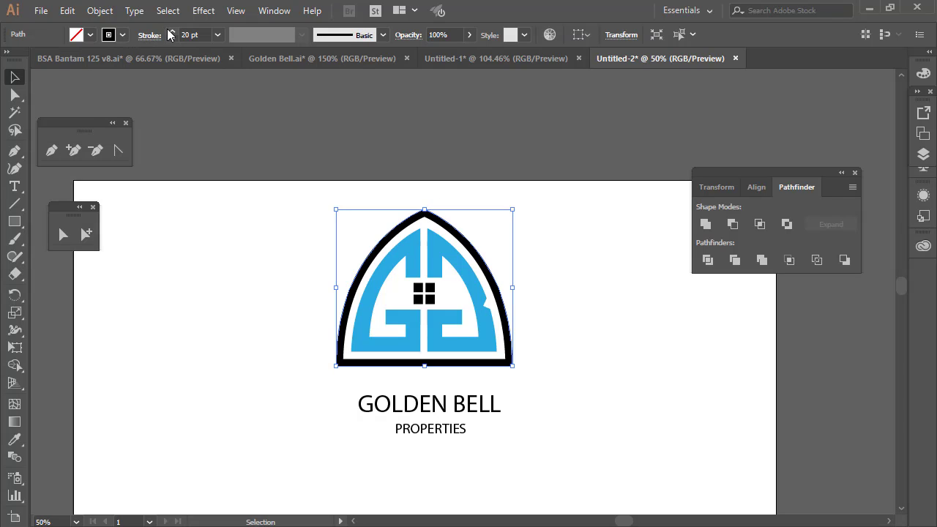
mouse_move(512, 211)
mouse_down()
mouse_move(551, 220)
mouse_move(514, 210)
mouse_up()
click(594, 236)
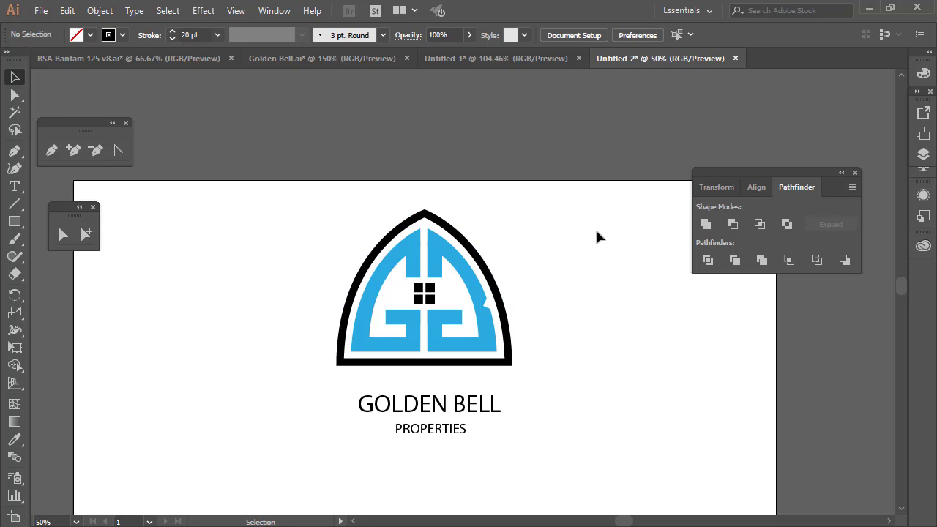
Move both company name lines down to make room below the bell, and draw a small black circle beside the emblem
drag(330, 391, 481, 455)
click(136, 256)
click(15, 223)
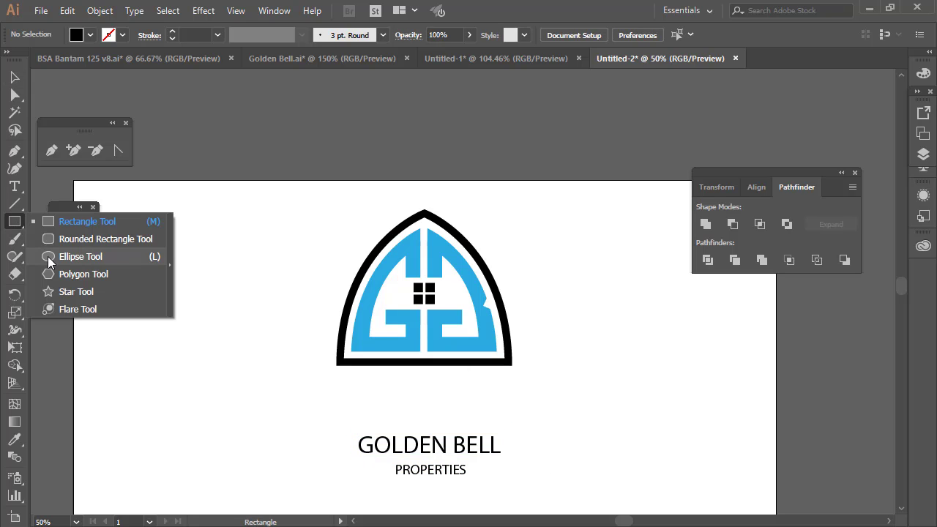
click(57, 256)
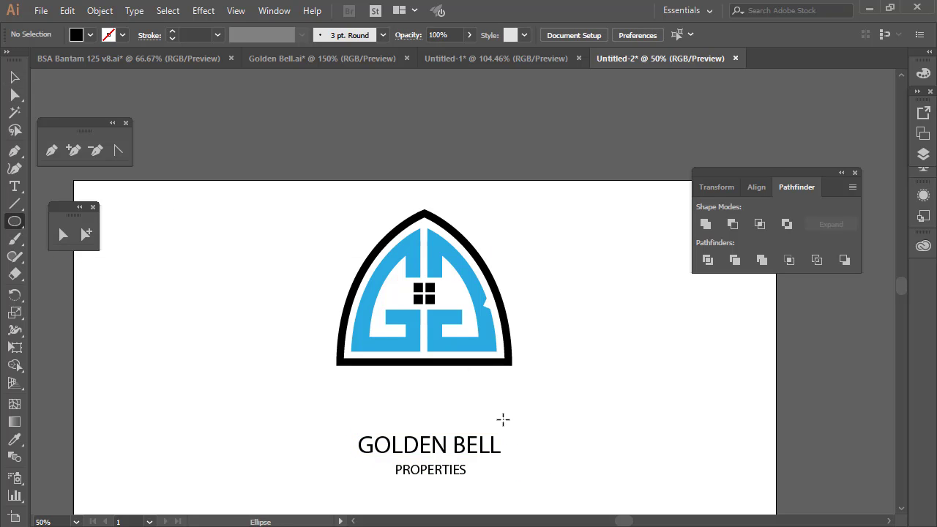
scroll(502, 418, down, 1)
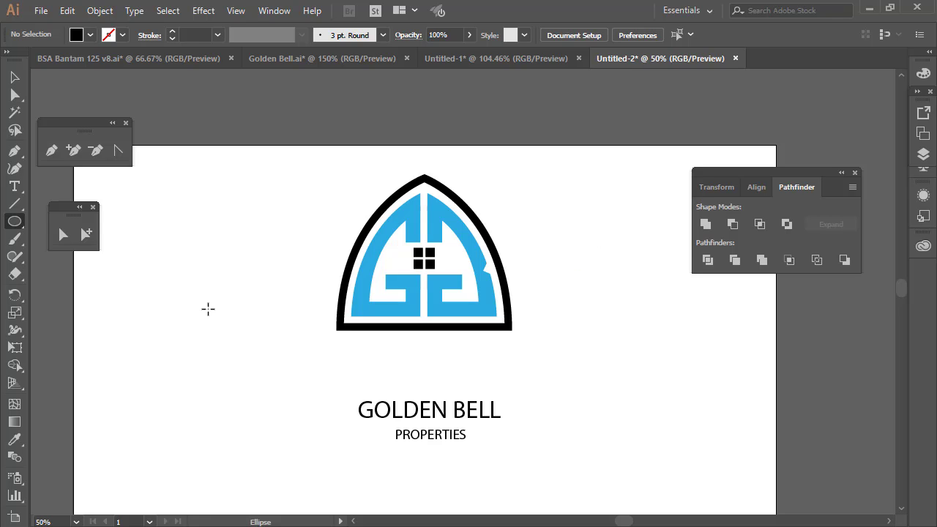
drag(173, 316, 220, 362)
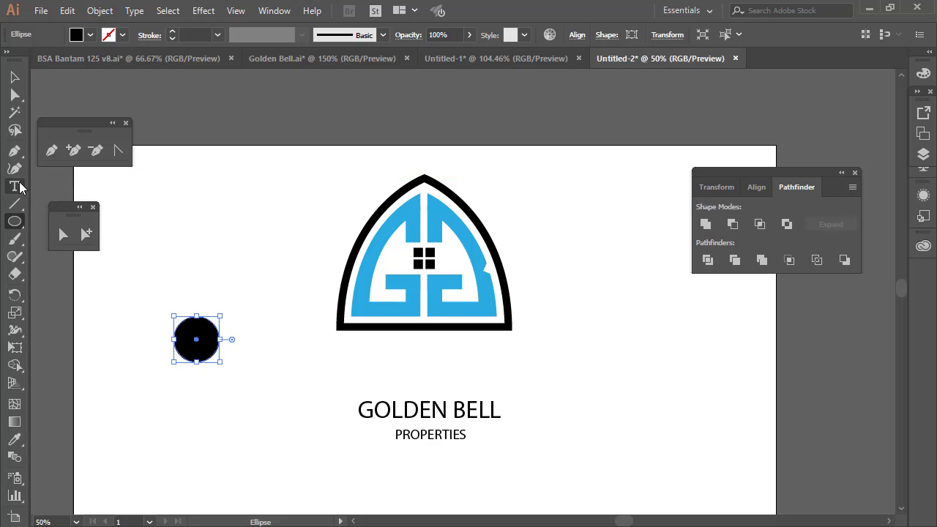
Cover the circle's upper half with a wide rectangle and subtract it with Minus Front, leaving a half circle
click(15, 222)
click(61, 222)
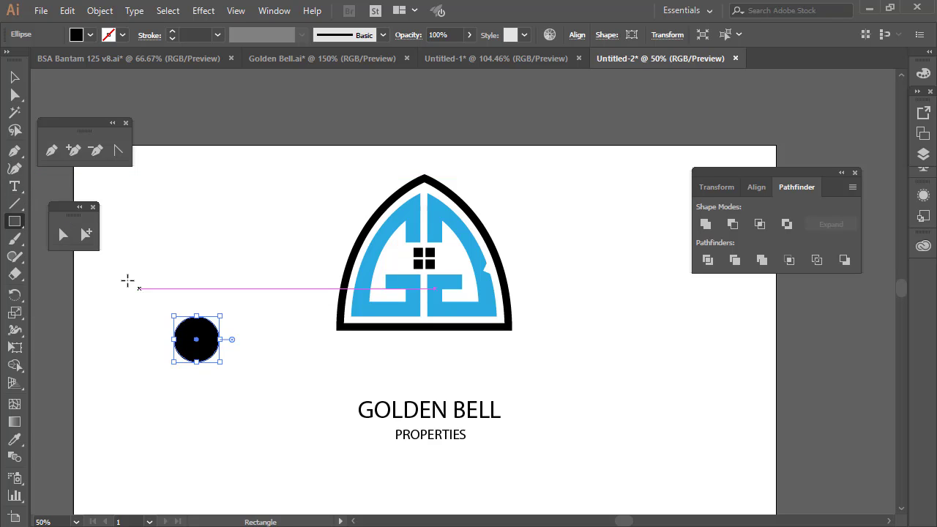
drag(131, 282, 263, 340)
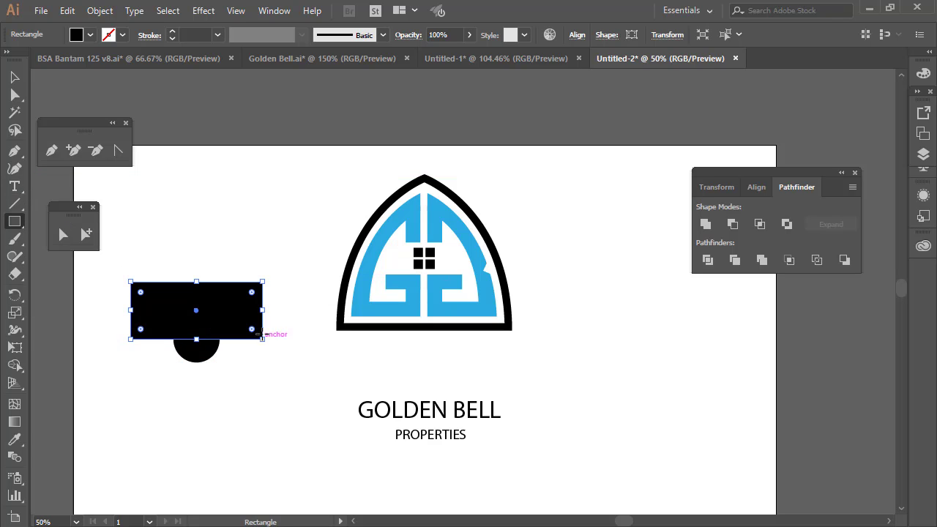
click(14, 77)
drag(148, 427, 239, 219)
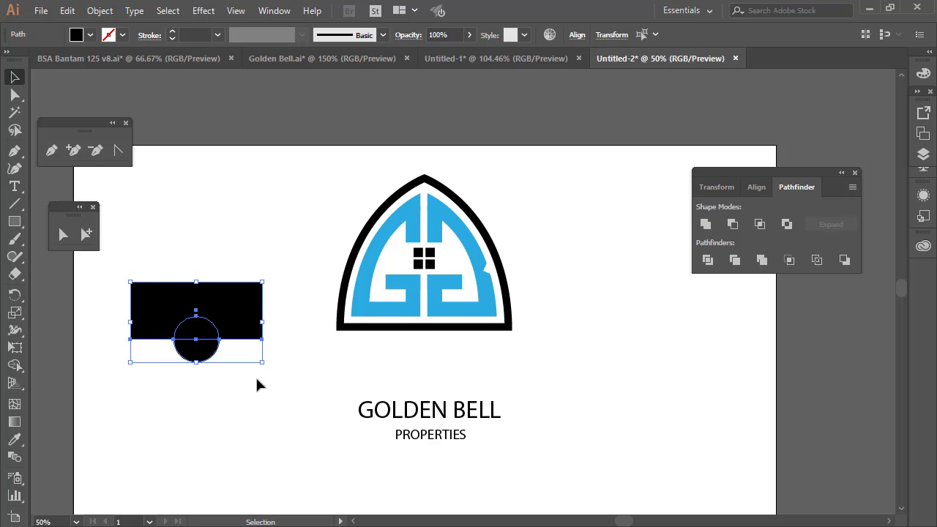
click(733, 223)
click(180, 435)
Place the half circle, scaled down, centered beneath the bell frame as a clapper and nudge it up close to the base
drag(202, 360, 440, 344)
click(451, 356)
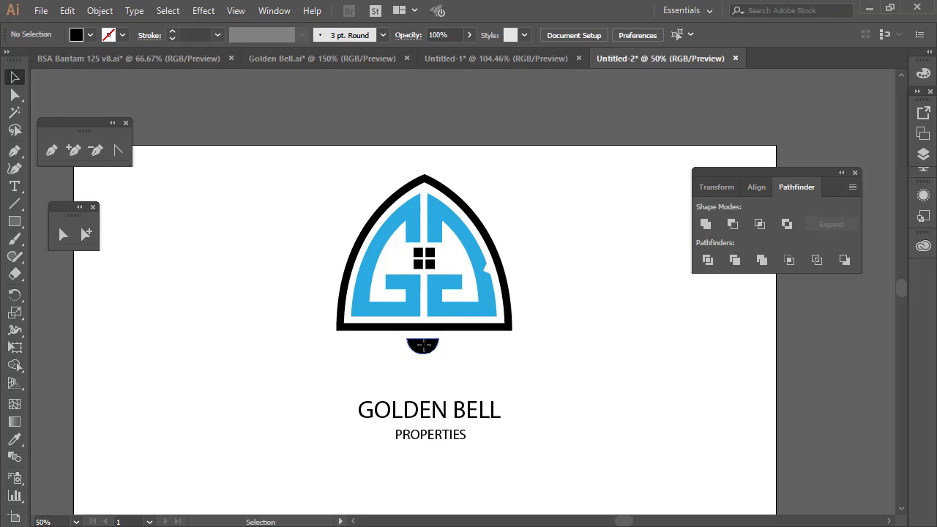
click(423, 345)
key(Up)
key(Up)
key(Up)
key(Up)
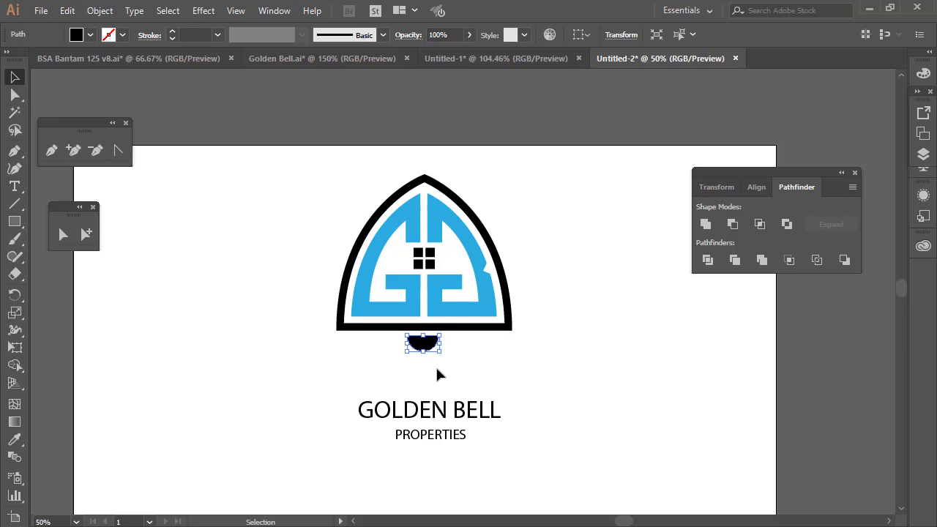
Enlarge the half-circle clapper symmetrically and nudge it into line with the bell's vertical center
click(435, 374)
click(423, 343)
drag(424, 351, 426, 356)
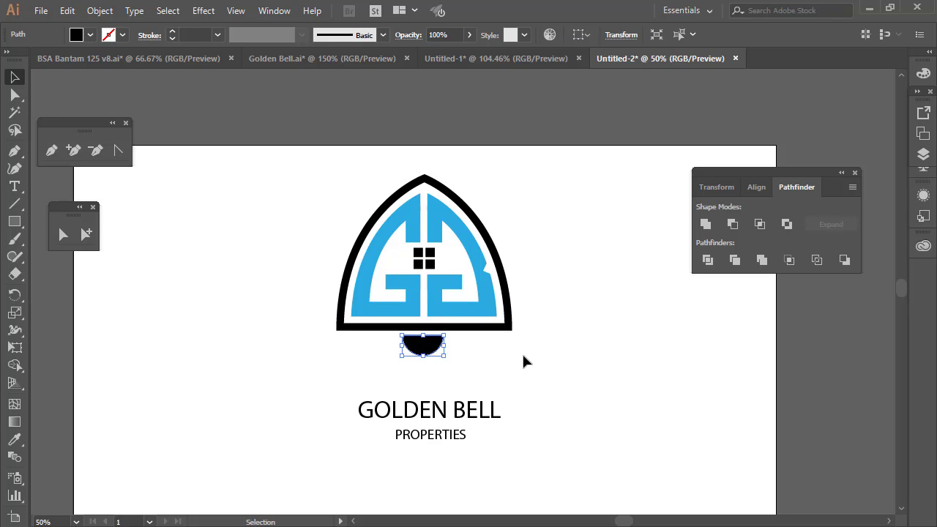
click(523, 360)
drag(503, 359, 521, 342)
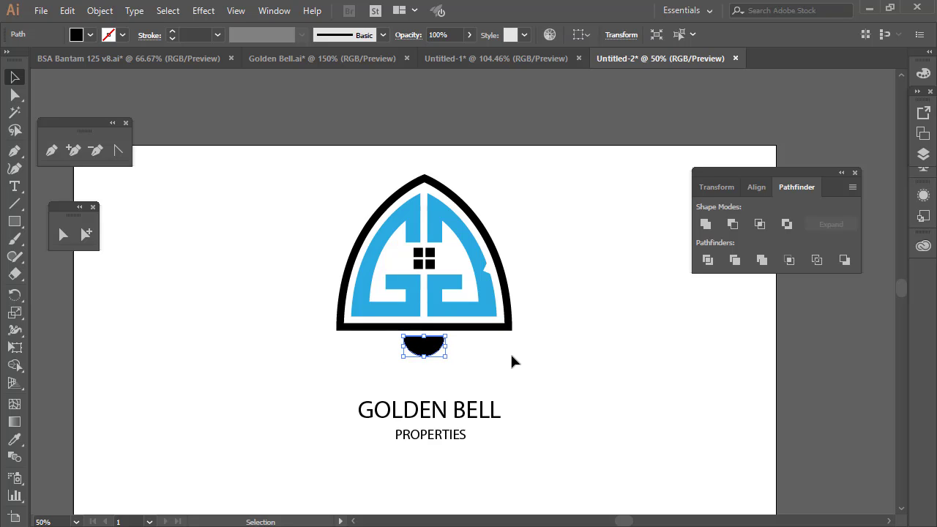
click(512, 359)
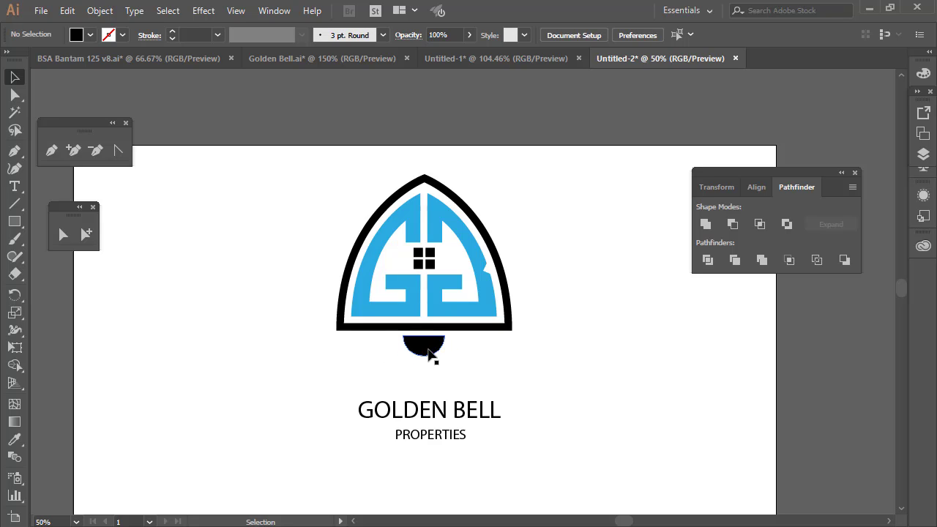
Move the GOLDEN BELL and PROPERTIES text up beneath the clapper, centered on the bell
drag(292, 390, 579, 448)
drag(432, 410, 425, 390)
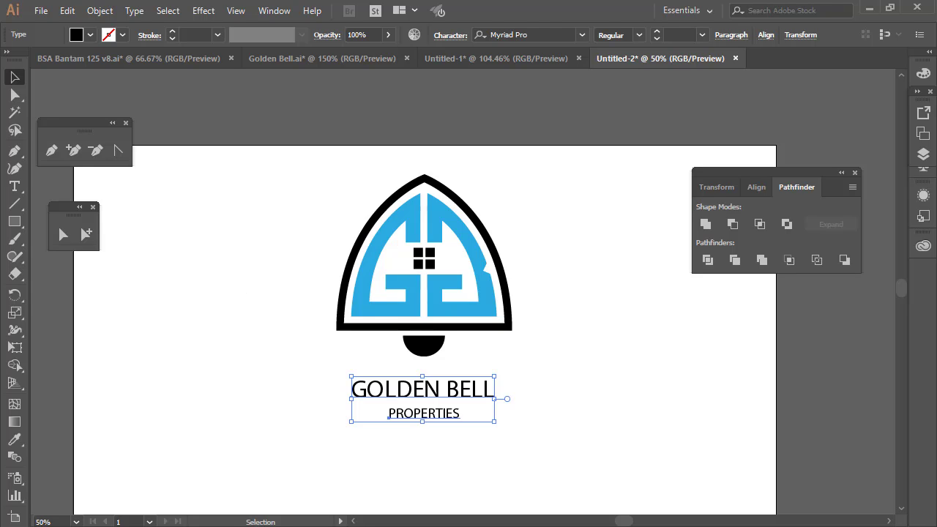
click(282, 218)
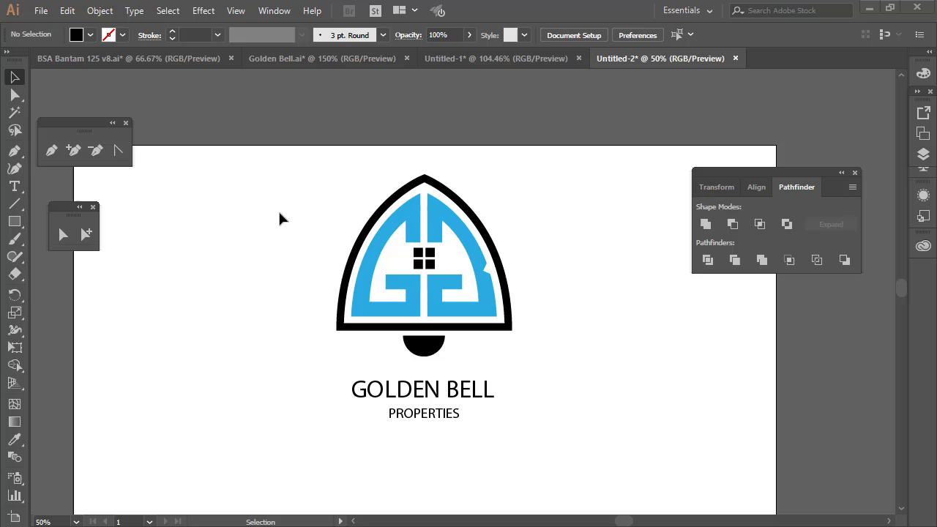
Copy the gold gradient GB emblem from the framed logo in the Golden Bell.ai document
click(339, 58)
click(387, 173)
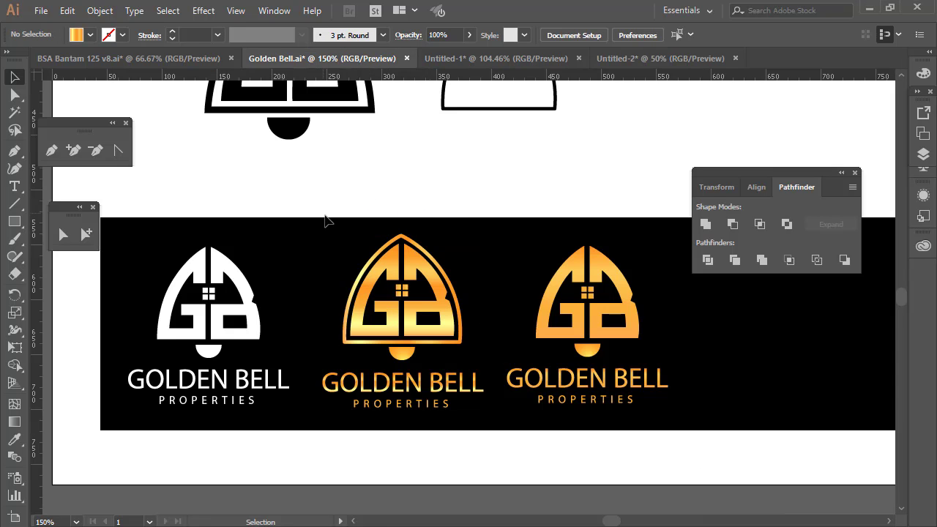
drag(323, 214, 395, 234)
click(417, 271)
key(a)
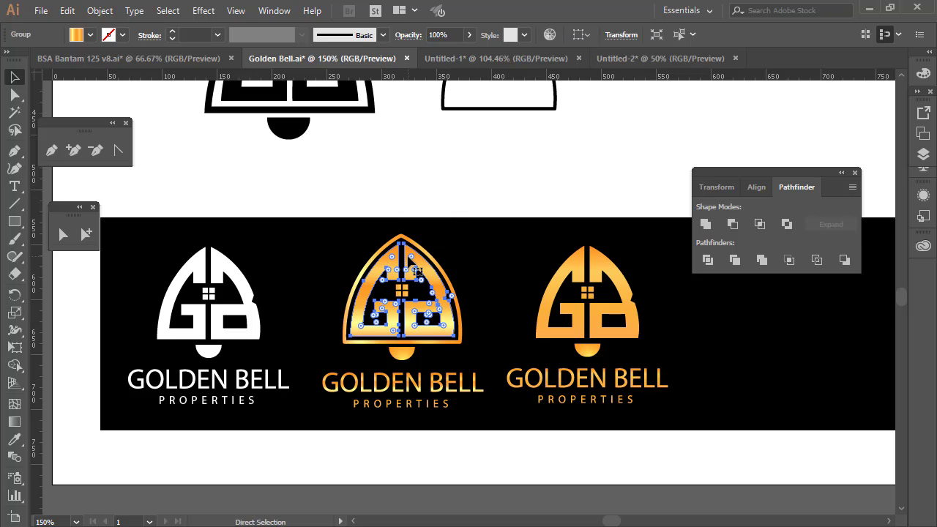
key(ctrl+c)
Paste the gold emblem into Untitled-2, enlarge it, and place it on the blank artboard area beside the new logo
click(648, 60)
key(v)
key(ctrl+v)
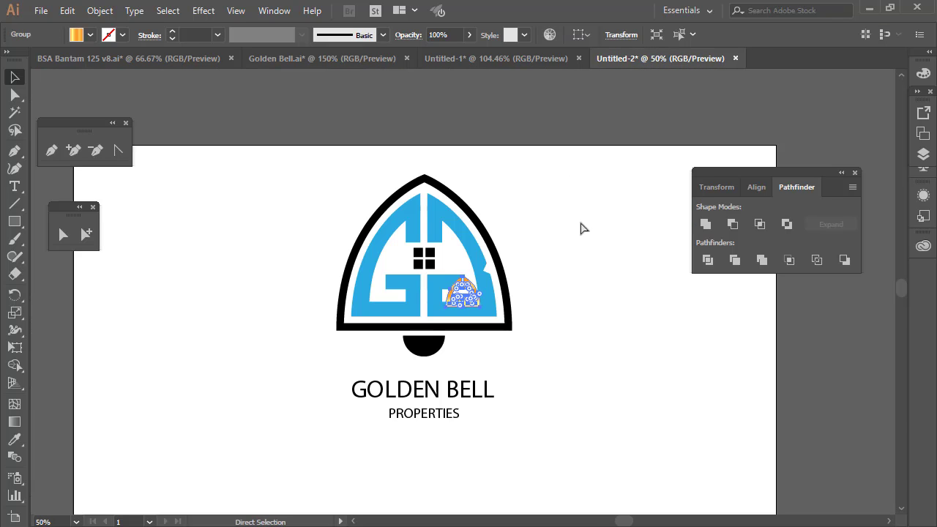
drag(467, 297, 534, 229)
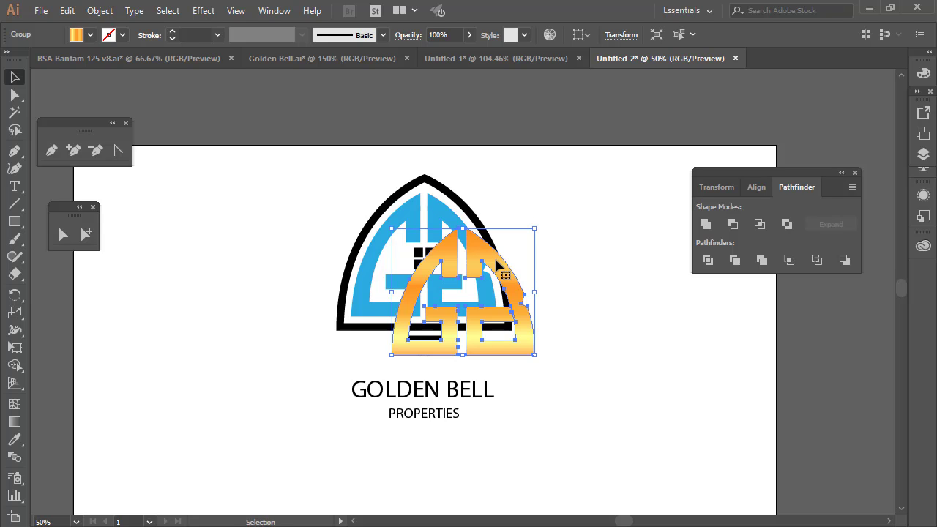
drag(496, 267, 659, 290)
Try to apply the pasted emblem's gold gradient to all parts of the bell emblem with the Eyedropper
drag(313, 159, 525, 348)
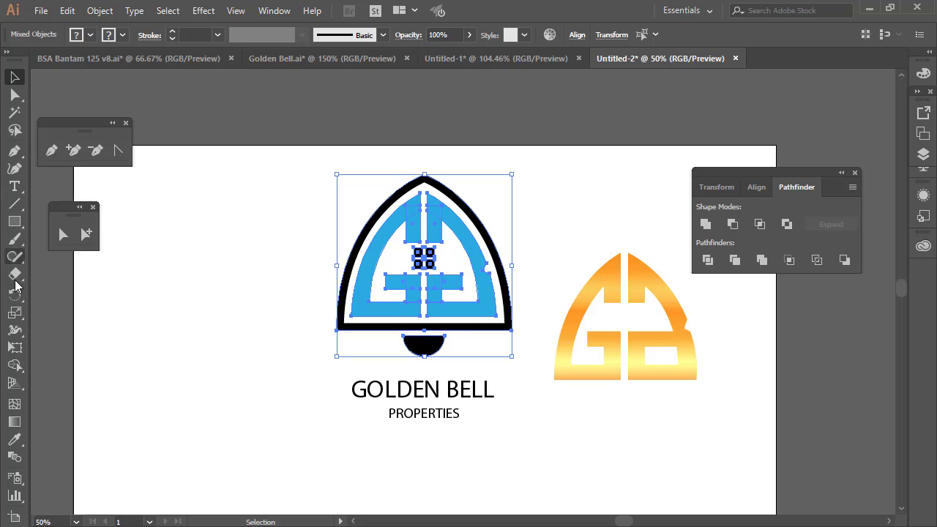
click(14, 440)
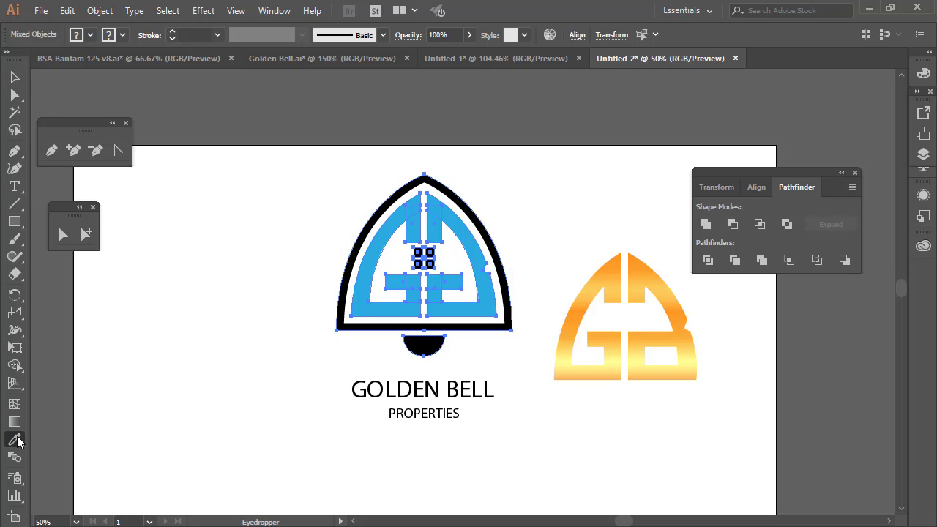
click(609, 362)
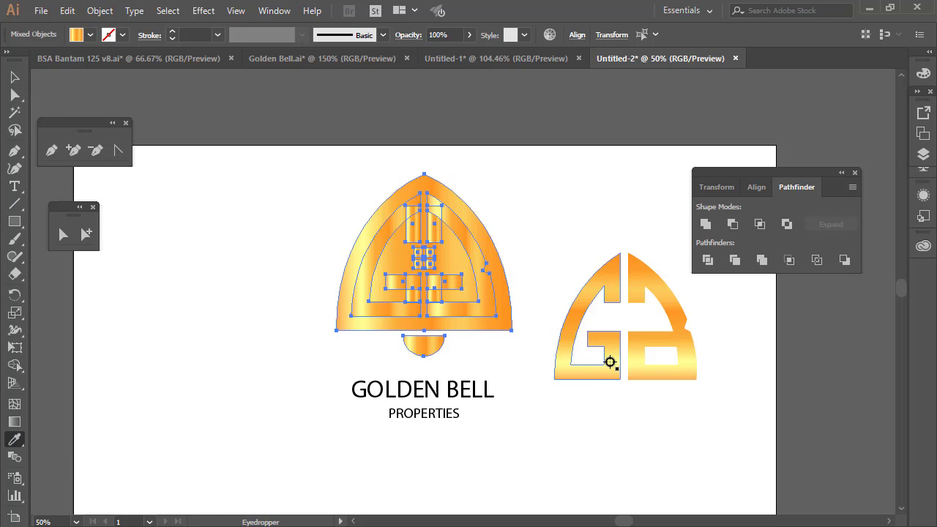
click(15, 95)
click(344, 224)
click(391, 257)
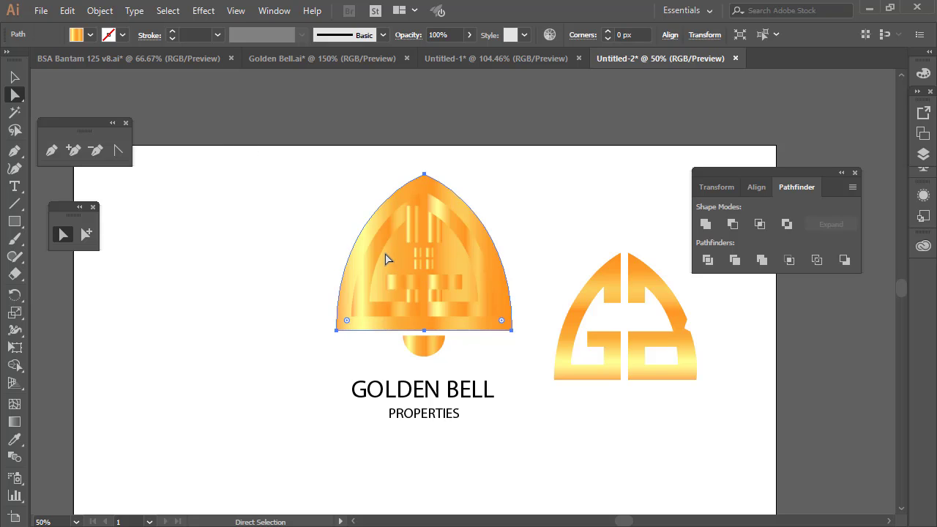
Undo the gold gradient on the bell emblem and deselect its parts
key(ctrl+z)
key(ctrl+z)
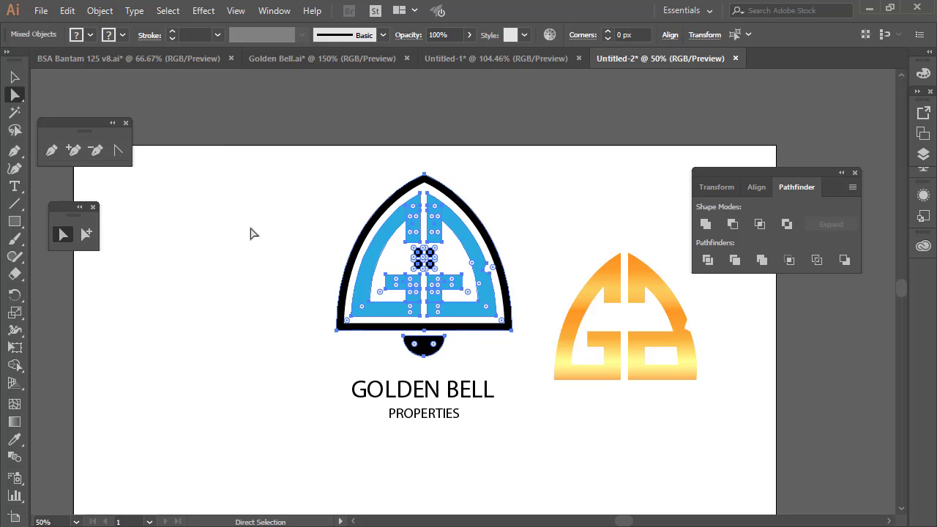
click(252, 232)
key(v)
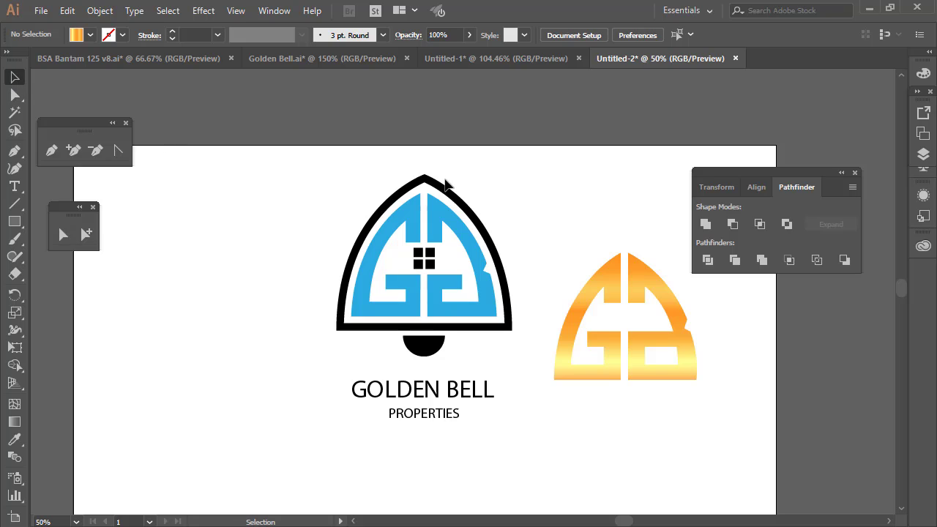
Convert the outer bell frame's stroke into a filled shape with Outline Stroke
click(425, 186)
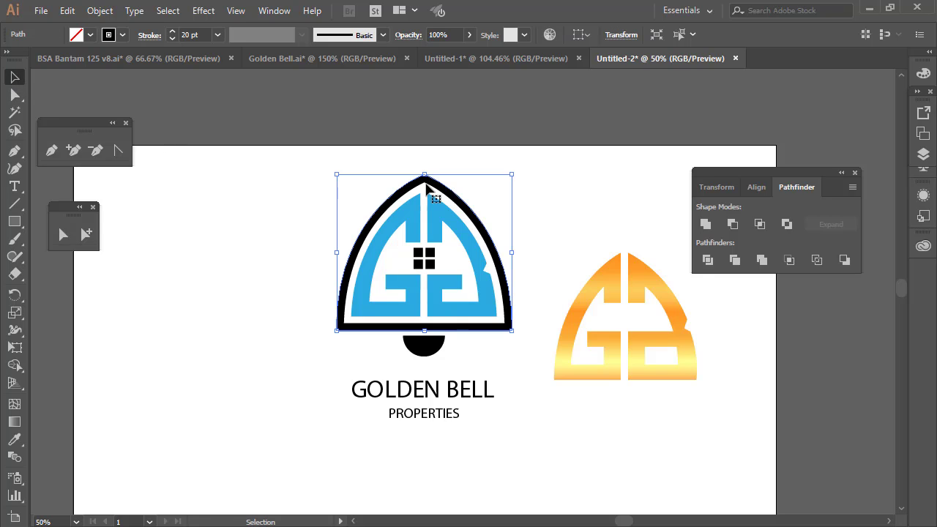
click(101, 11)
mouse_move(242, 369)
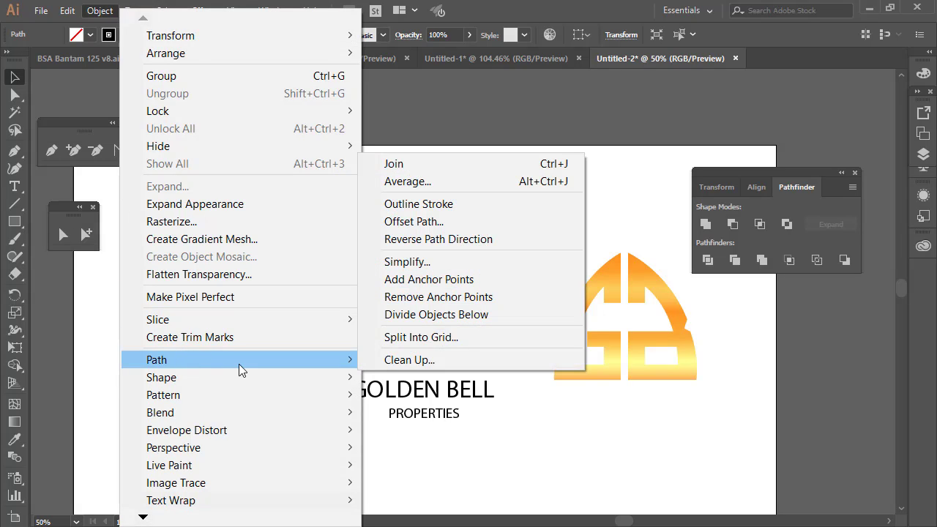
click(454, 209)
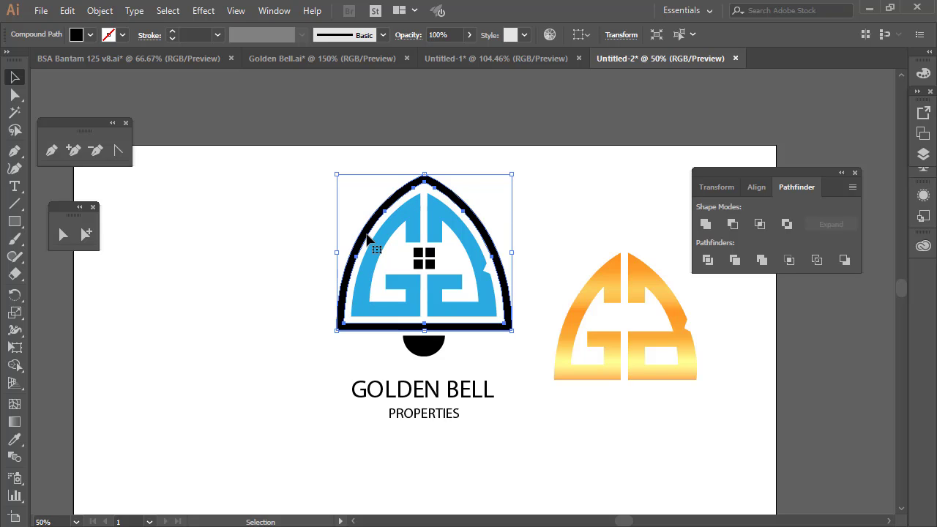
Apply the pasted emblem's gold gradient to the frame, G shapes, window grid and clapper with the Eyedropper, and deselect them
drag(283, 139, 518, 353)
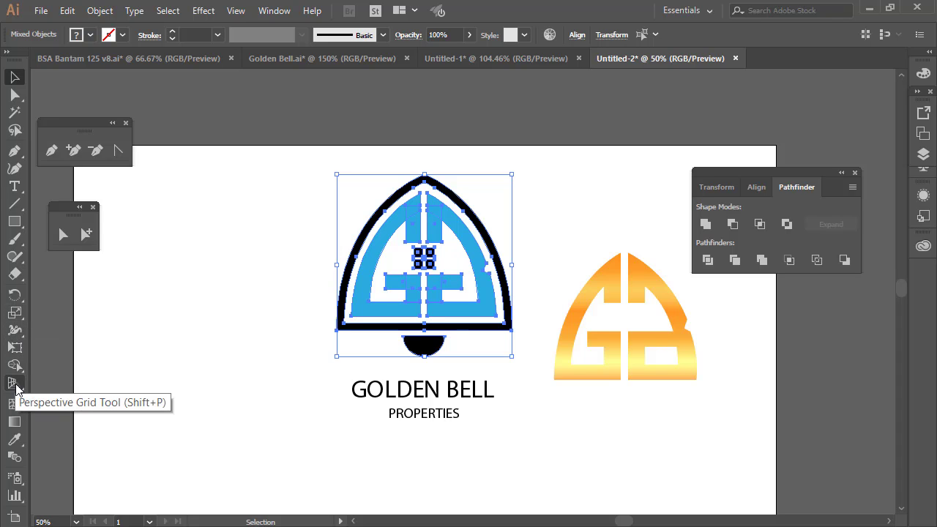
click(15, 438)
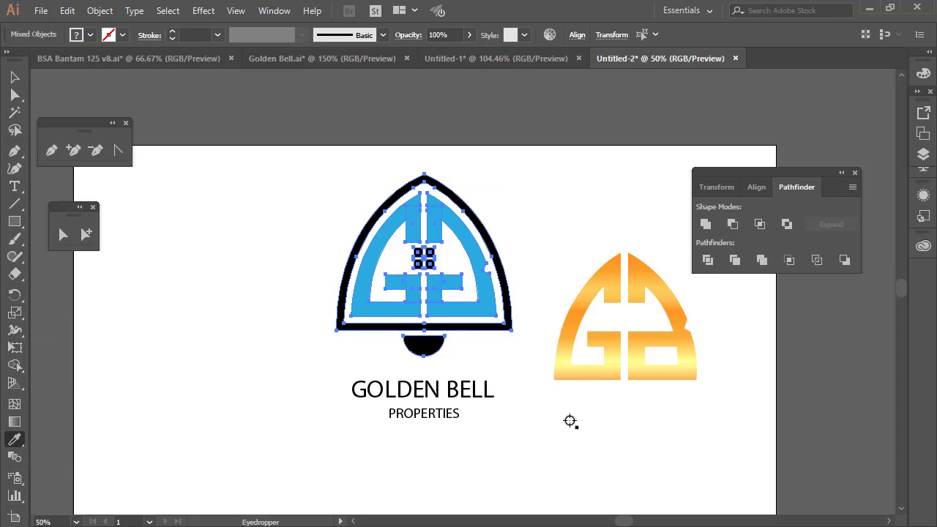
click(570, 339)
click(15, 77)
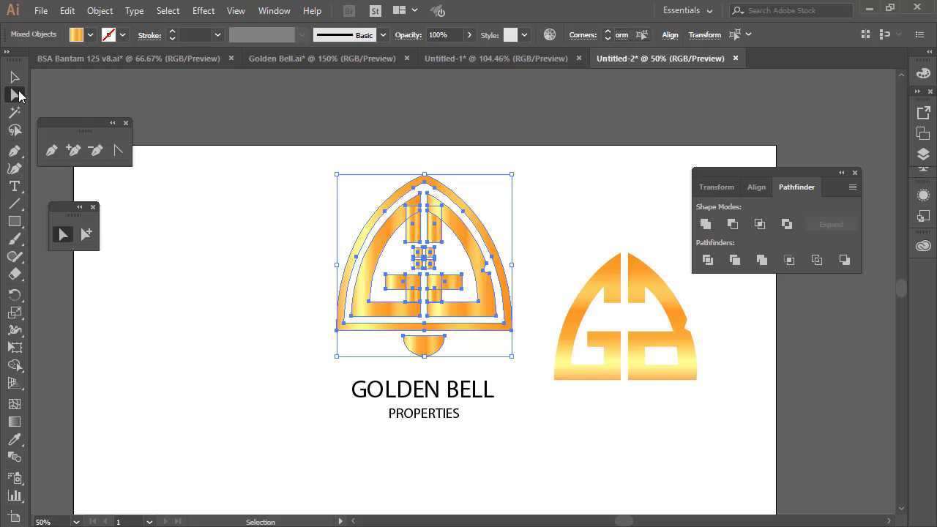
click(63, 234)
click(220, 234)
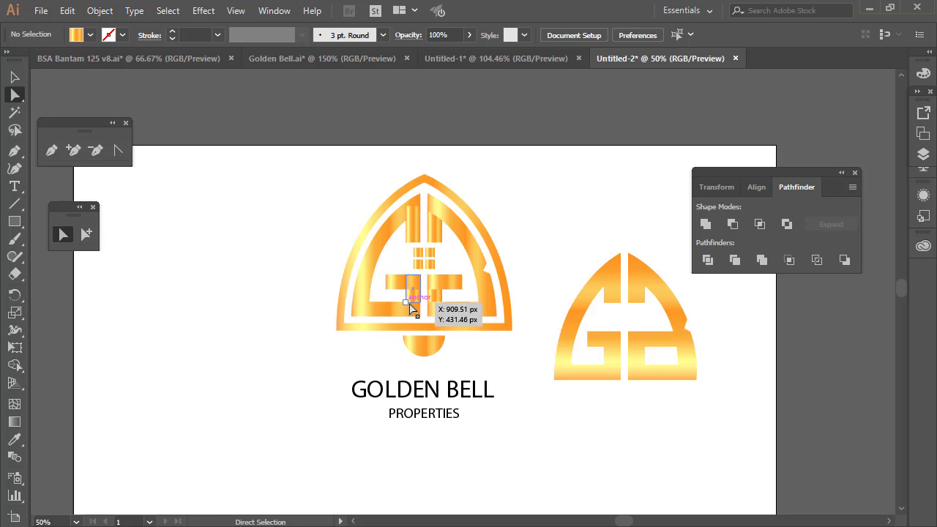
key(z)
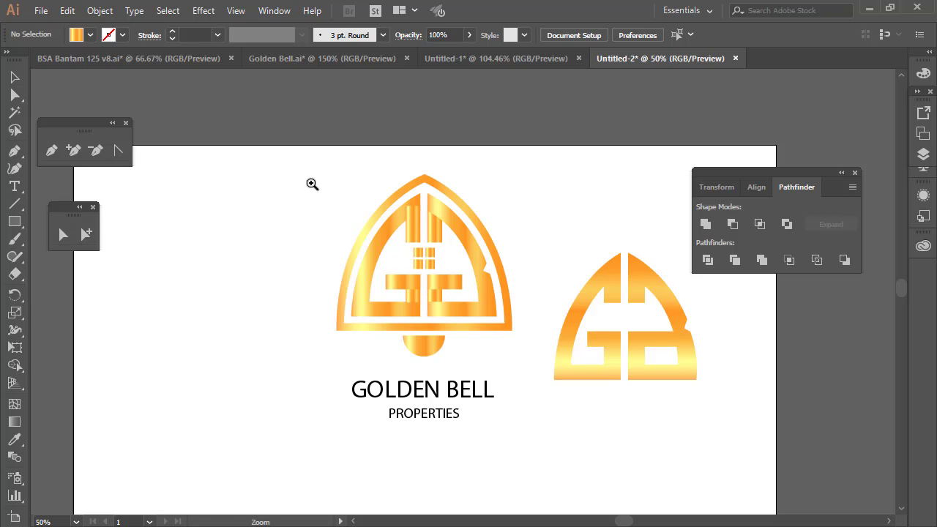
Unite the curved outline, upper bar and lower bars of the bell's left G into one shape, and deselect it
drag(306, 166, 688, 403)
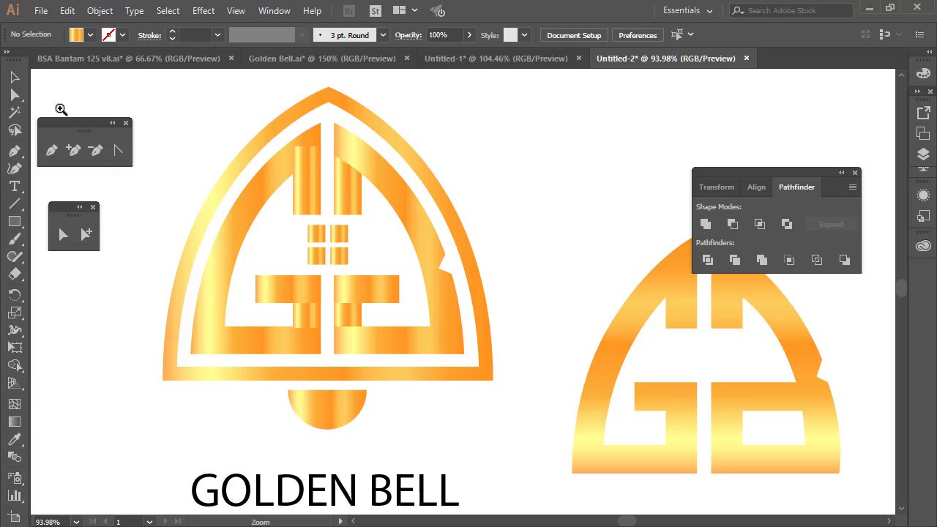
click(15, 94)
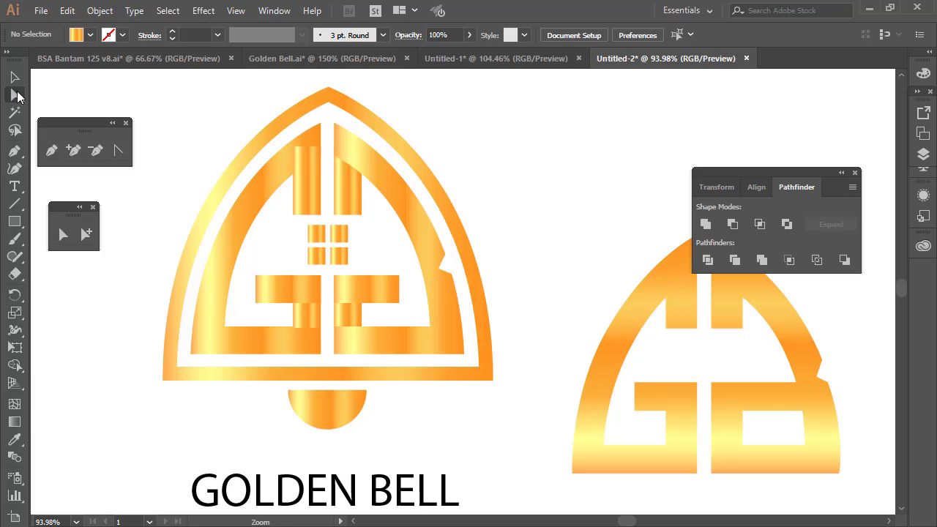
click(264, 294)
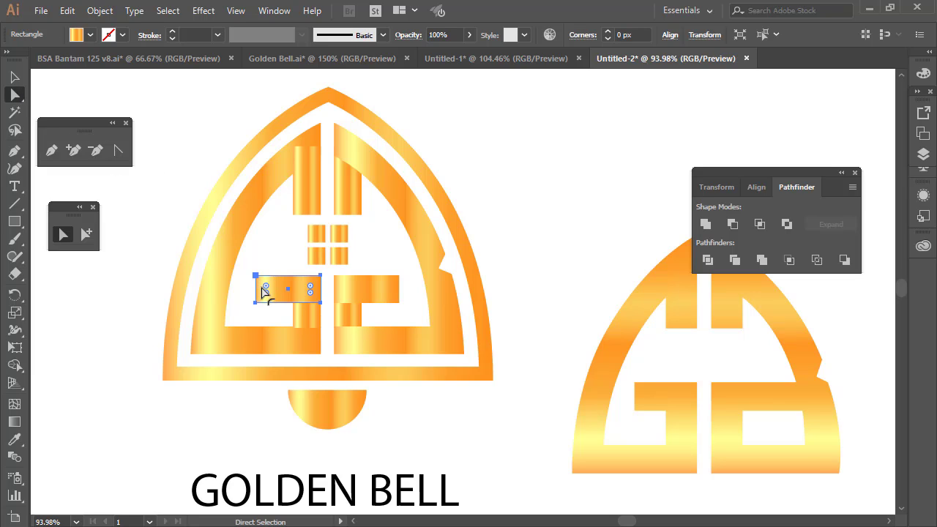
shift+click(306, 315)
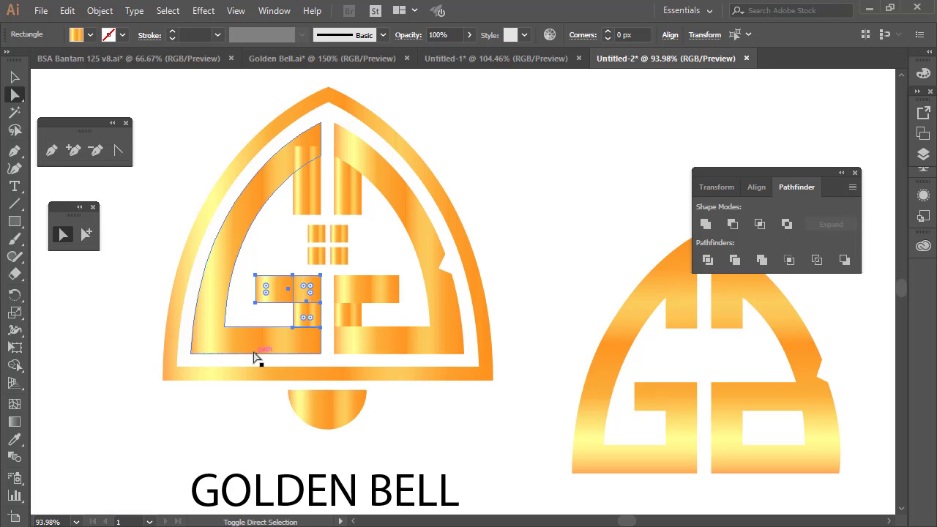
shift+click(253, 343)
shift+click(307, 203)
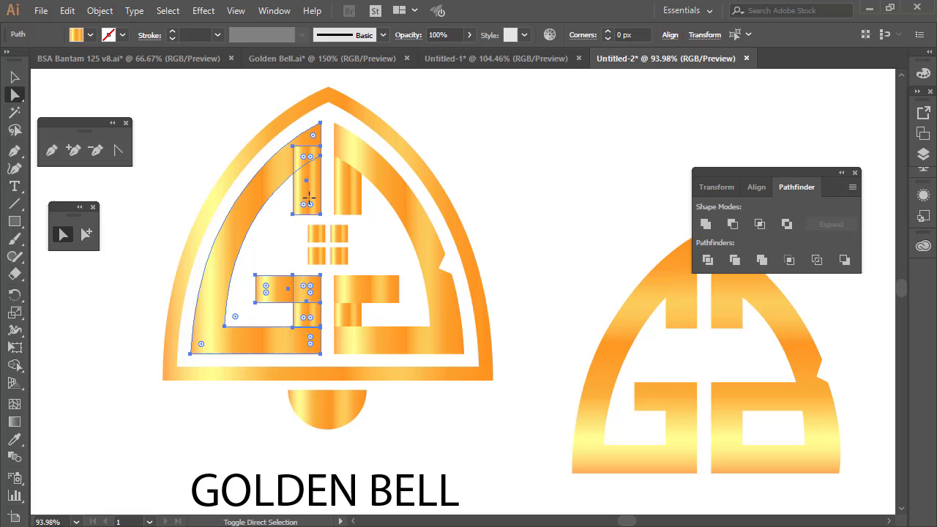
click(705, 225)
click(552, 214)
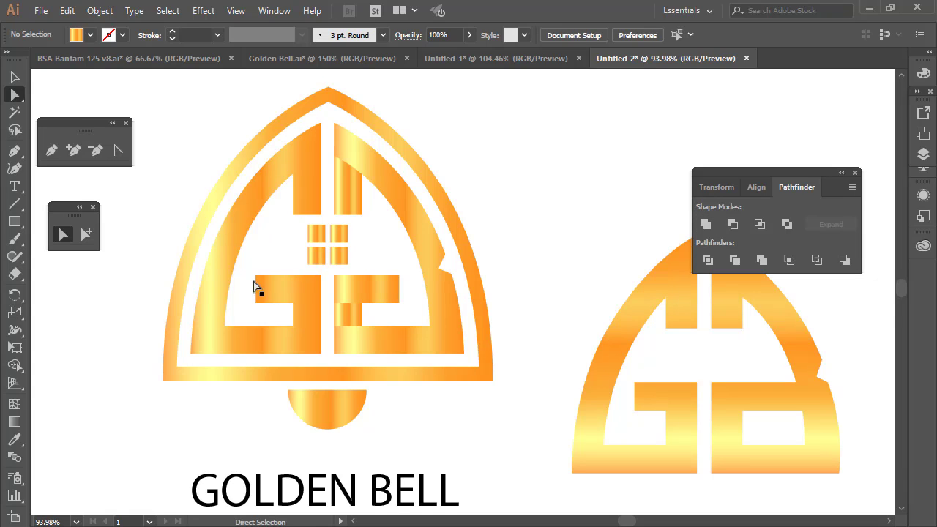
Unite the curved outline and bars of the bell's mirrored right G into one shape, and deselect it
click(359, 294)
shift+click(343, 316)
shift+click(349, 339)
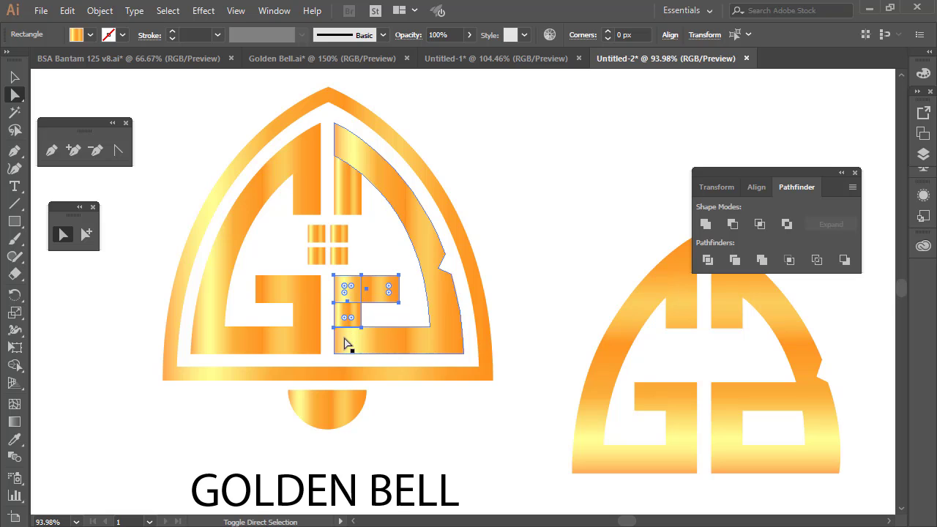
shift+click(347, 201)
click(705, 225)
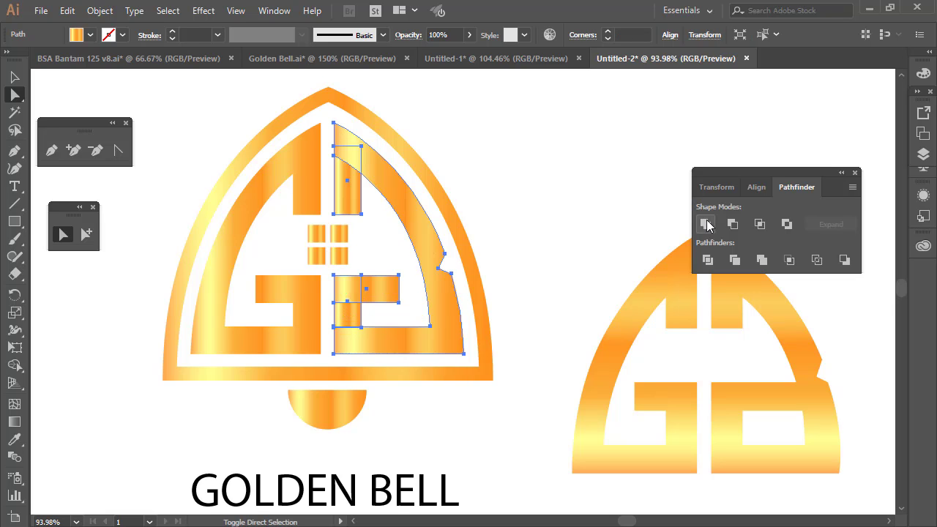
click(533, 213)
Remove the pale yellow and light gold stops from the gradient of the four window squares, and deselect them
click(340, 260)
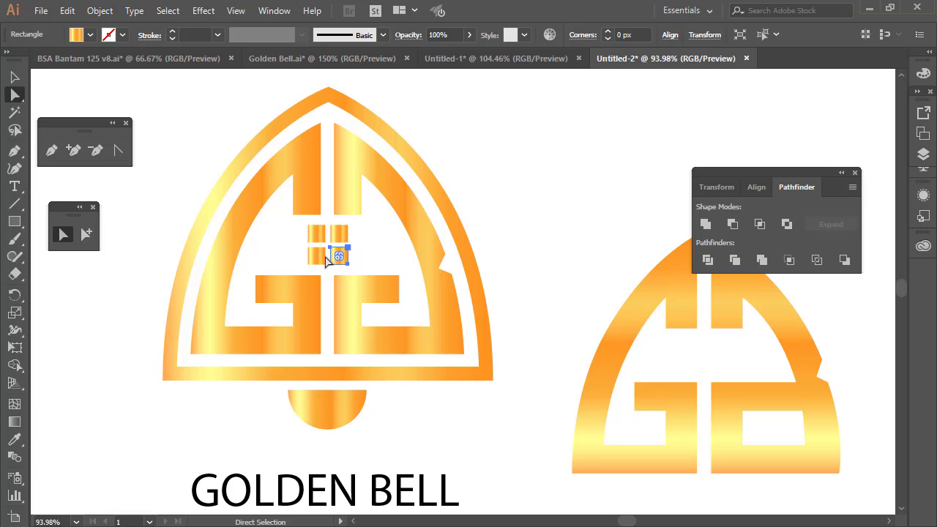
shift+click(317, 258)
shift+click(315, 236)
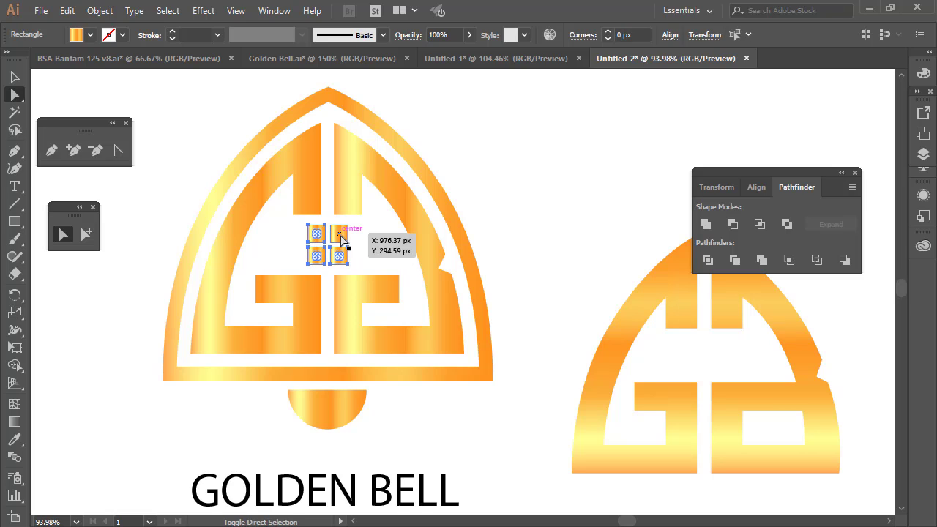
shift+click(339, 234)
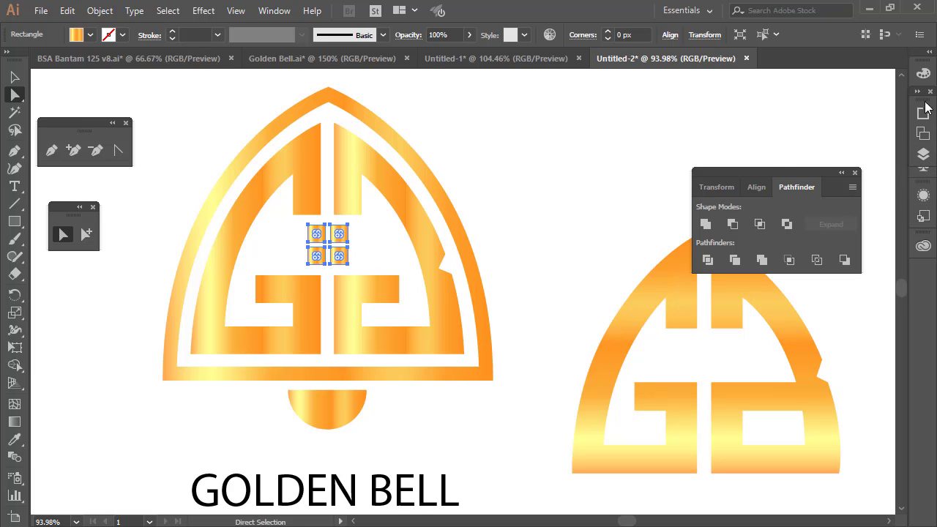
drag(920, 104, 678, 103)
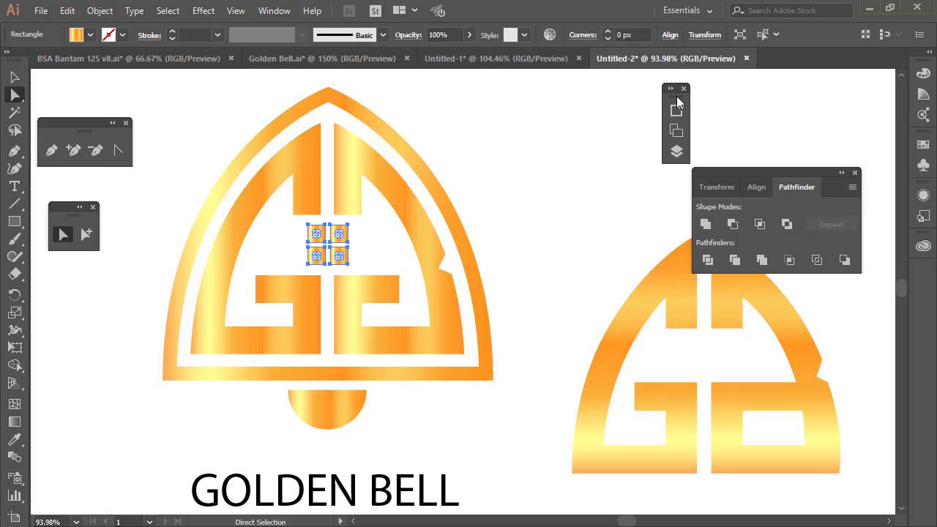
click(274, 12)
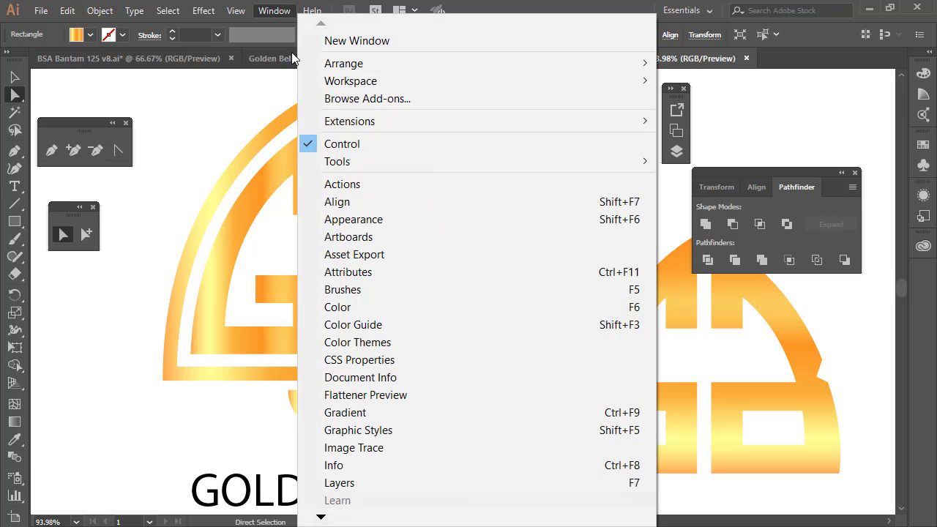
click(355, 413)
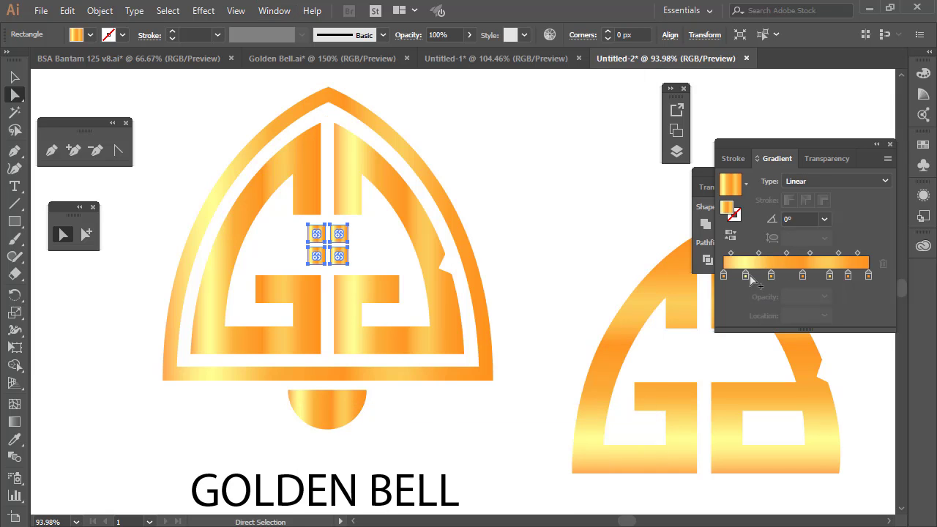
drag(748, 276, 744, 294)
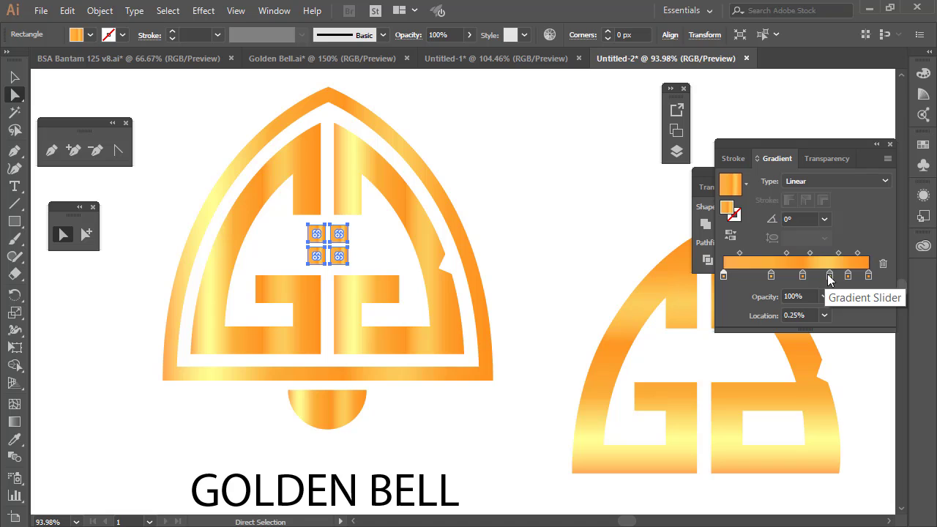
drag(829, 276, 575, 268)
click(543, 213)
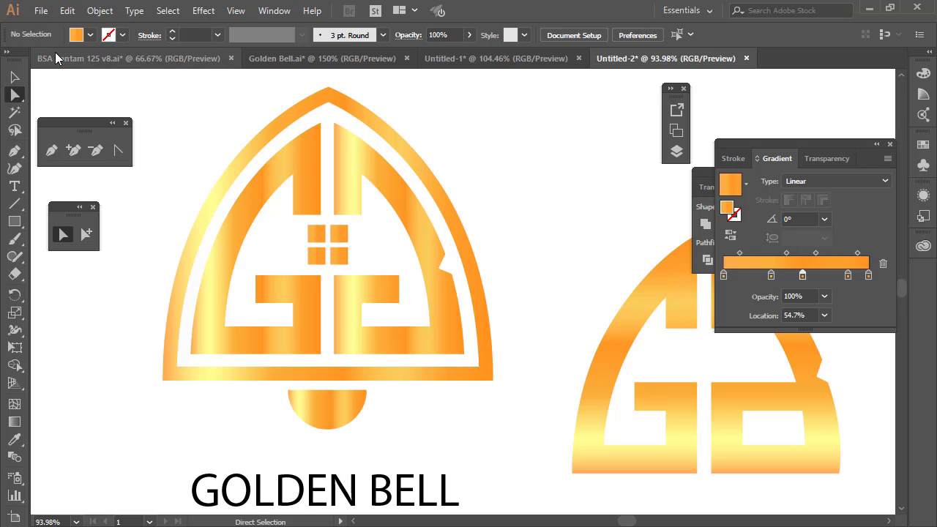
Redirect the window grid's gradient as one diagonal across all four squares, at about -44.3°, and deselect them
click(14, 77)
drag(291, 225, 355, 255)
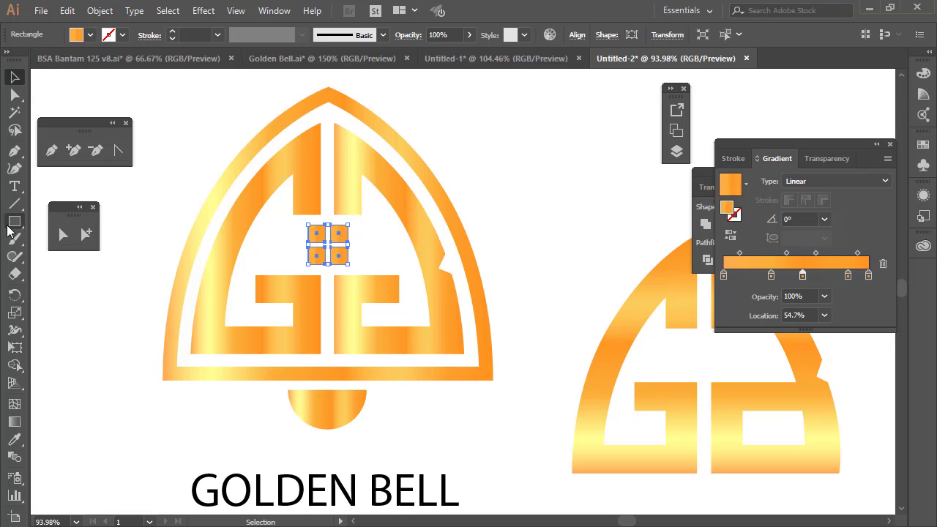
click(15, 422)
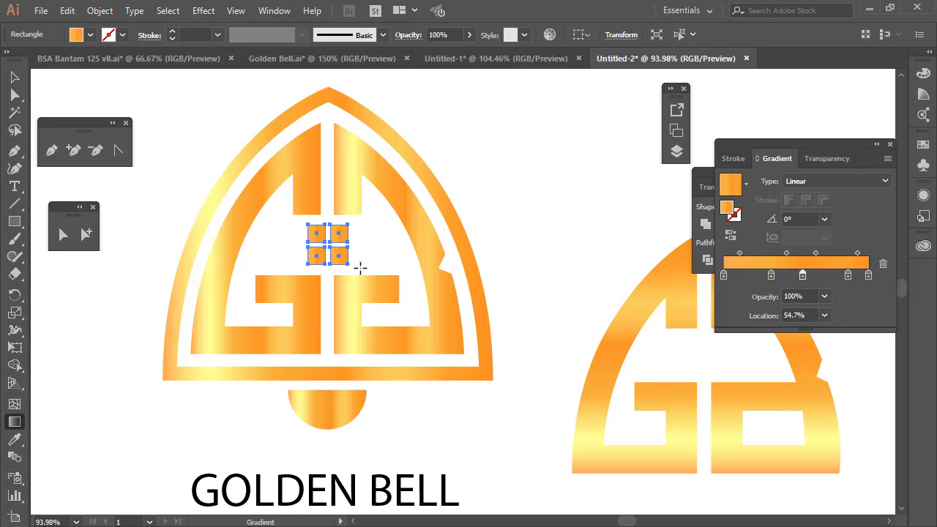
drag(291, 226, 363, 291)
click(14, 76)
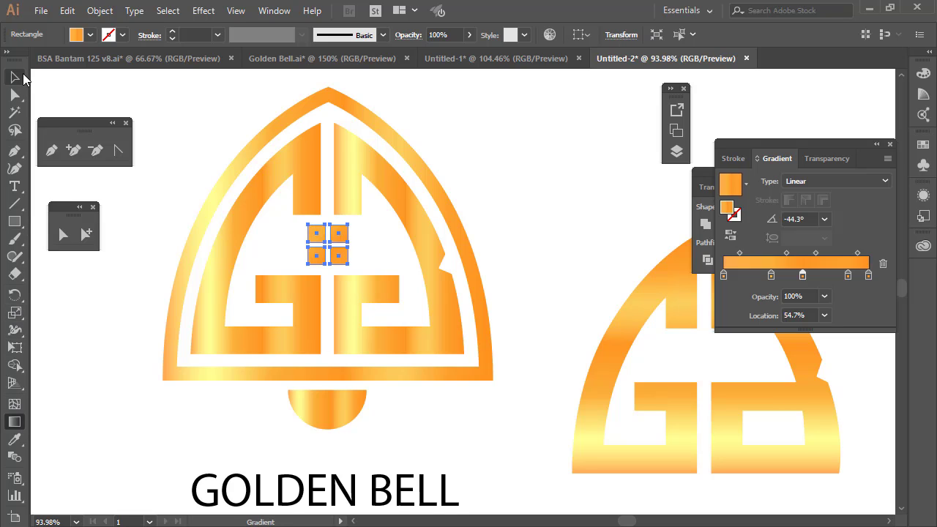
click(248, 119)
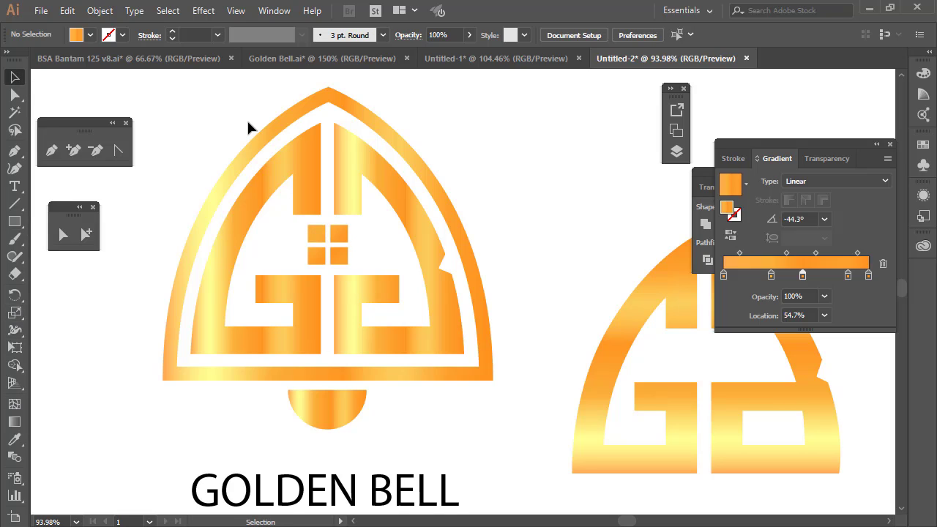
Set the linear gradient angle of both G shapes in the bell to 90°, and deselect them
click(354, 313)
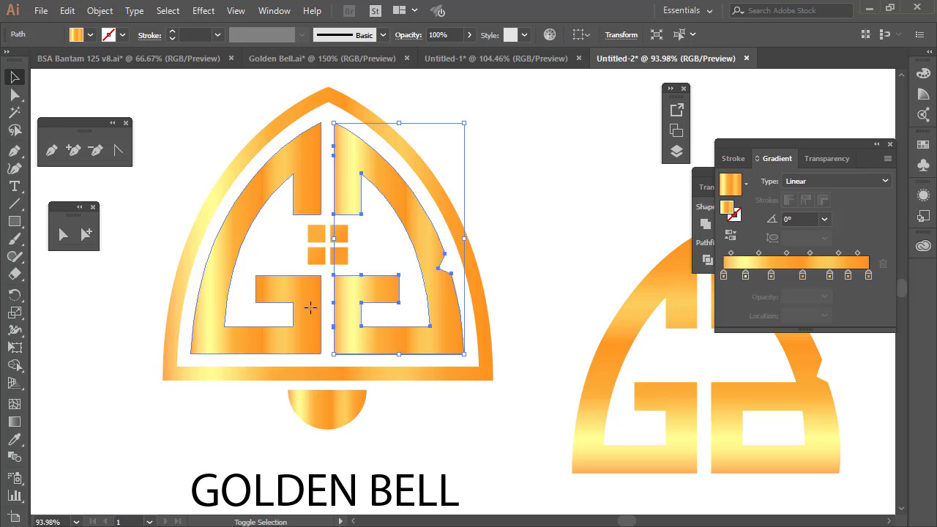
shift+click(309, 310)
click(825, 219)
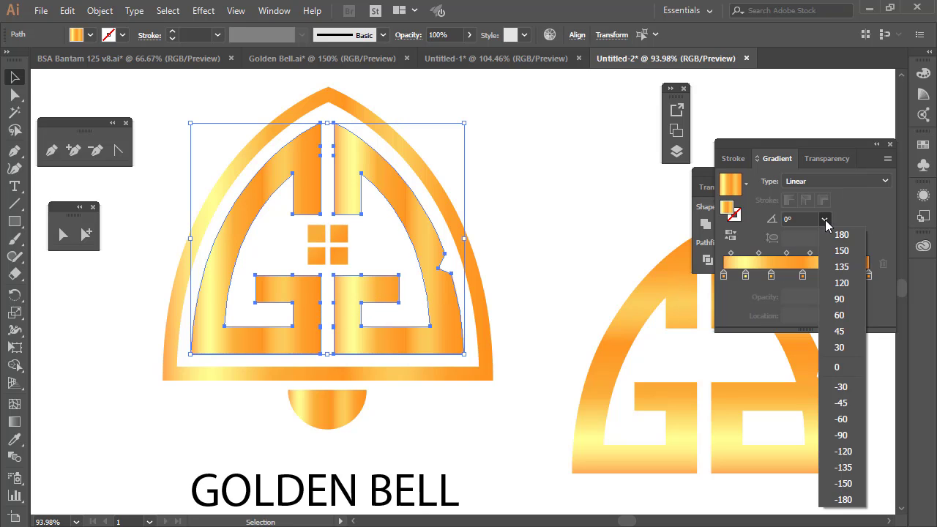
click(839, 299)
click(594, 174)
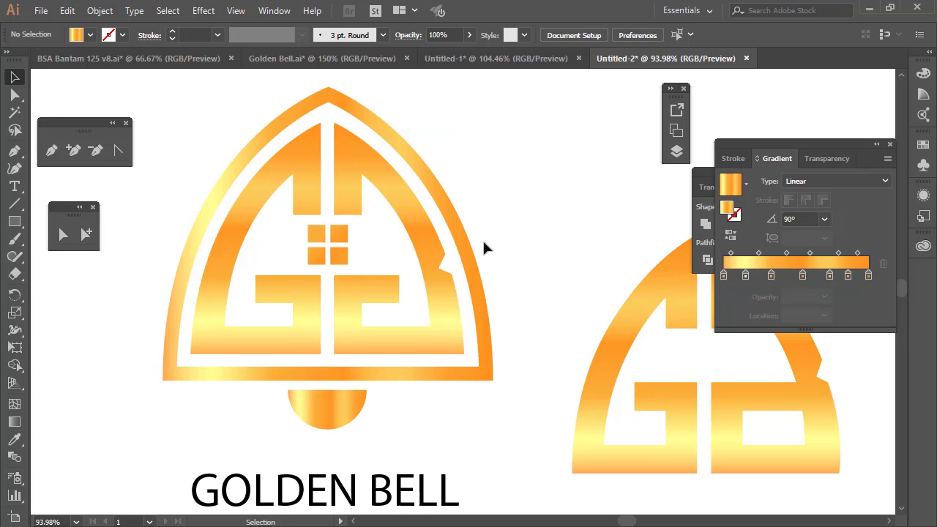
Redirect the clapper's gradient upward from just below its lower edge into the bell, at about 89°, and deselect it
click(338, 414)
click(13, 421)
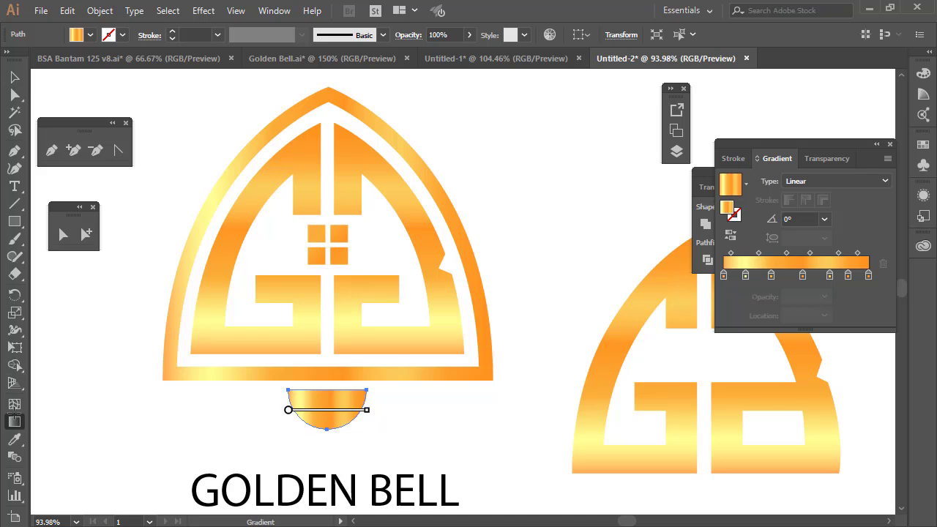
drag(325, 398, 334, 362)
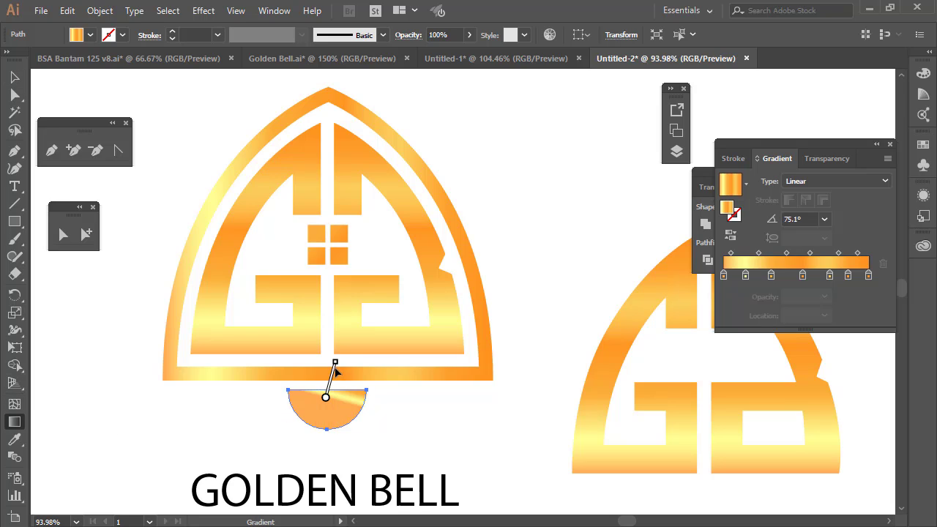
drag(325, 430, 327, 349)
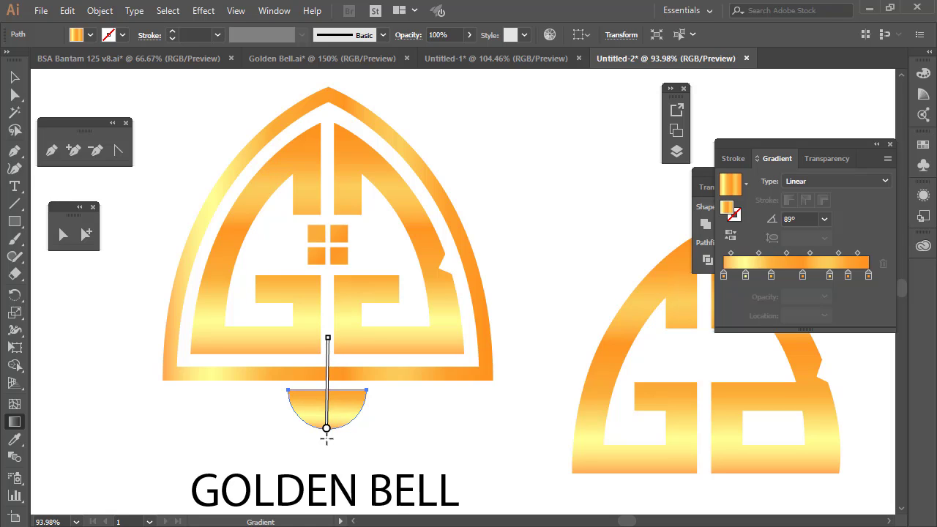
drag(326, 428, 326, 442)
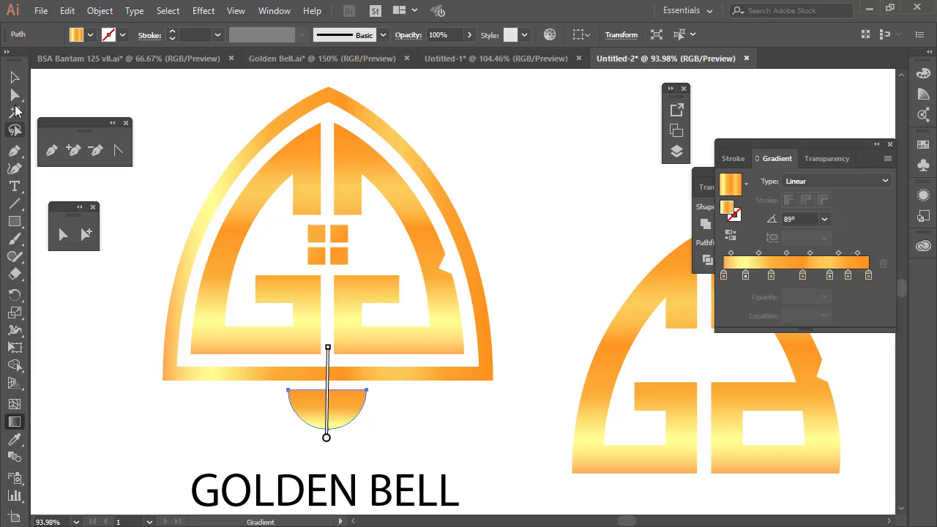
click(14, 77)
click(498, 264)
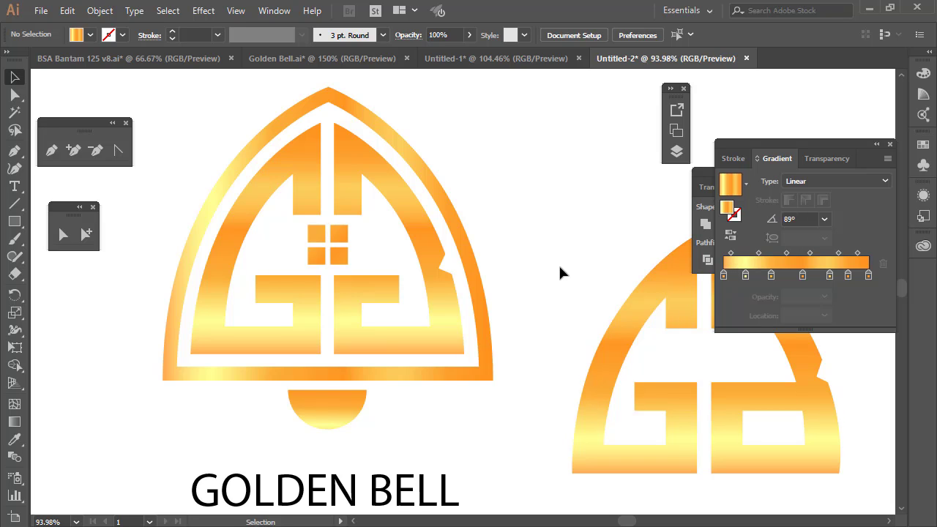
Draw a small sample rectangle in the empty area above the pasted GB emblem
key(z)
key(ctrl+minus)
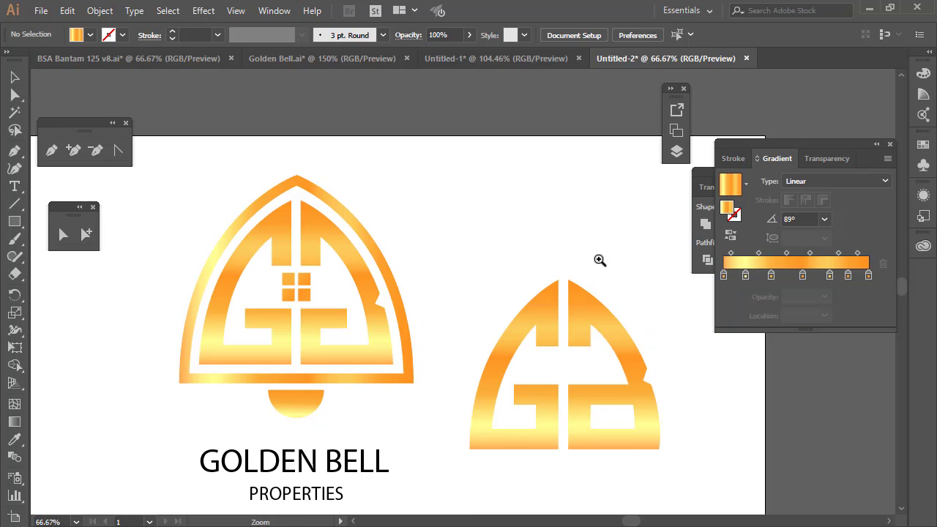
click(18, 209)
click(16, 222)
drag(453, 151, 528, 221)
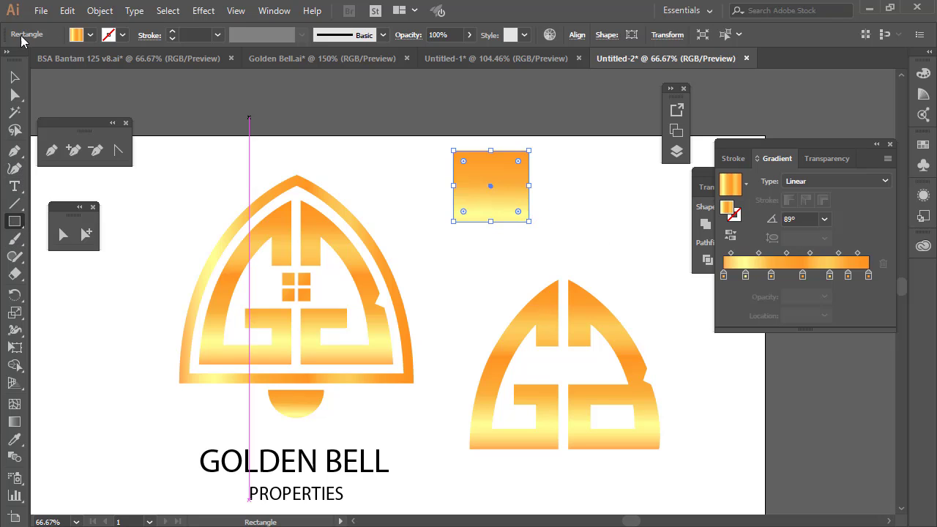
click(15, 77)
Fill the sample rectangle with the solid light blue swatch and try to give it a gradient type
click(90, 34)
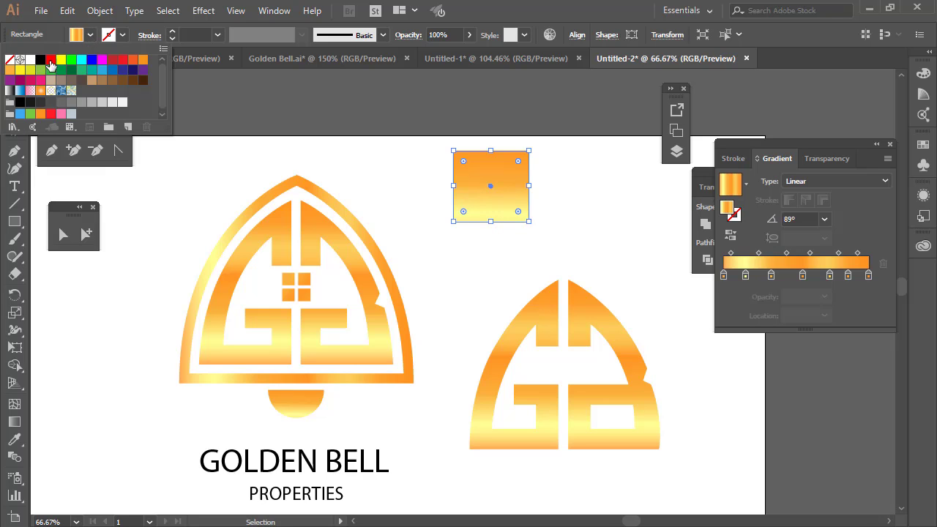
click(97, 72)
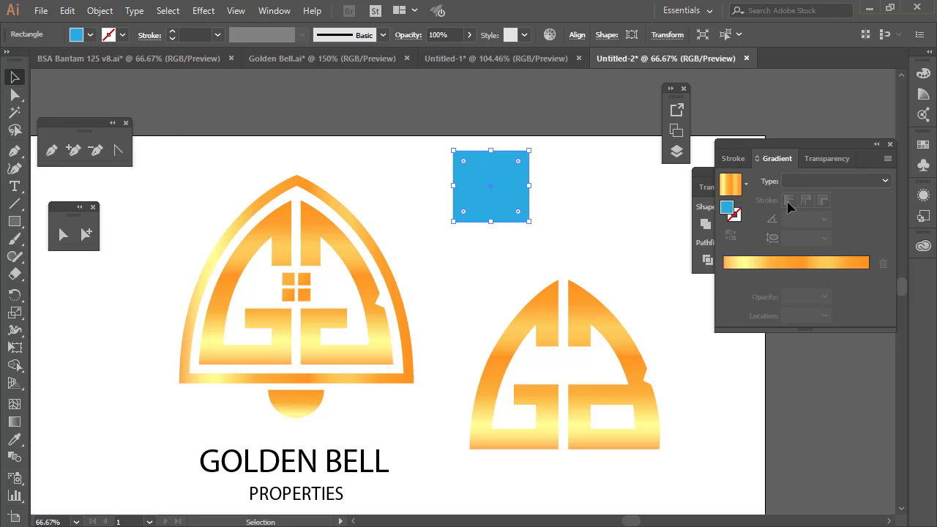
click(803, 183)
click(729, 208)
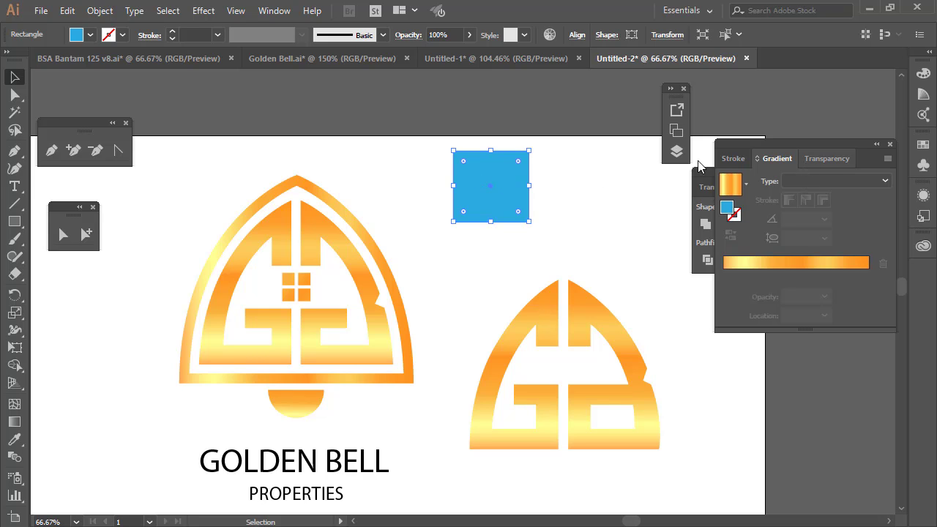
Fill the sample rectangle with the orange radial gradient swatch and change the gradient type to Linear
click(90, 35)
click(42, 90)
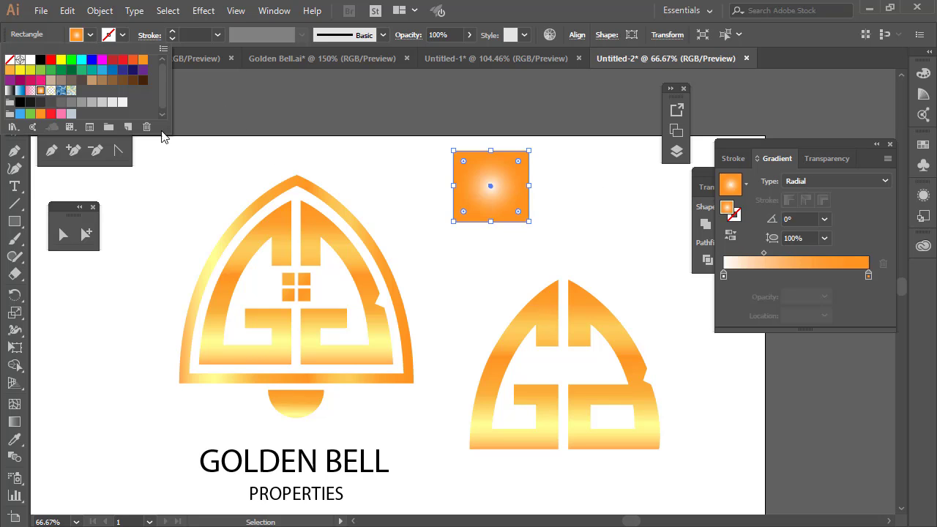
click(829, 185)
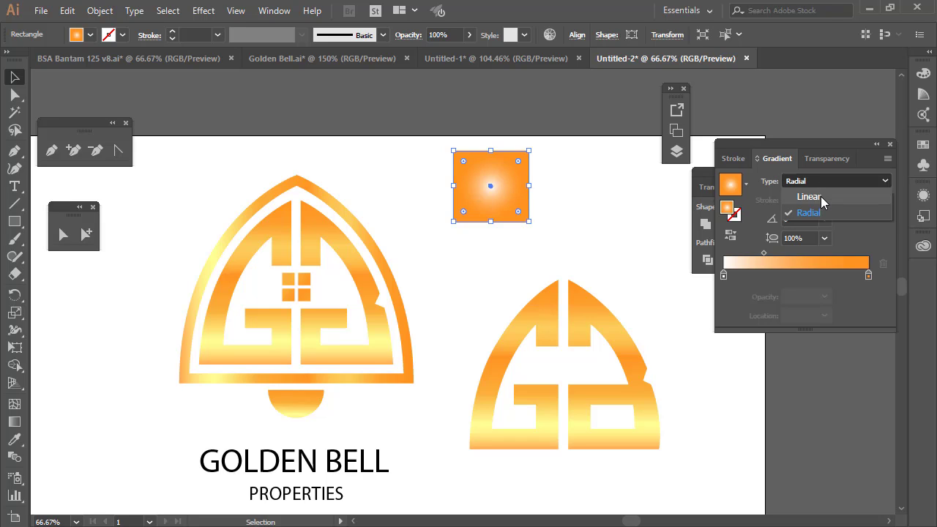
click(821, 196)
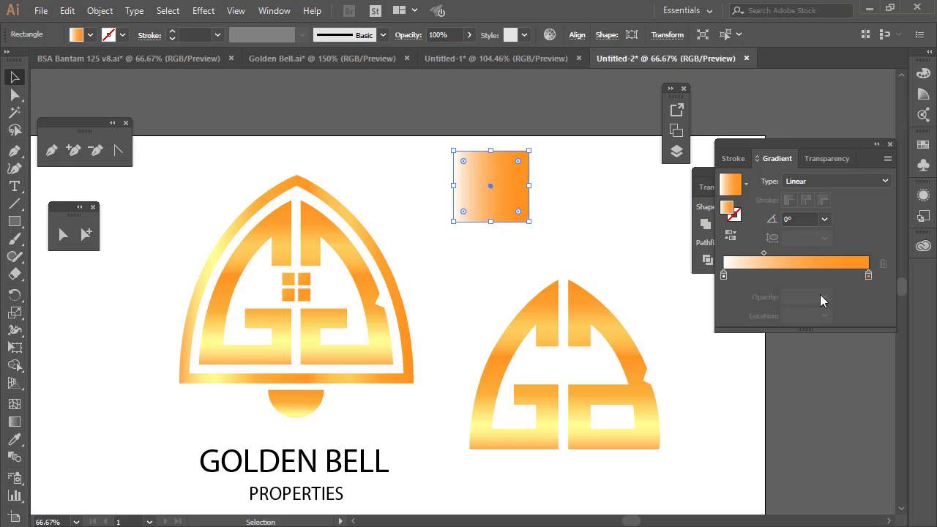
Add a stop at about 84% to the sample rectangle's gradient and color it with the yellow-orange swatch
click(846, 276)
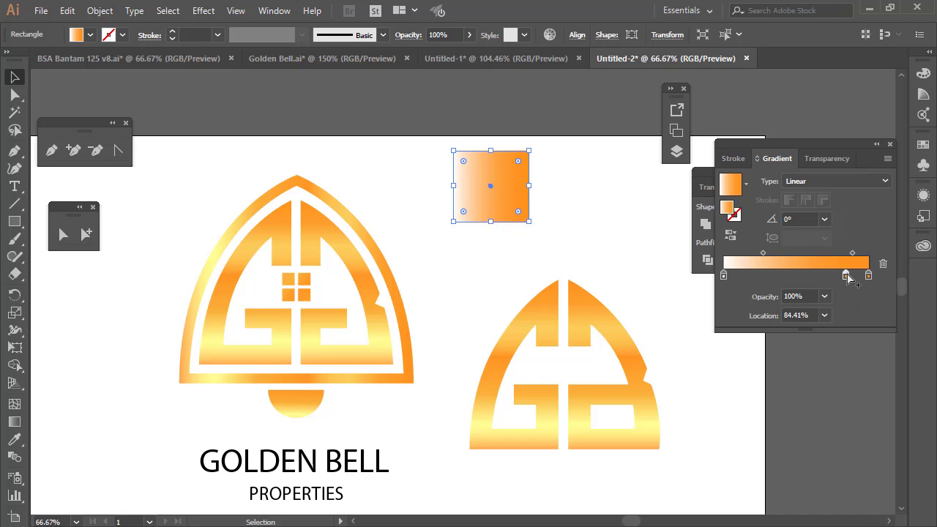
double_click(846, 276)
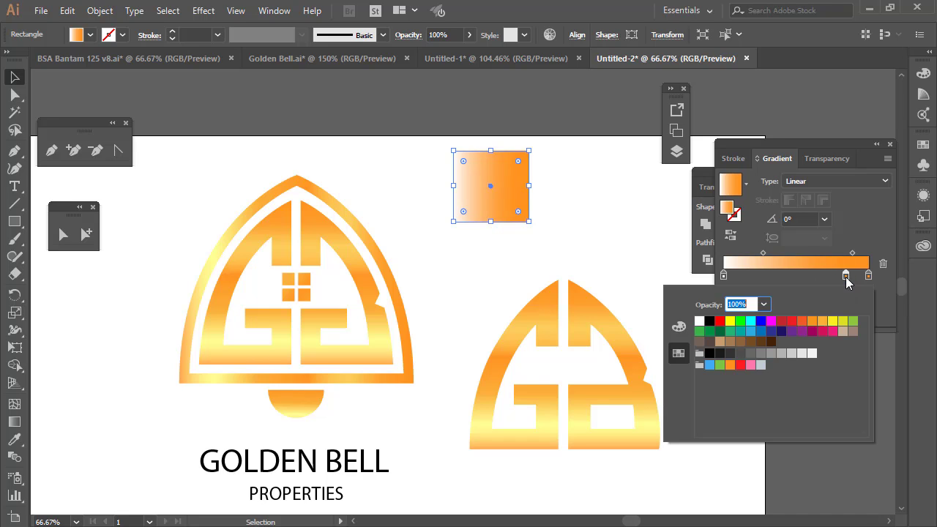
click(822, 322)
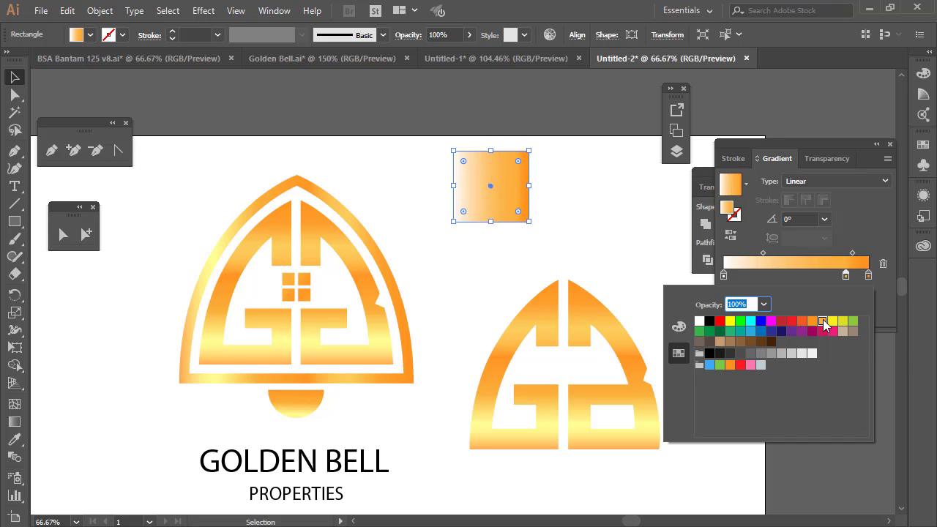
click(861, 279)
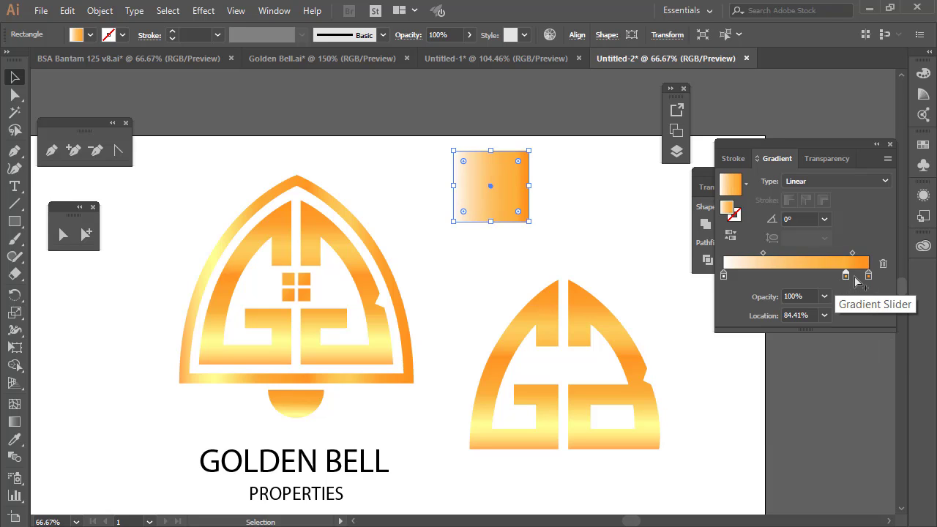
Add gradient stops at about 67% and at 0%, leaving the white stop at about 21%, and deselect the sample rectangle
click(822, 277)
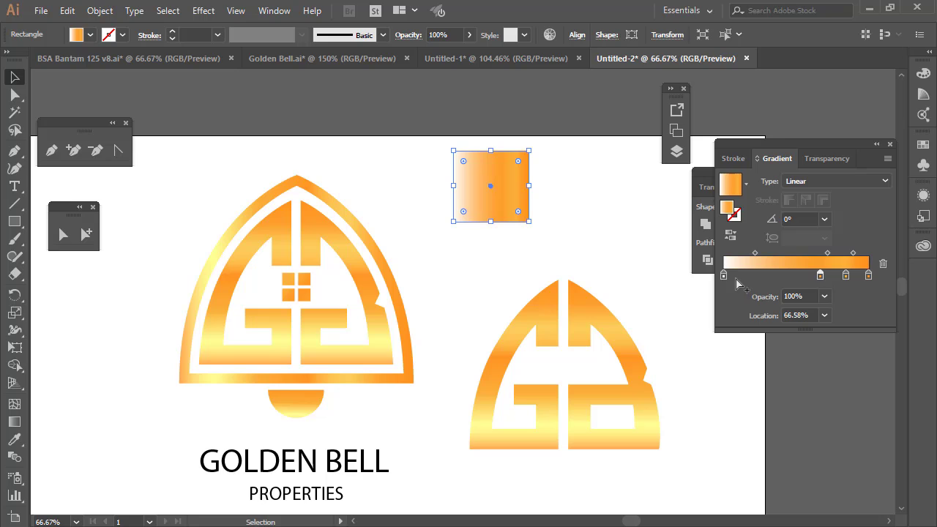
click(738, 276)
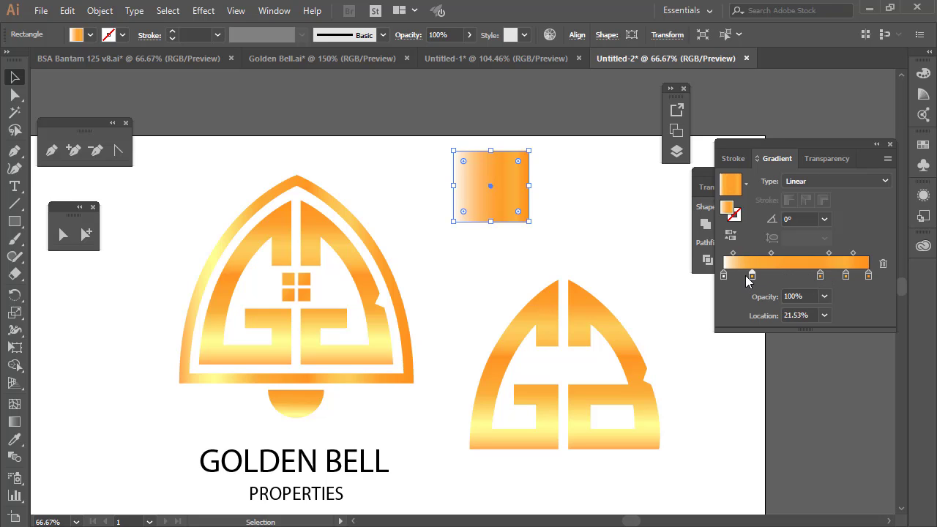
mouse_move(725, 276)
mouse_down()
mouse_move(744, 276)
mouse_move(723, 275)
mouse_up()
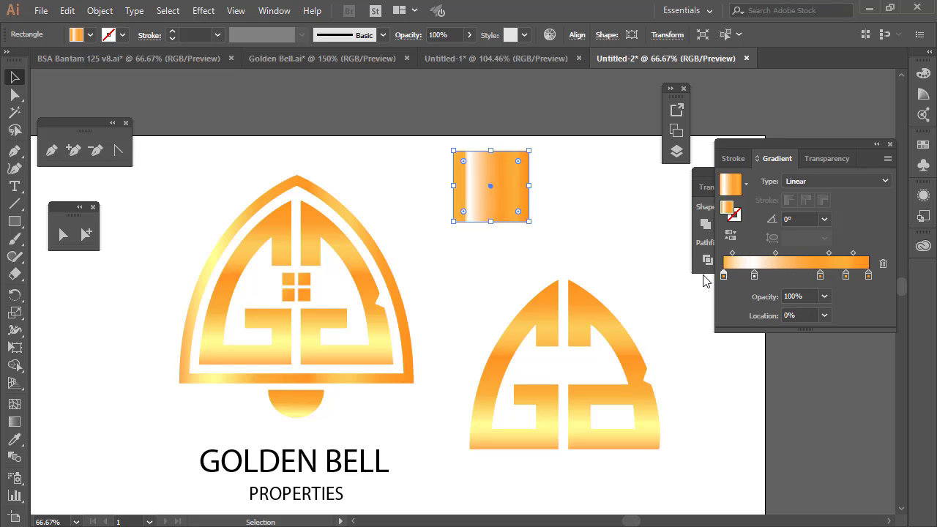
drag(418, 124, 608, 221)
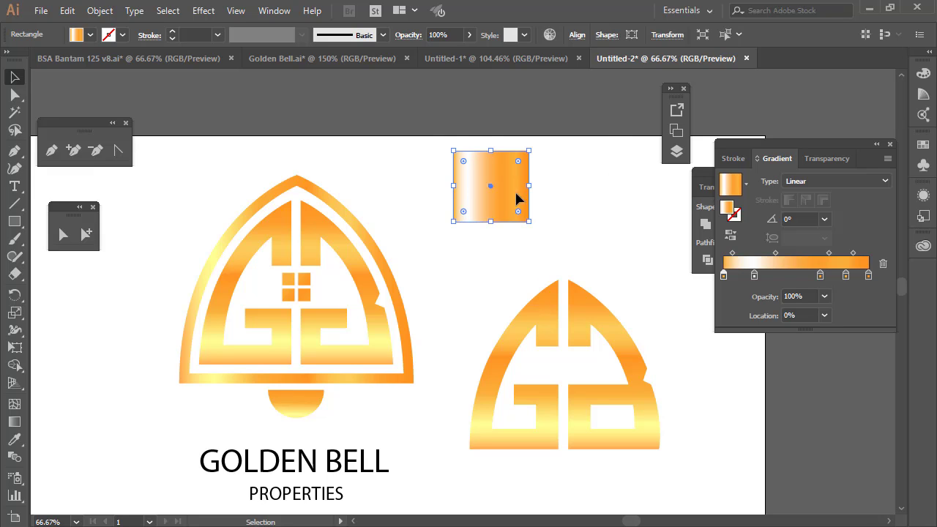
click(480, 251)
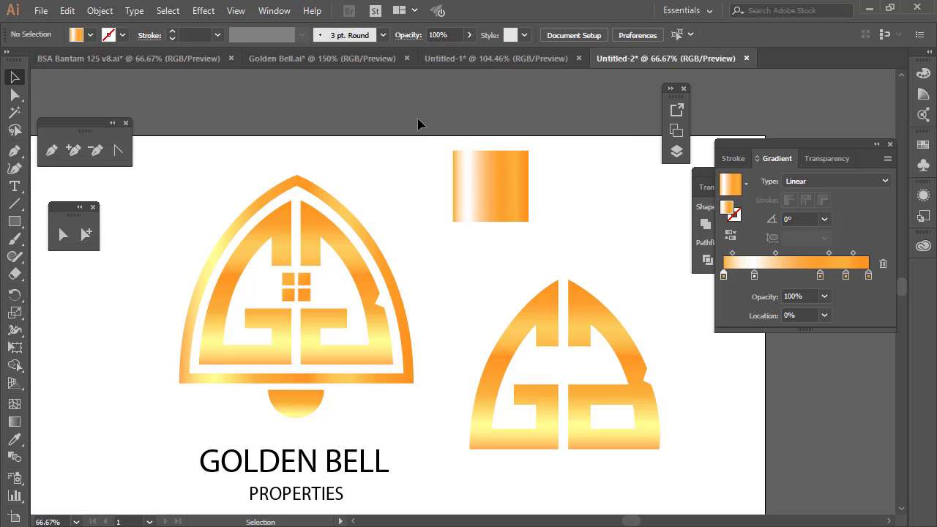
Delete the pasted GB emblem and the sample gradient rectangle, leaving only the bell logo and its text
drag(456, 249, 685, 467)
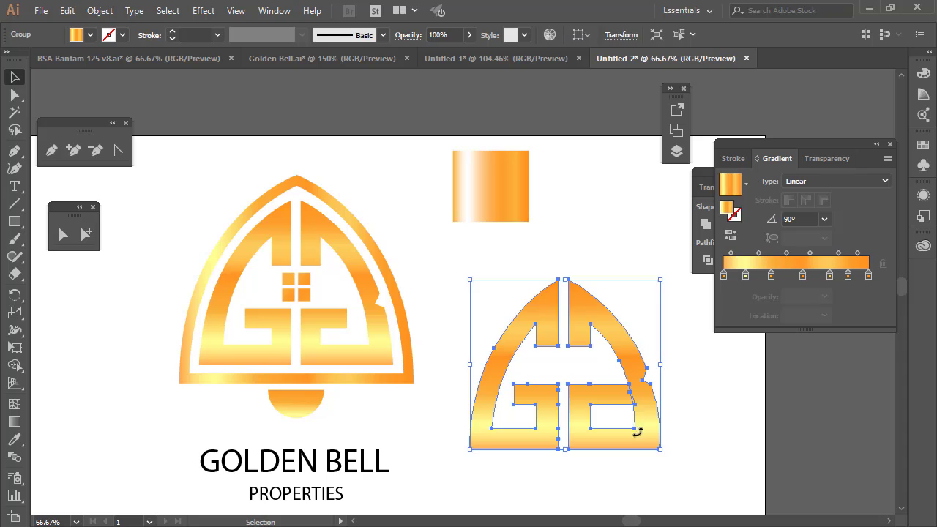
key(Delete)
drag(443, 104, 573, 232)
key(Delete)
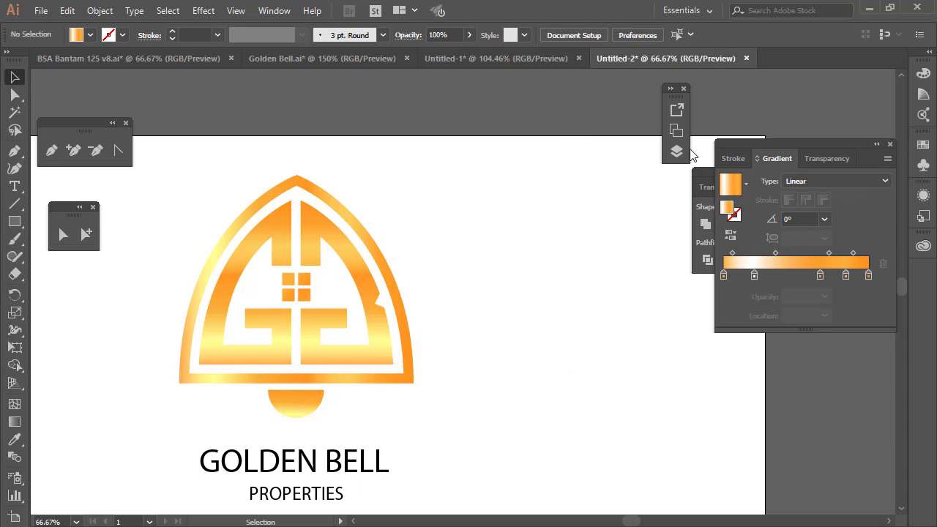
Enlarge both text lines proportionally, GOLDEN BELL to about 111 pt, and place GOLDEN BELL just below the clapper
scroll(428, 408, down, 2)
key(z)
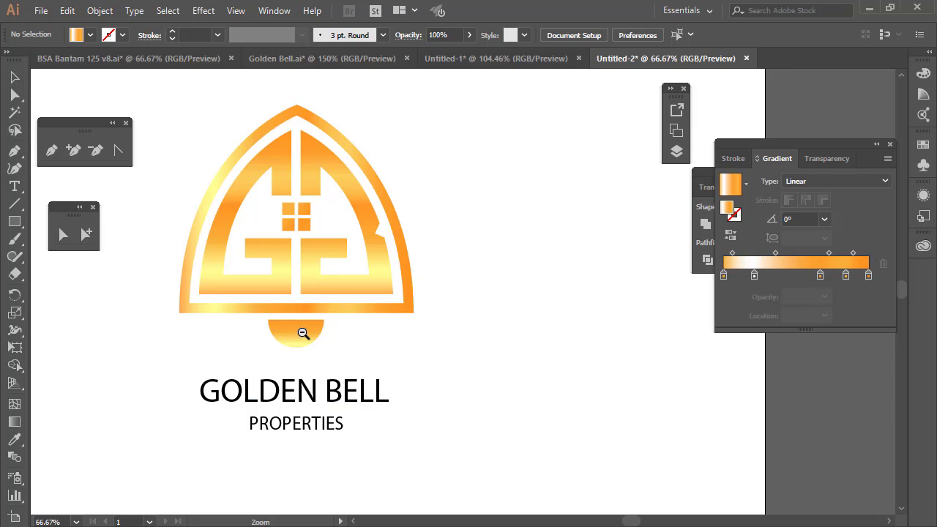
alt+click(305, 332)
alt+click(499, 219)
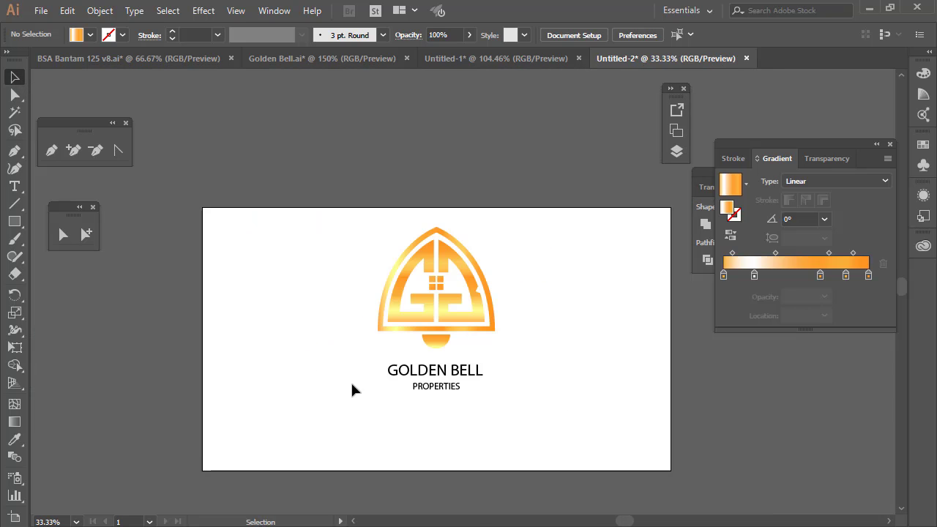
drag(347, 356, 517, 432)
mouse_move(504, 386)
mouse_down()
mouse_move(566, 419)
mouse_move(517, 369)
mouse_move(534, 377)
mouse_move(540, 359)
mouse_move(491, 374)
mouse_up()
key(ctrl+shift+a)
click(510, 376)
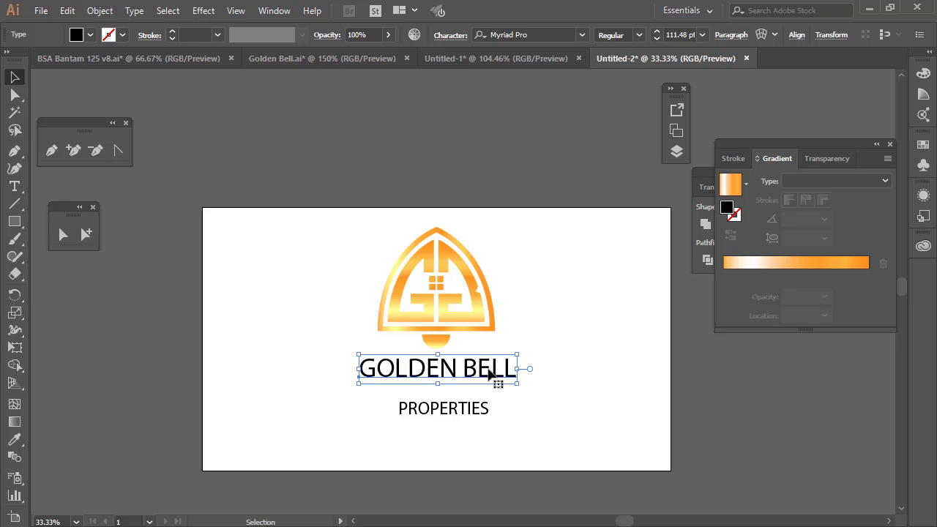
Try to copy the bell's gold gradient onto the live GOLDEN BELL text with the Eyedropper
click(15, 439)
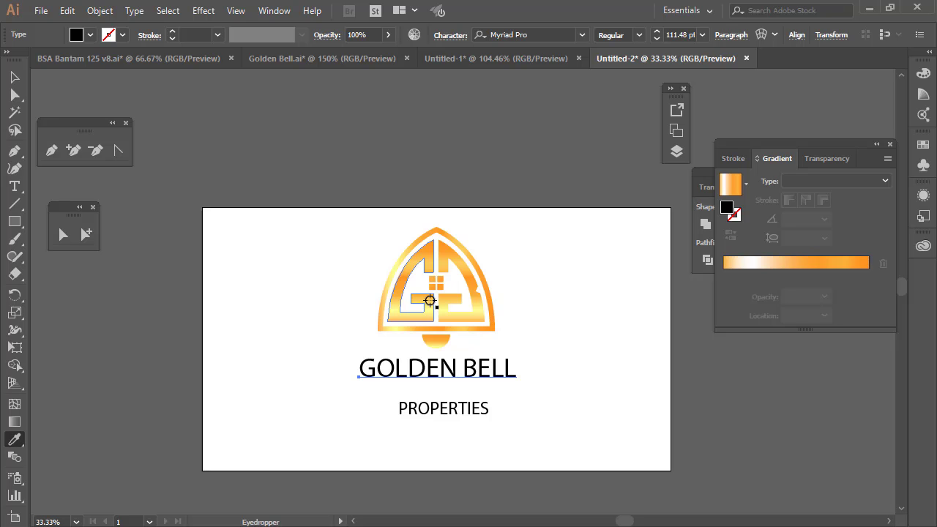
key(Tab)
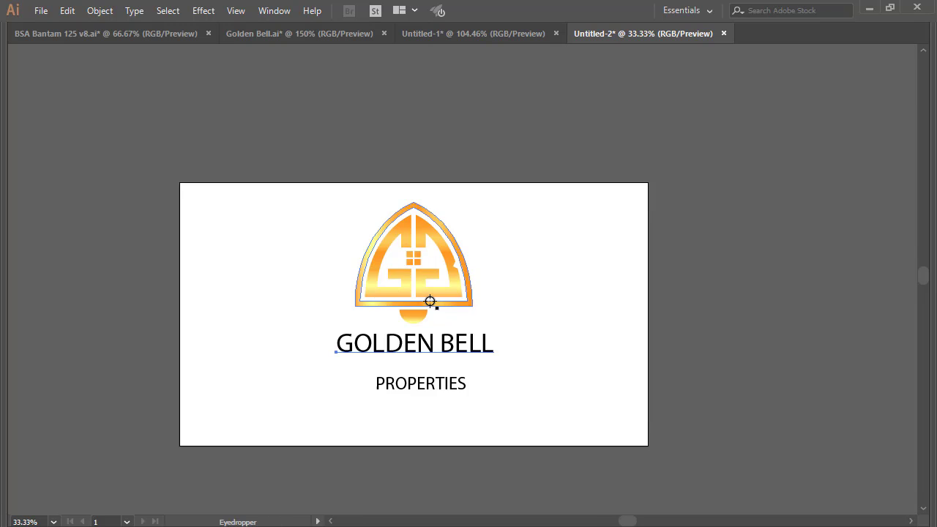
key(Tab)
click(435, 297)
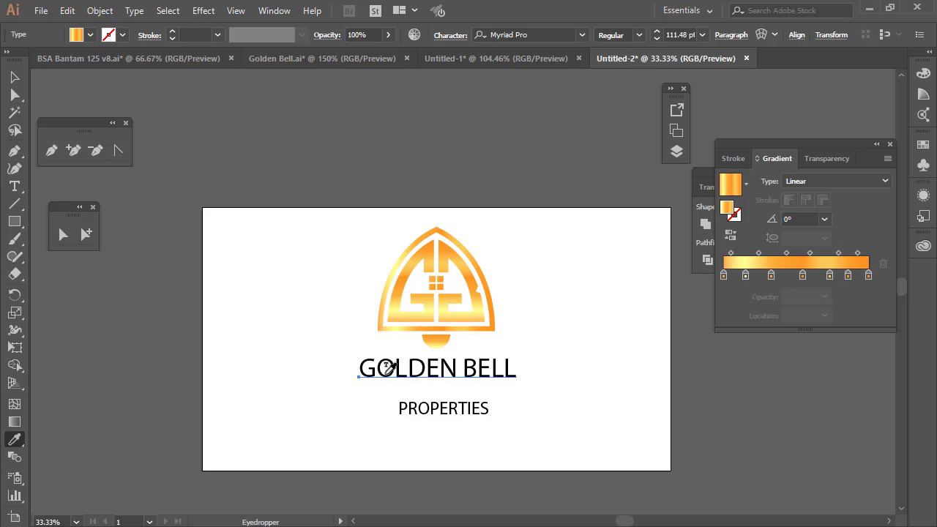
key(v)
Convert the GOLDEN BELL text to outlines
key(z)
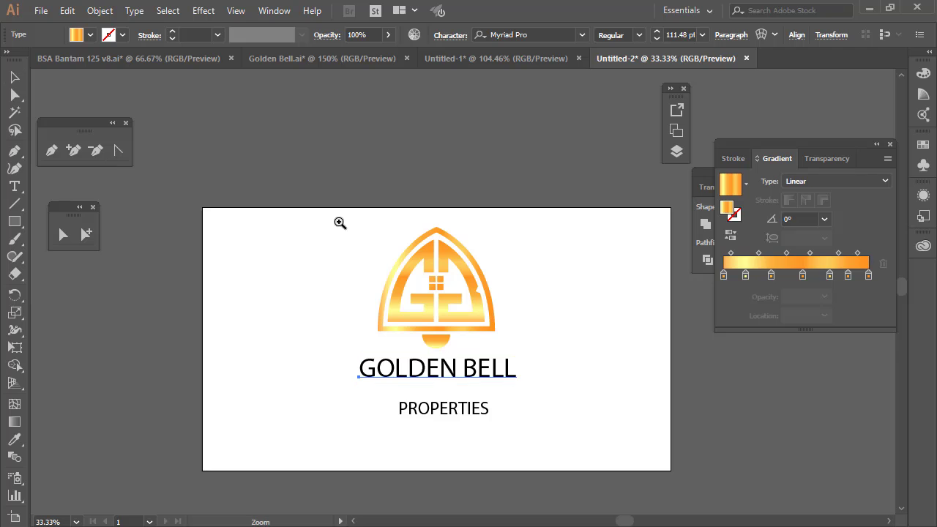
drag(301, 206, 573, 429)
click(14, 77)
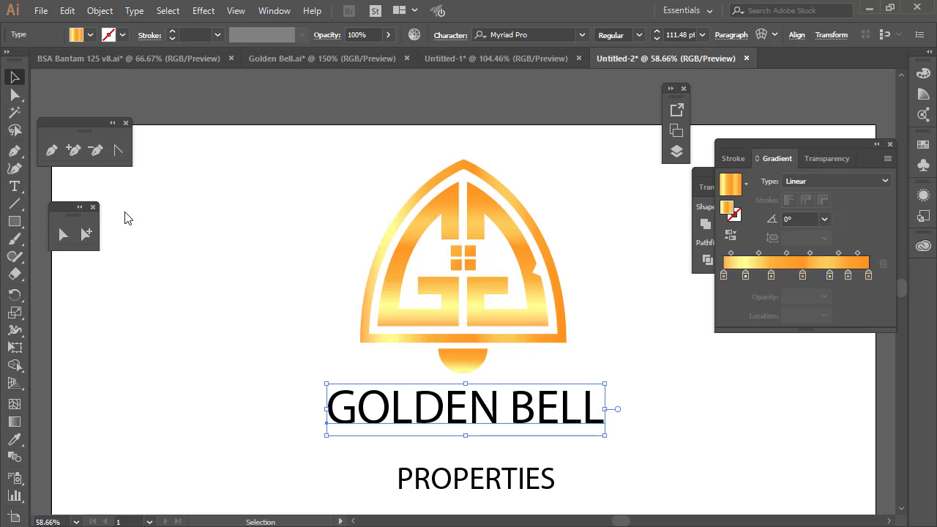
scroll(407, 439, down, 1)
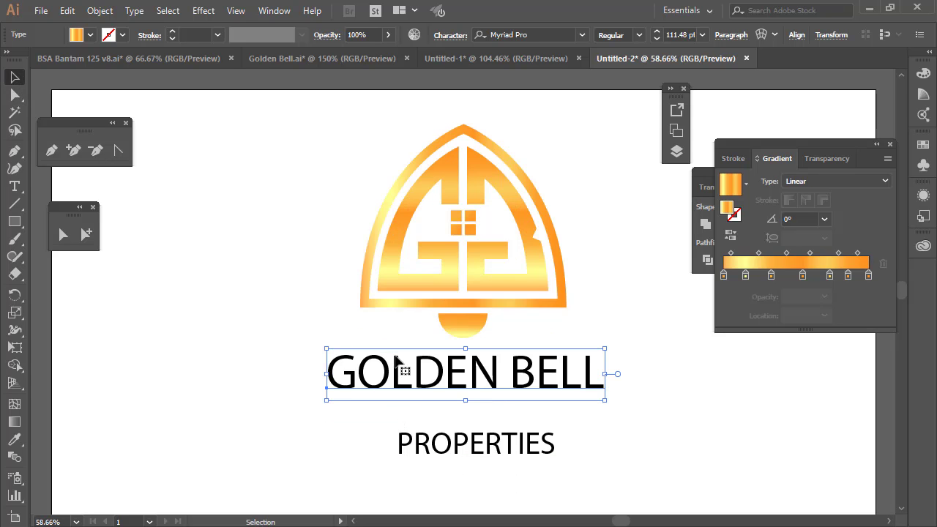
right_click(428, 376)
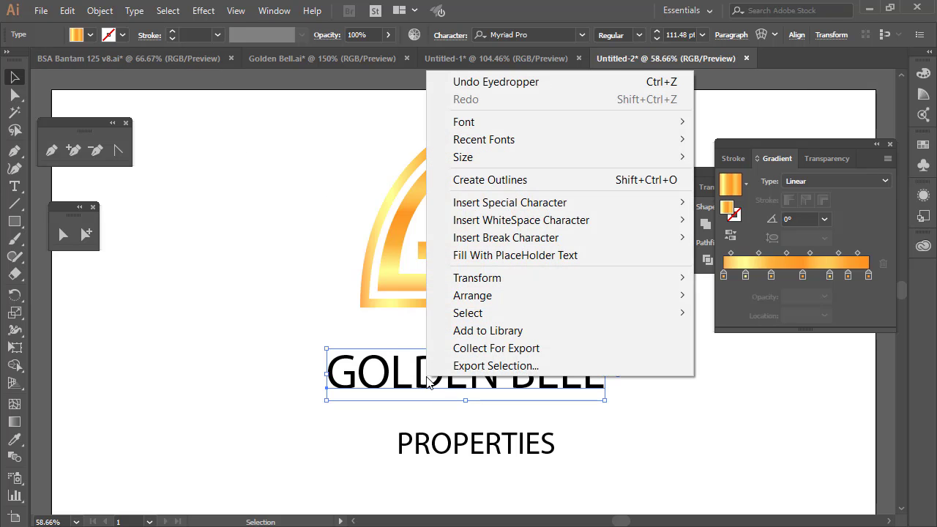
click(504, 189)
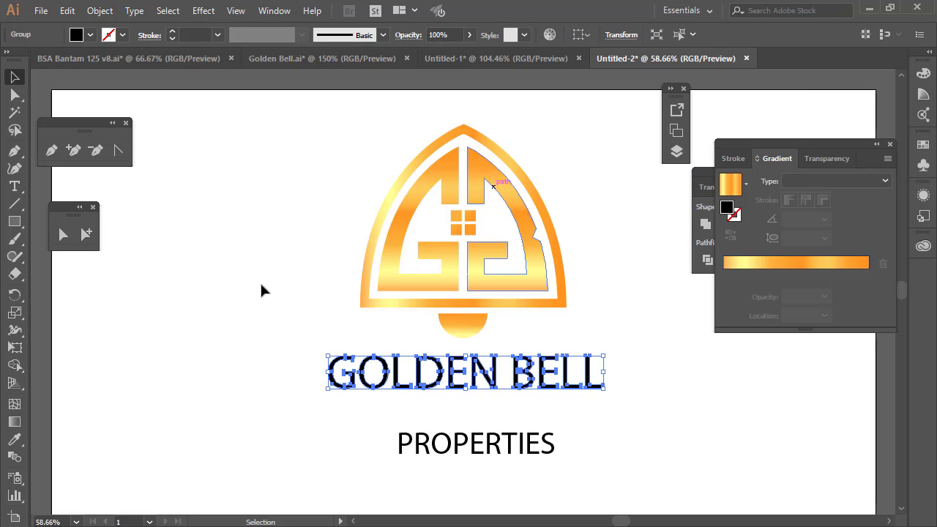
Sample the G shape's gold gradient onto the GOLDEN BELL outlines, set its angle to 90°, and deselect them
click(15, 439)
click(454, 248)
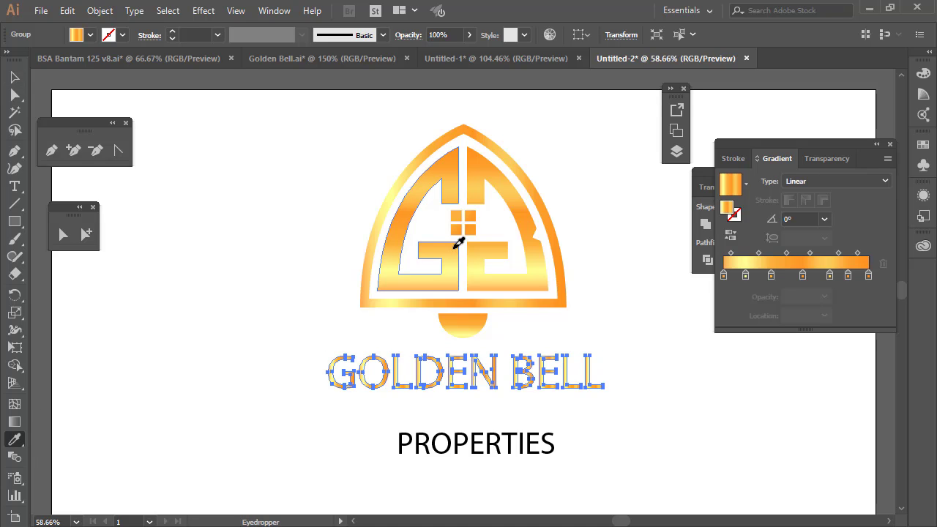
click(15, 77)
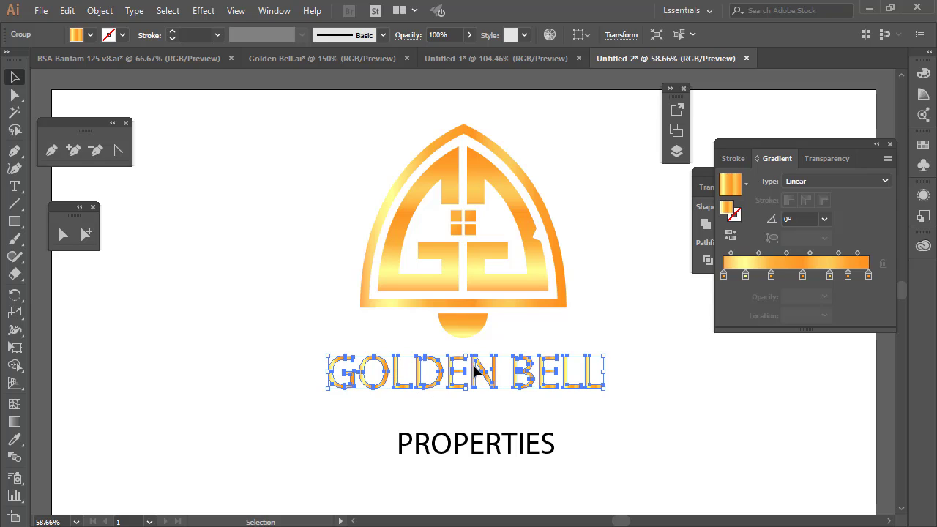
click(824, 220)
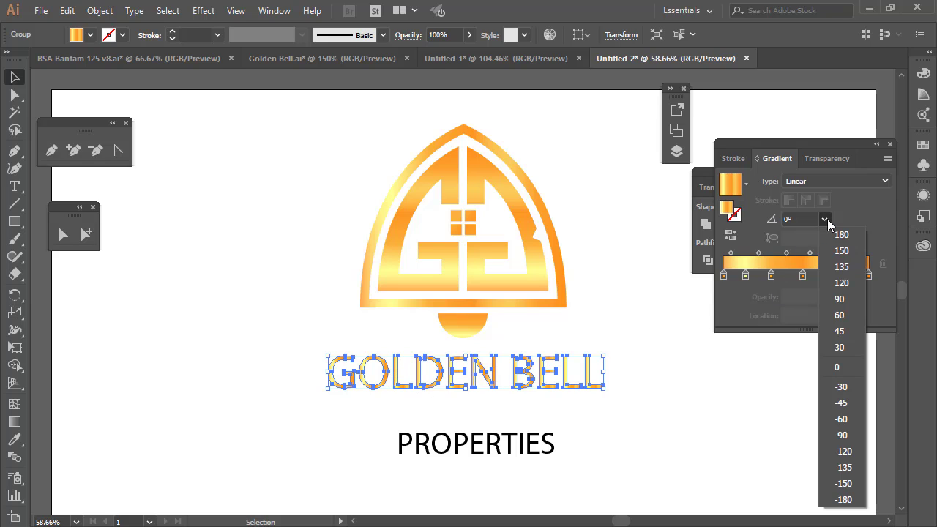
click(840, 299)
click(732, 388)
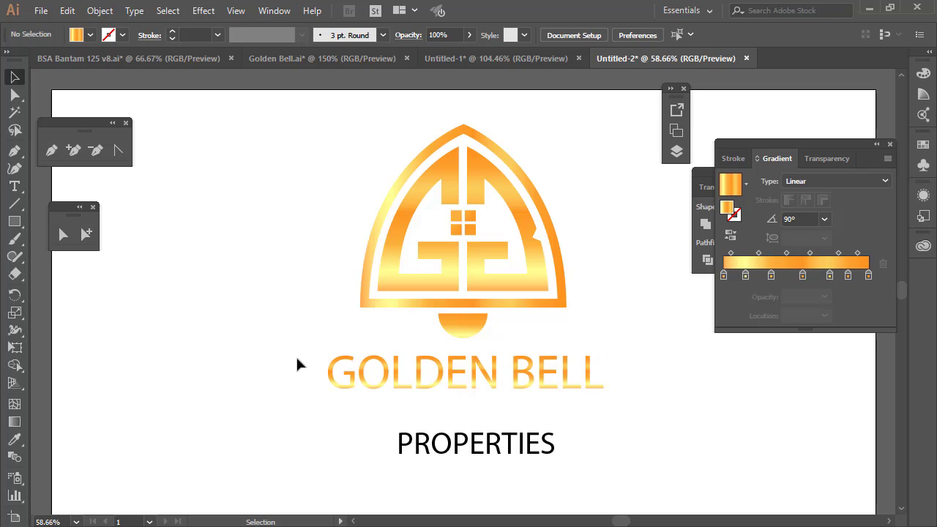
Remove the pale yellow stop near the start of the GOLDEN BELL outlines' gradient, and deselect them
drag(288, 351, 706, 391)
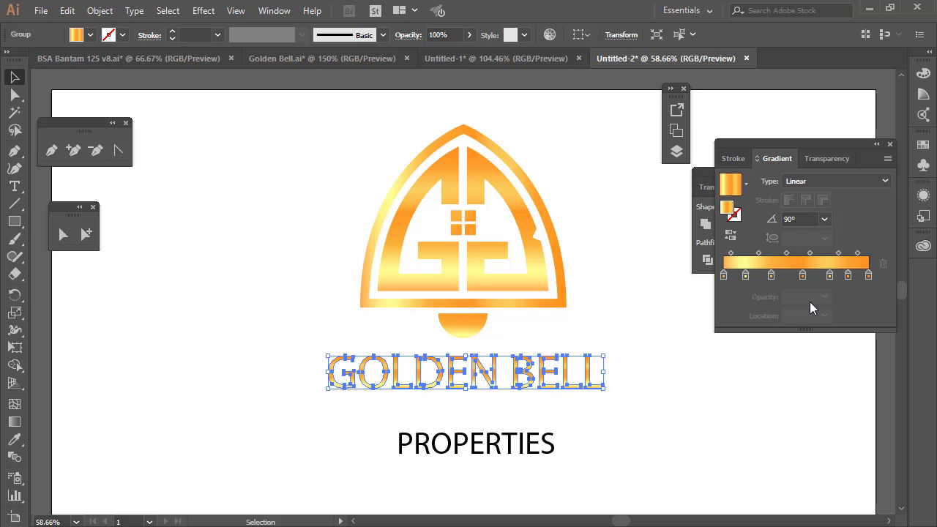
click(830, 275)
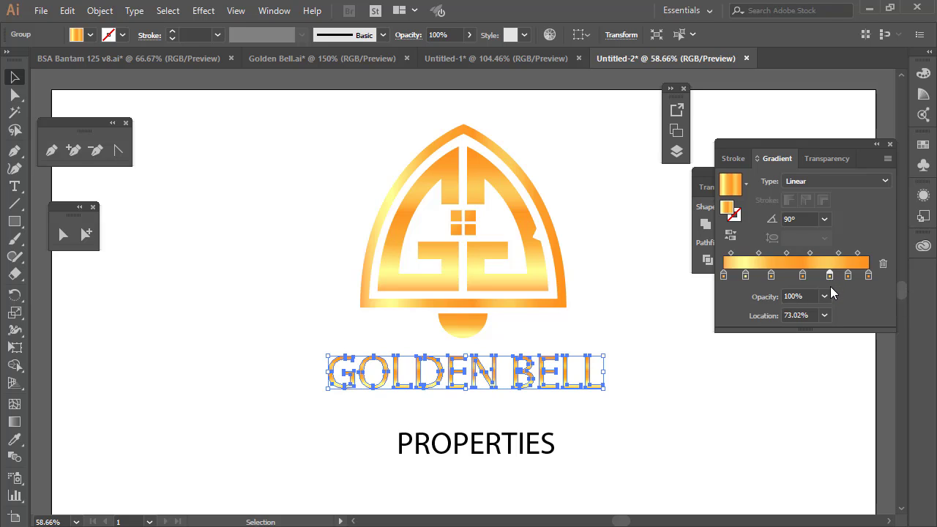
drag(829, 276, 828, 291)
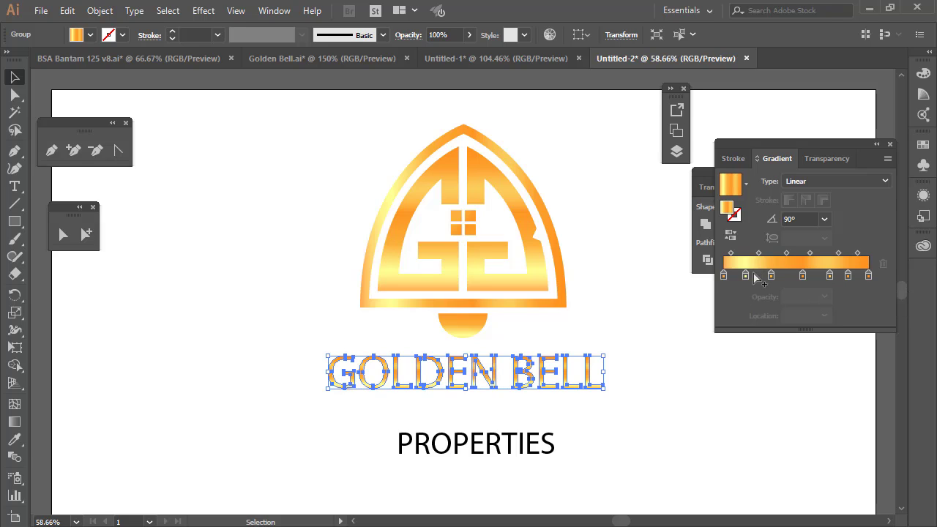
drag(747, 276, 746, 303)
click(662, 399)
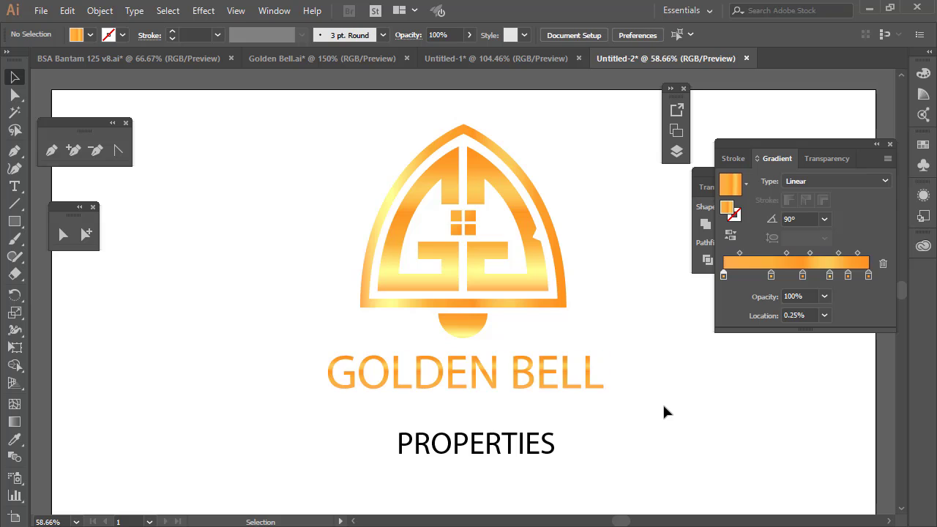
Move PROPERTIES up close beneath GOLDEN BELL and convert it to outlines
drag(464, 445, 455, 420)
right_click(456, 419)
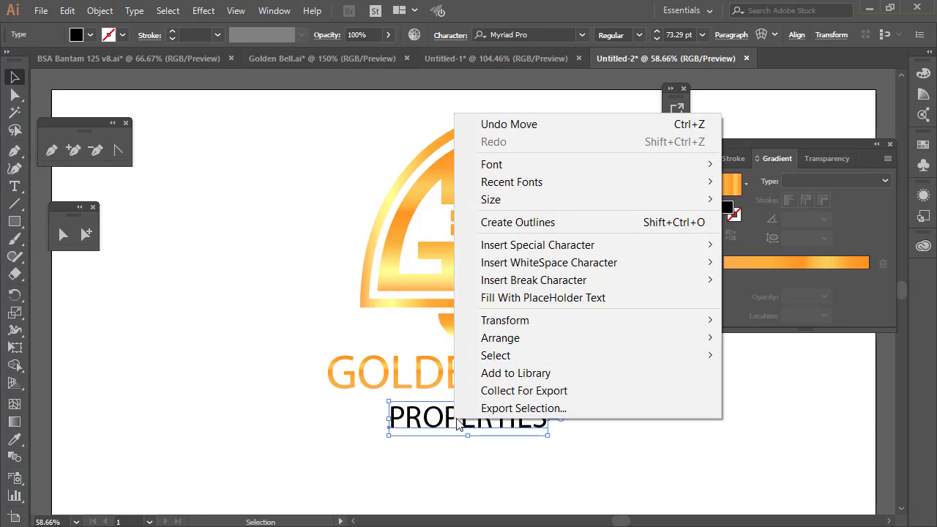
click(546, 222)
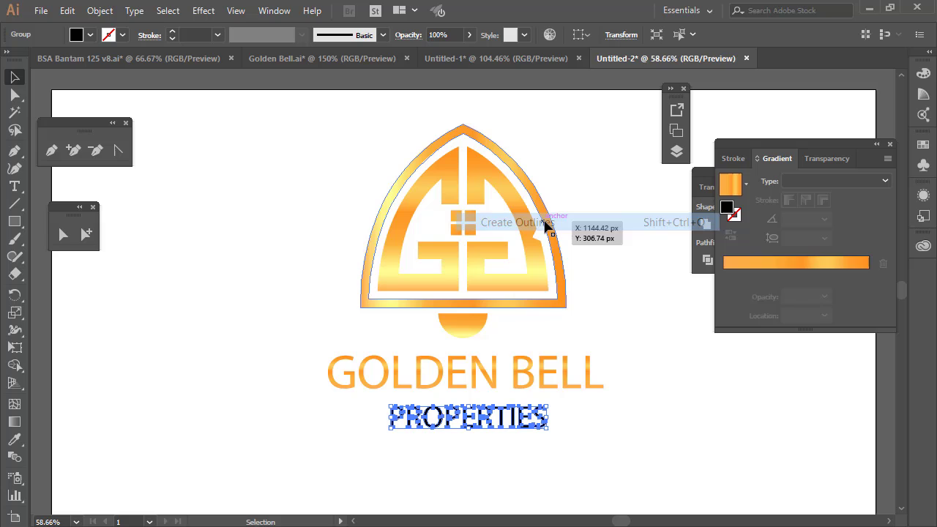
Sample the GOLDEN BELL gradient onto the PROPERTIES outlines, set its angle to 90°, and deselect them
click(13, 439)
click(449, 360)
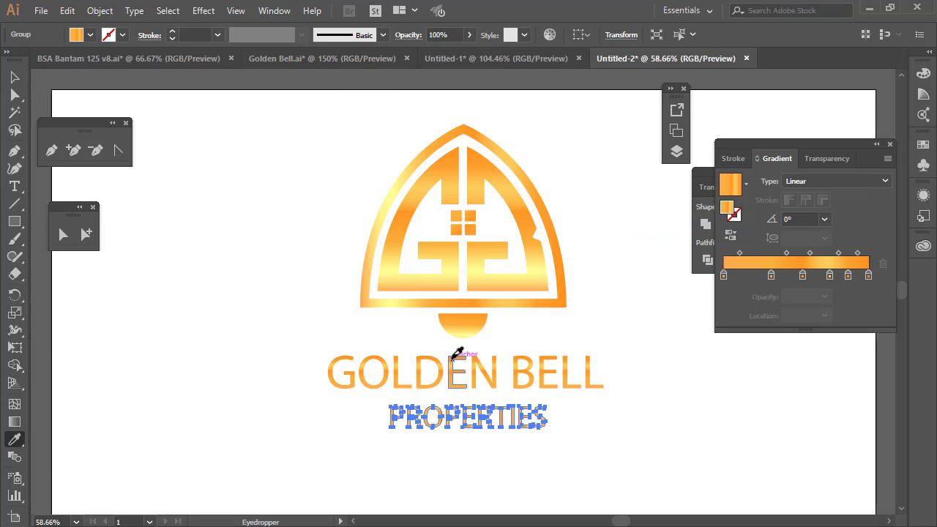
key(v)
click(826, 219)
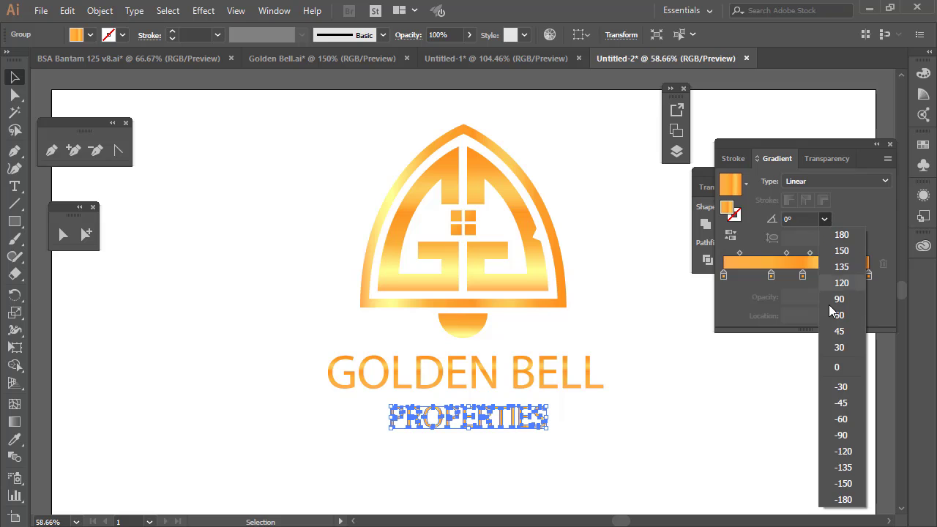
click(831, 297)
click(735, 386)
Scale PROPERTIES down proportionally and move it up closer beneath GOLDEN BELL
drag(404, 461, 539, 410)
drag(540, 461, 538, 459)
click(473, 429)
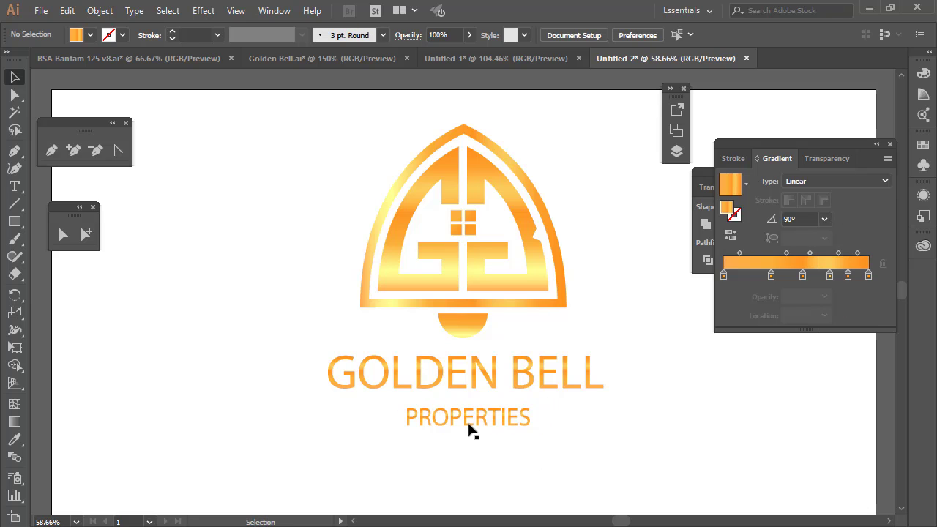
drag(473, 425, 469, 414)
Align GOLDEN BELL and PROPERTIES on their horizontal centres
drag(410, 456, 579, 360)
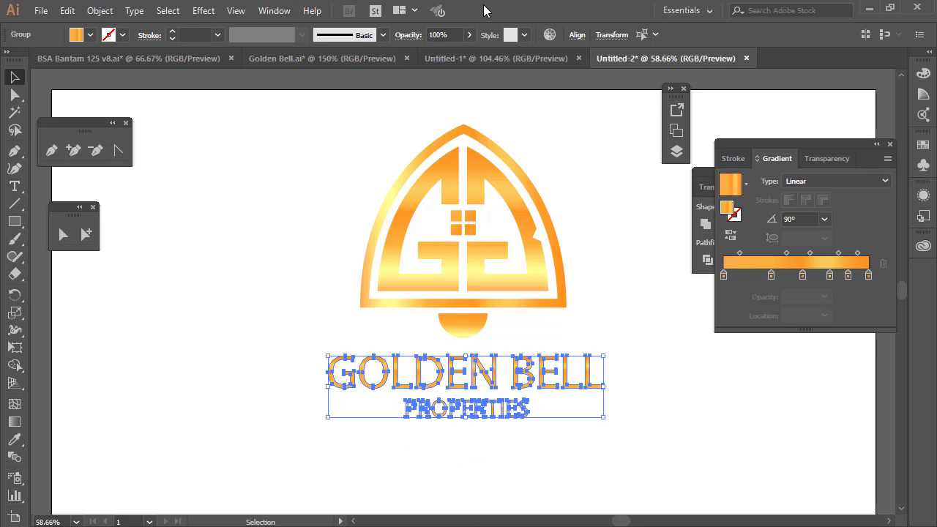
click(612, 35)
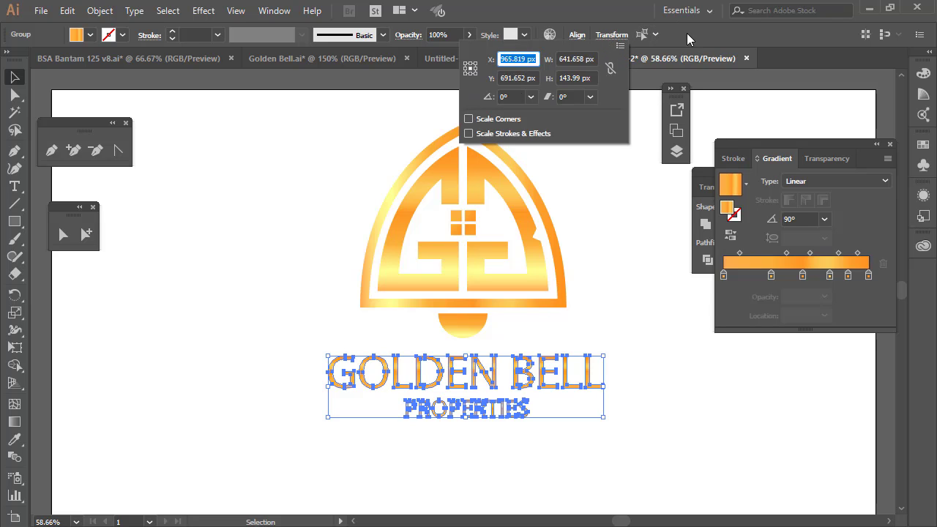
key(Escape)
drag(265, 338, 571, 477)
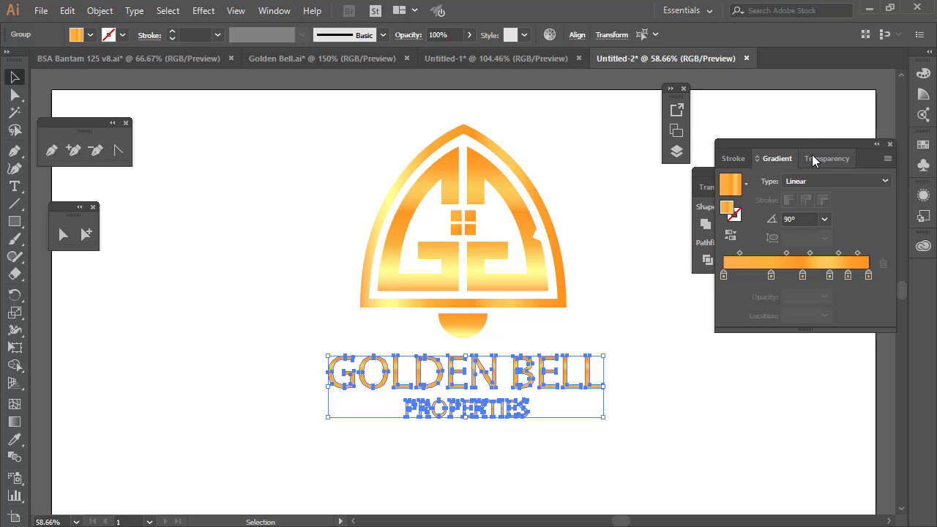
drag(864, 158, 845, 306)
click(756, 187)
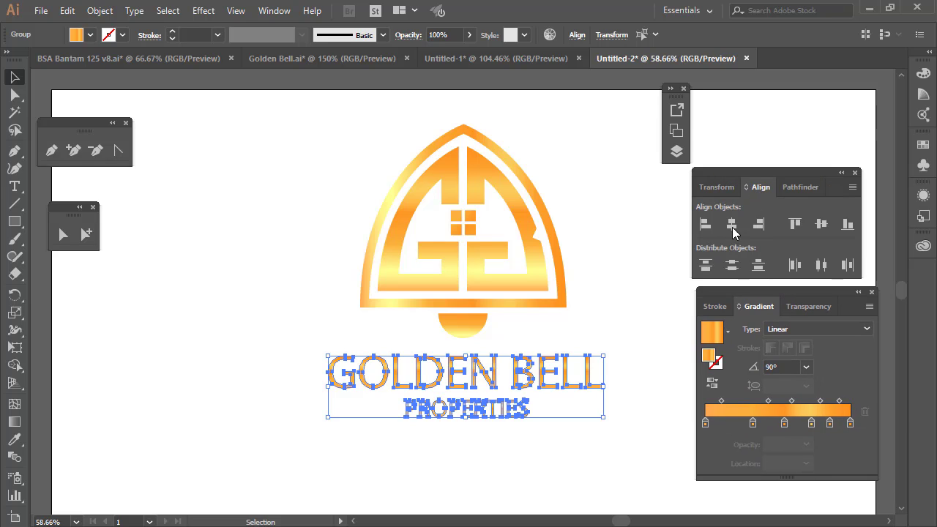
click(733, 224)
Group GOLDEN BELL and PROPERTIES into one text group
mouse_move(320, 447)
mouse_down()
mouse_move(338, 432)
mouse_move(602, 350)
mouse_move(604, 336)
mouse_up()
right_click(499, 356)
right_click(498, 364)
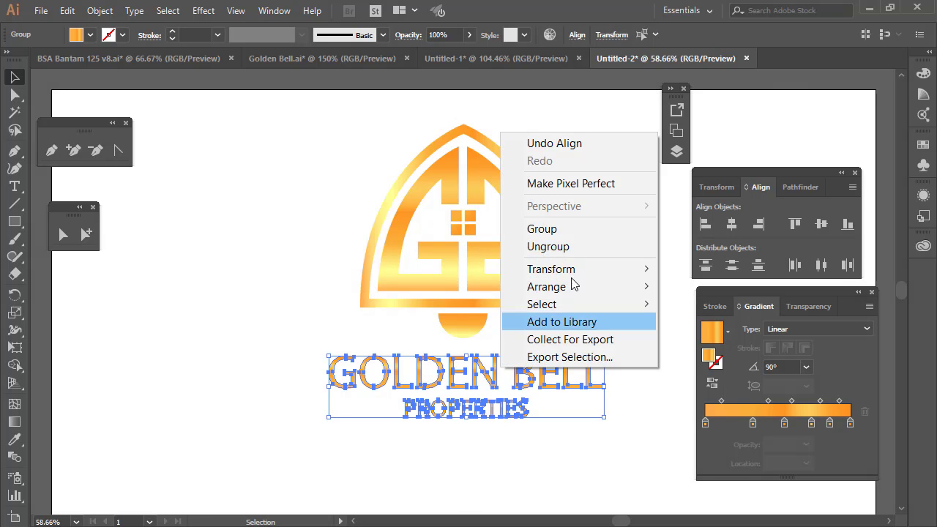
click(575, 234)
Group the bell frame, G shapes, window grid and clapper into one emblem group, and deselect it
drag(350, 115, 637, 325)
right_click(493, 286)
click(552, 384)
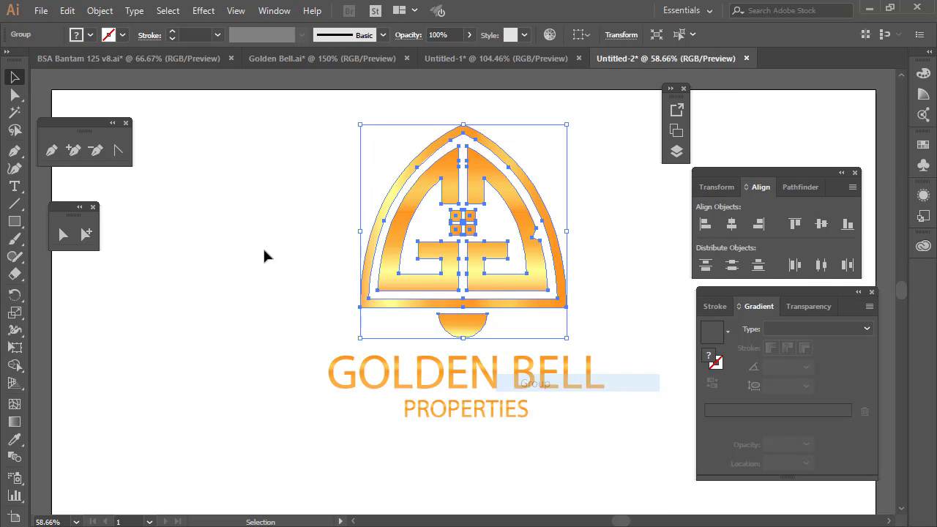
click(264, 249)
Reposition the bell emblem and the text group, align them on their horizontal centres, and deselect them
drag(480, 331, 390, 324)
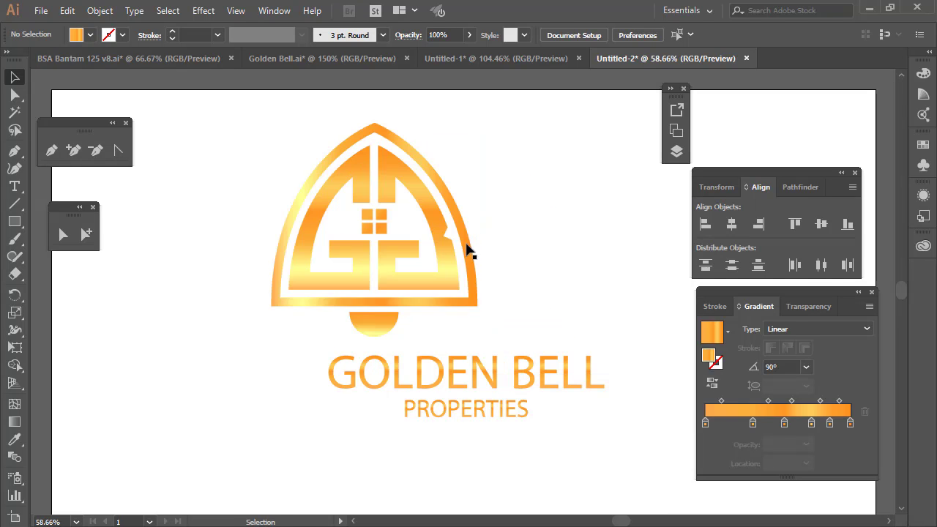
mouse_move(468, 246)
mouse_down()
mouse_move(475, 221)
mouse_move(479, 237)
mouse_up()
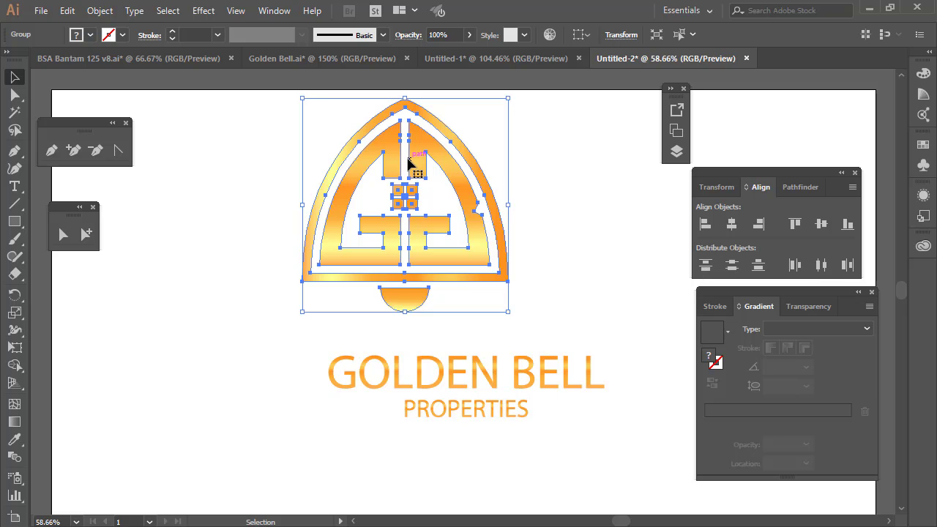
drag(418, 167, 464, 192)
click(493, 340)
drag(489, 373, 479, 373)
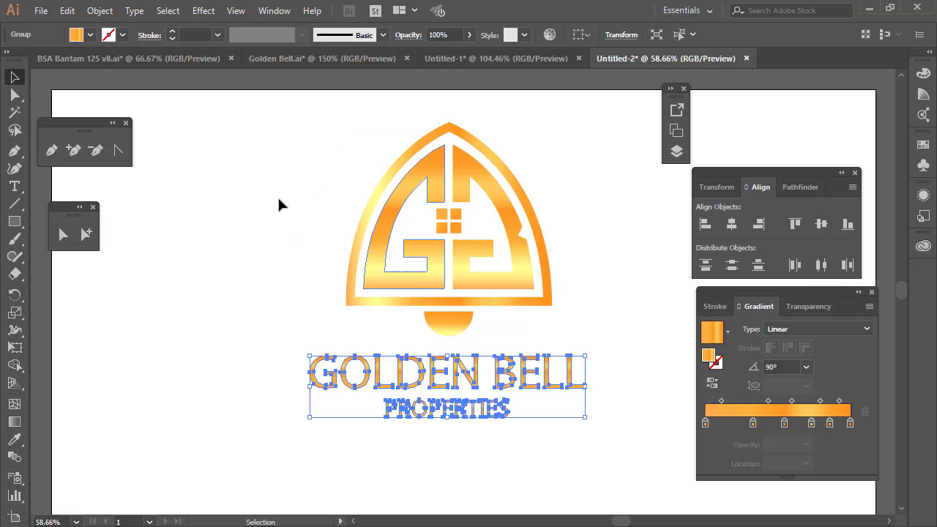
drag(280, 184, 581, 449)
click(738, 222)
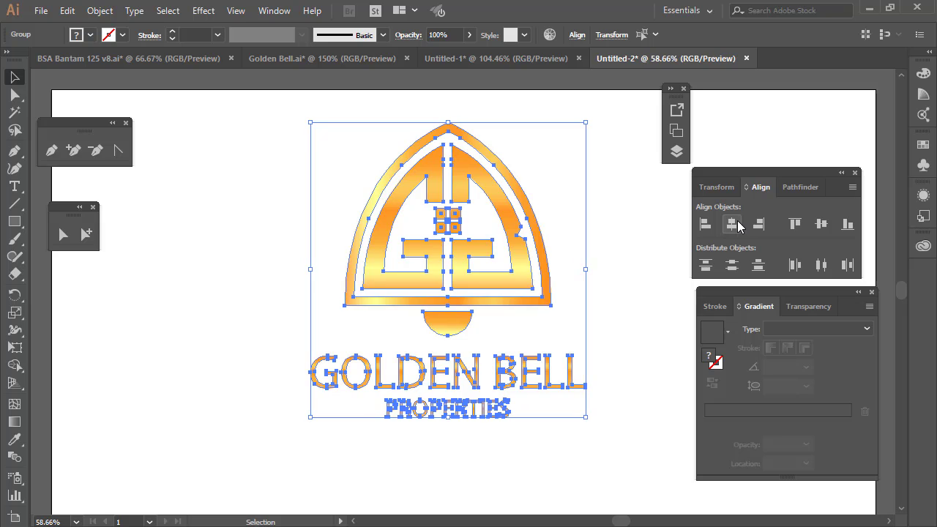
click(638, 215)
Scale the whole logo down proportionally and move it to the middle of the artboard
key(ctrl+space)
ctrl+alt+click(533, 275)
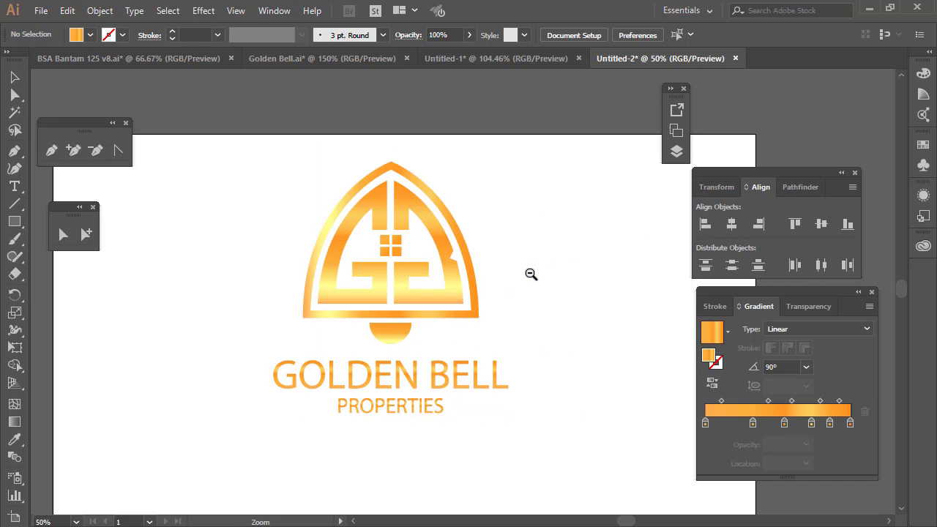
ctrl+alt+click(485, 272)
click(14, 77)
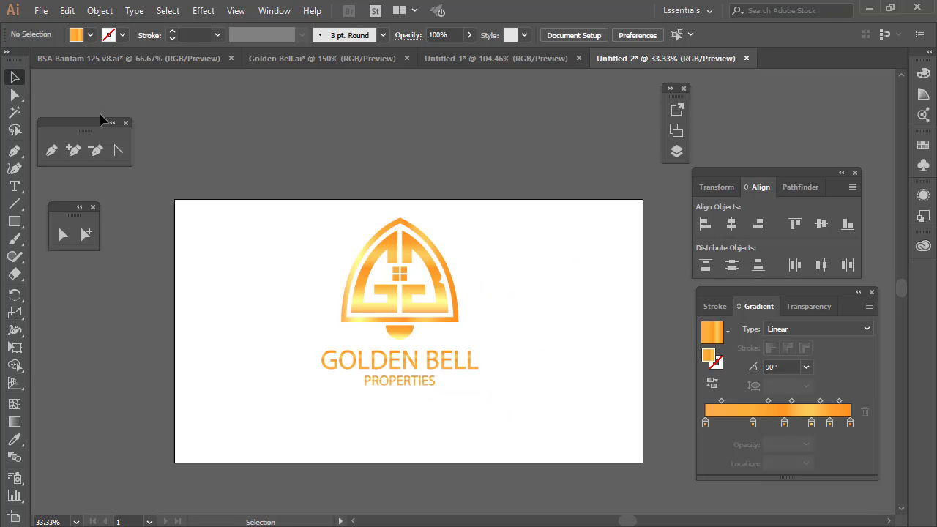
drag(264, 145, 508, 411)
drag(479, 220, 450, 248)
drag(407, 300, 413, 330)
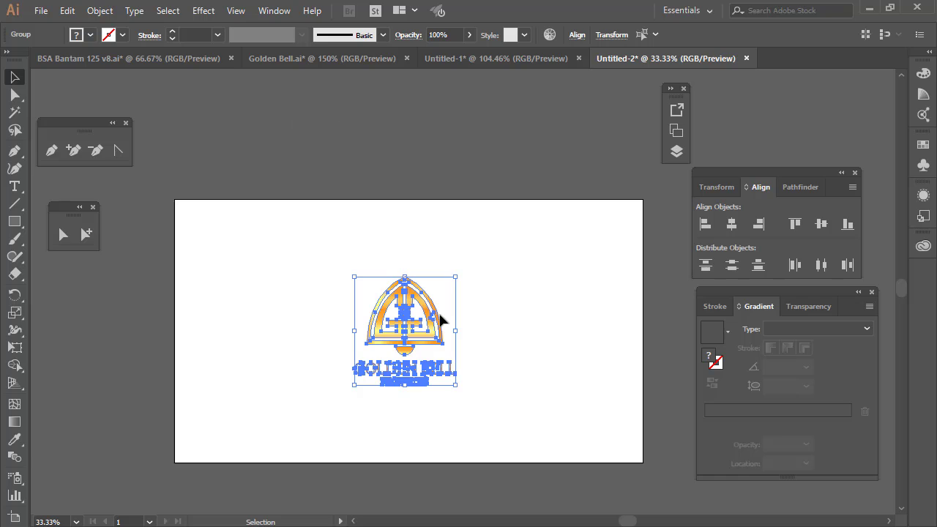
Clear the alignment controls out of the way and add a new layer beneath Layer 1
click(855, 172)
drag(795, 295, 796, 244)
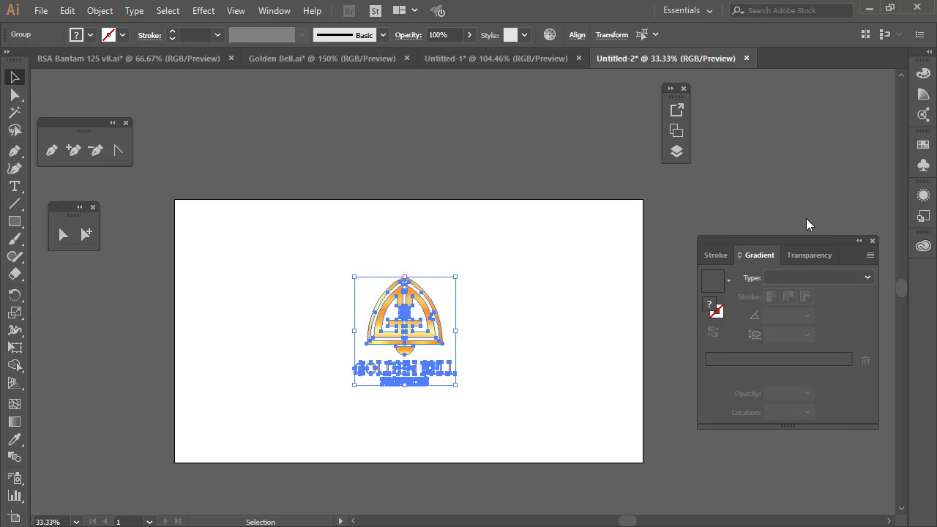
click(677, 151)
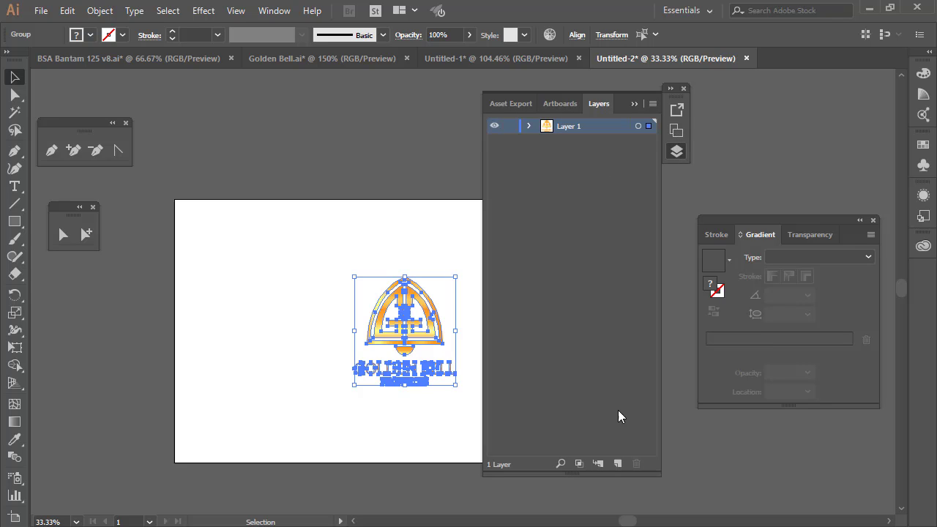
click(617, 464)
drag(576, 130, 578, 158)
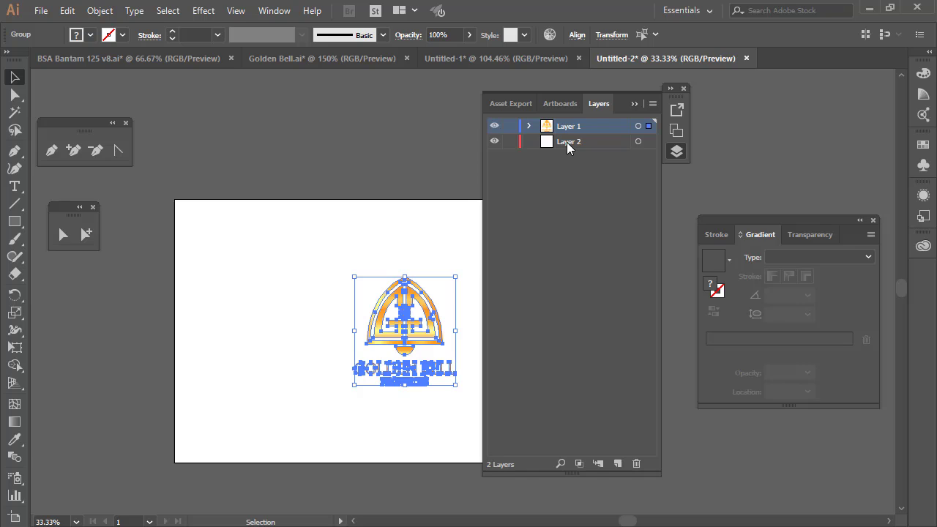
Rename the new lower layer as bg and Layer 1 as logo
double_click(566, 142)
text(ک)
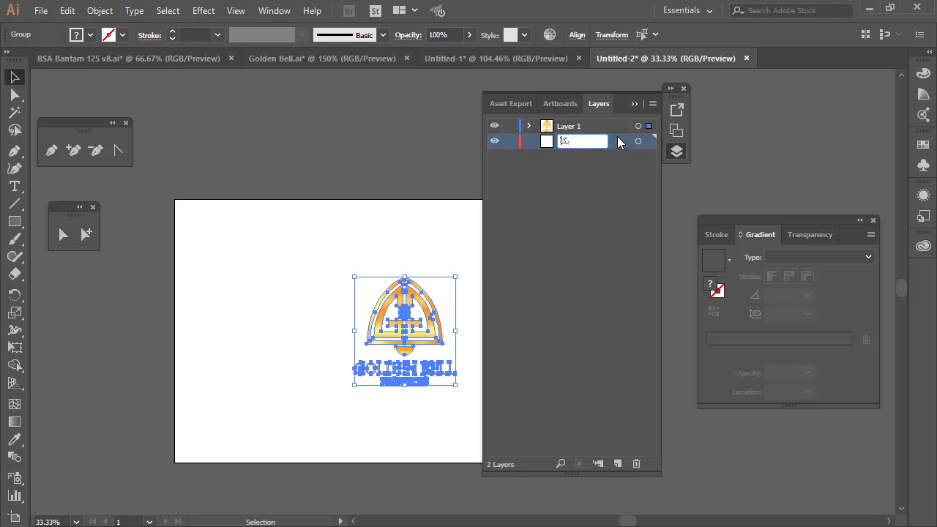
key(Return)
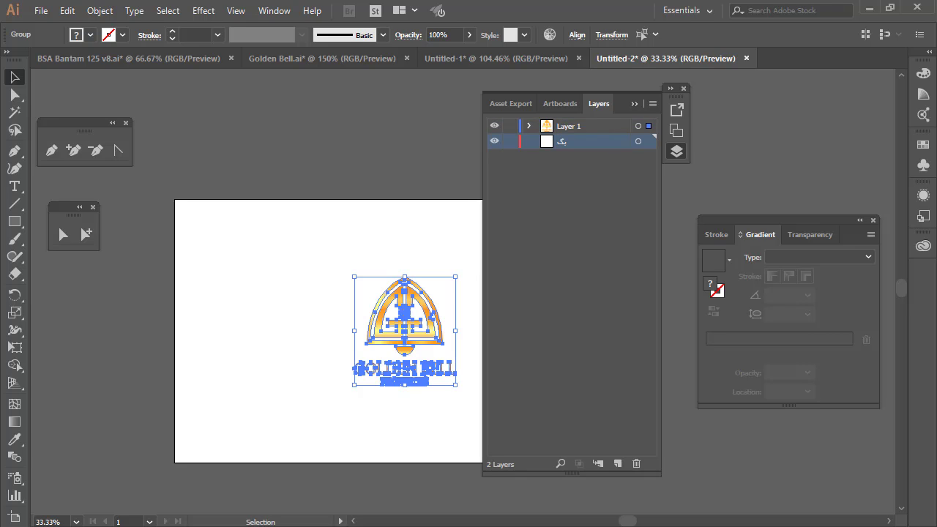
double_click(564, 142)
text(bg)
key(Return)
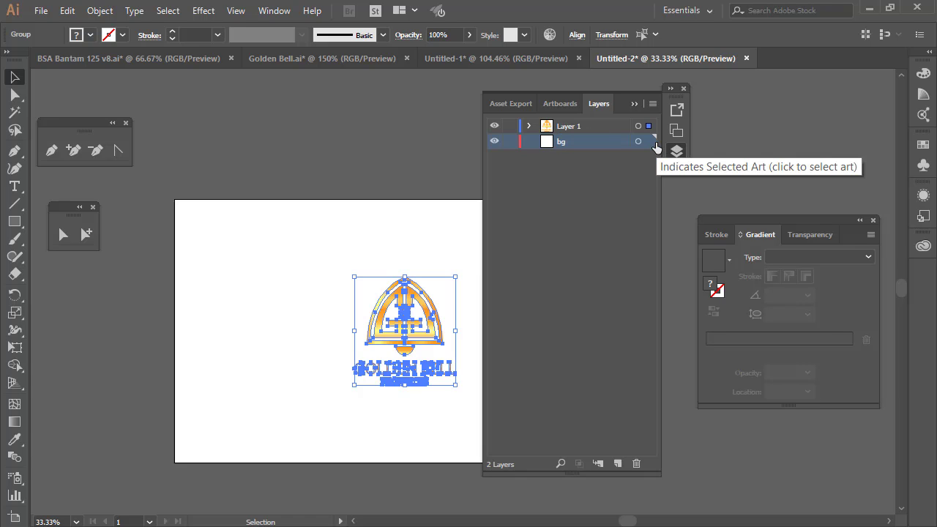
double_click(571, 126)
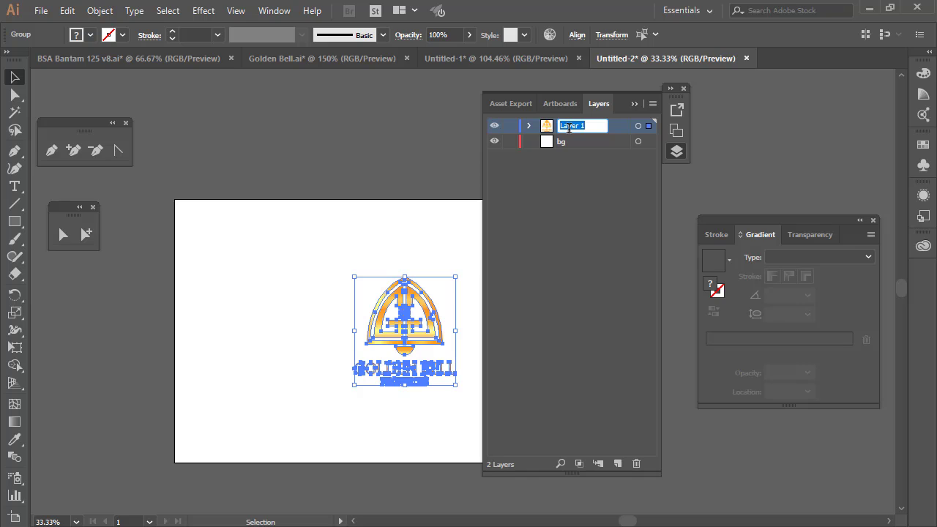
text(logo)
key(Return)
Draw a rectangle covering the whole artboard on the bg layer and fill it with black
click(577, 148)
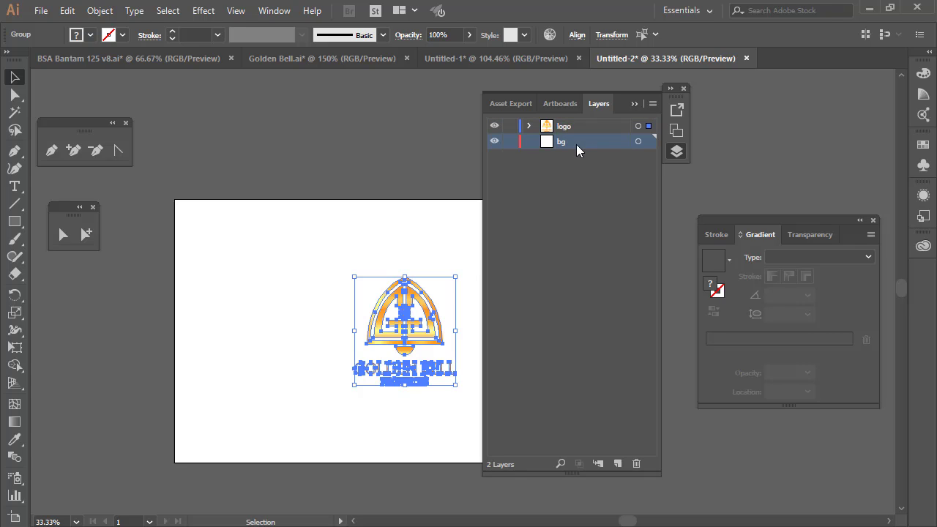
click(761, 105)
key(m)
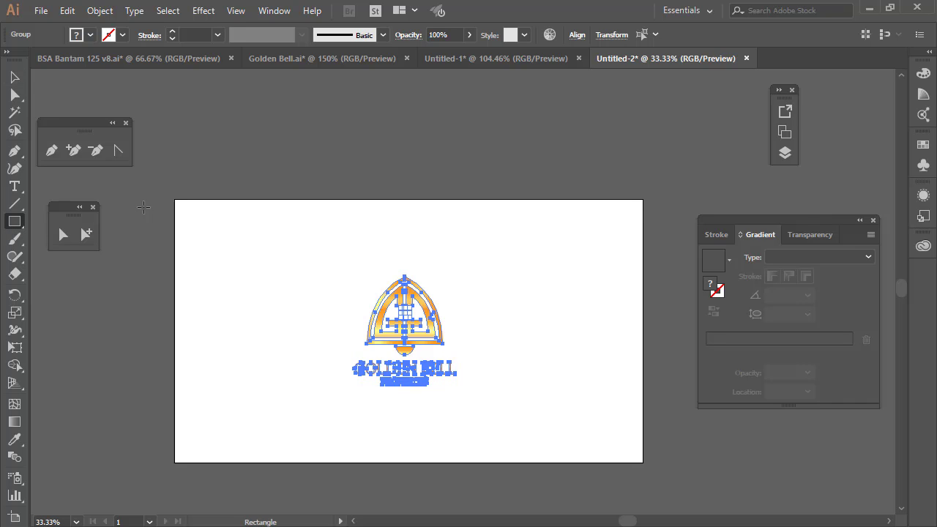
drag(175, 200, 643, 463)
click(15, 77)
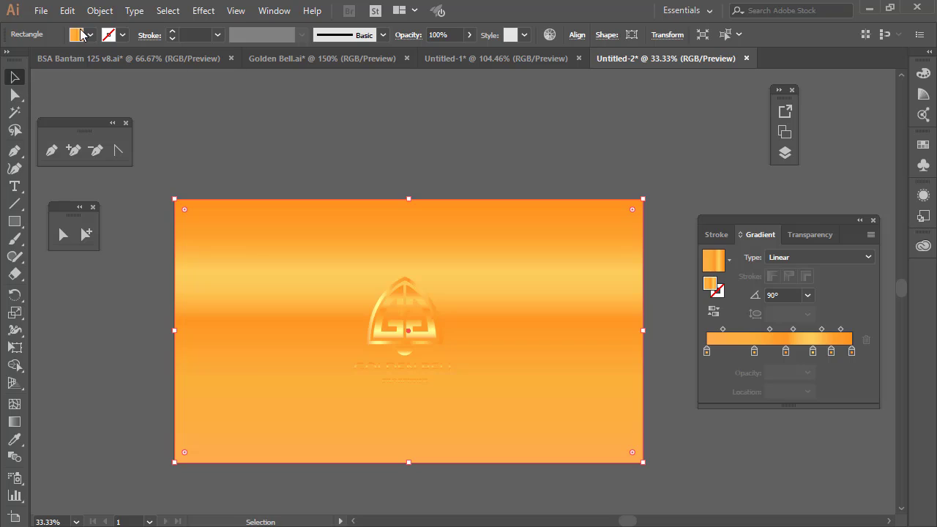
click(81, 35)
click(46, 60)
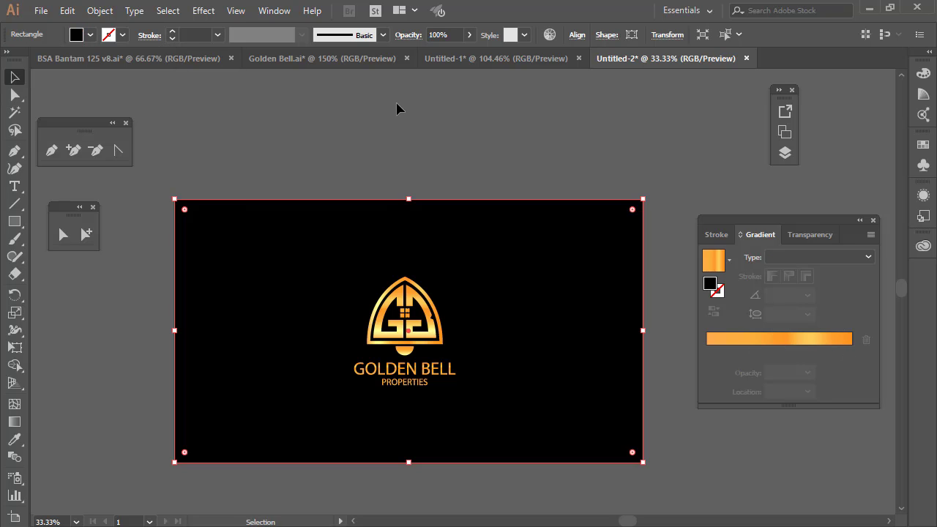
click(381, 111)
Lock the bg layer
click(535, 260)
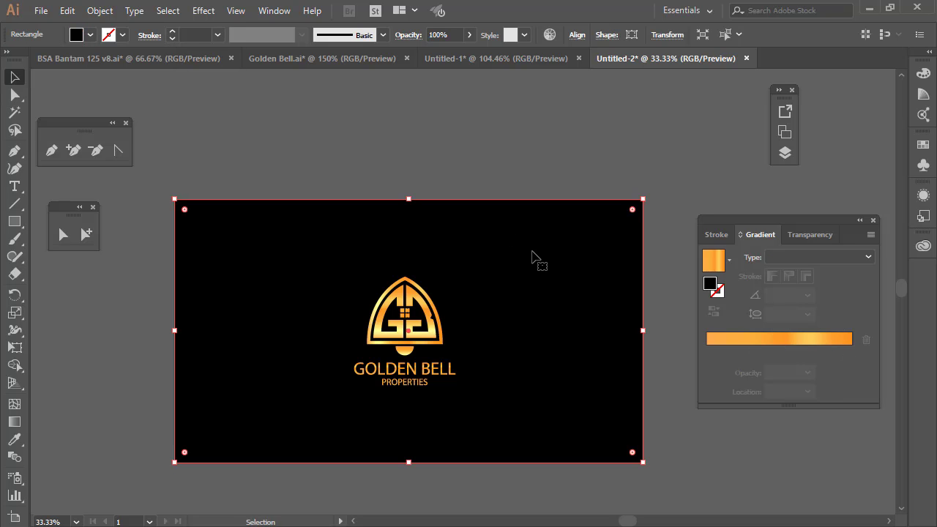
click(785, 153)
click(618, 143)
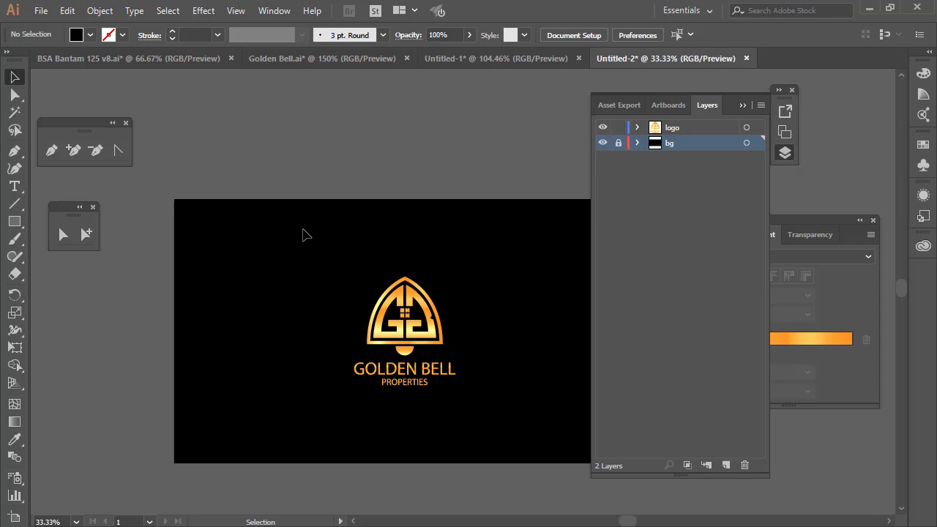
click(742, 106)
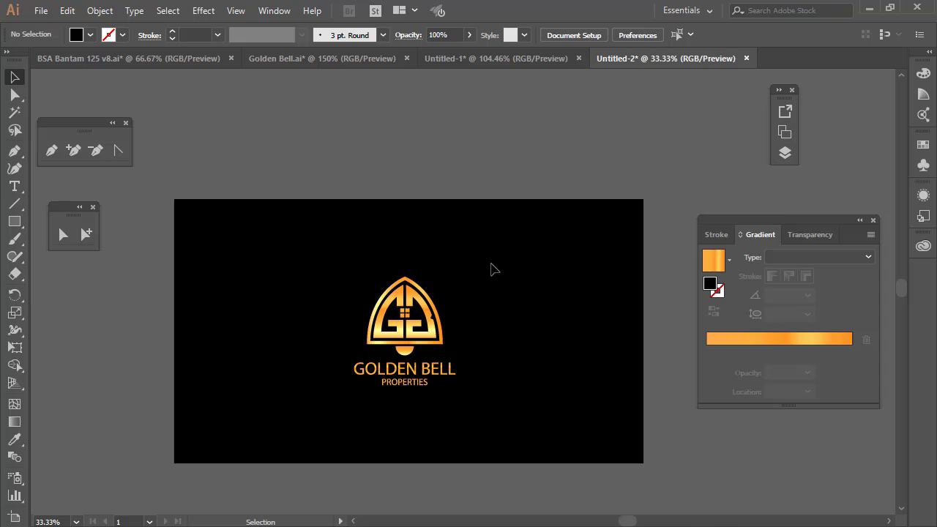
Examine the gold logo up close against the black background
key(z)
drag(170, 183, 654, 466)
click(533, 312)
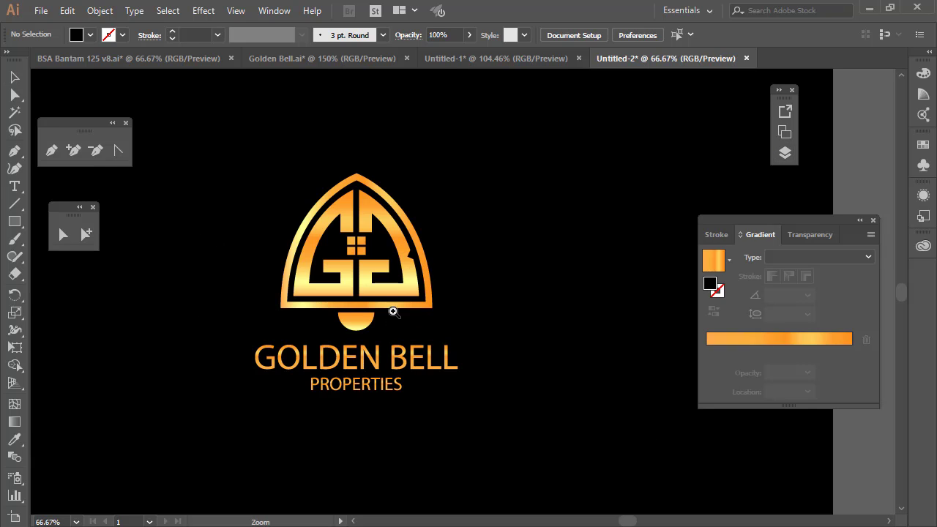
alt+click(395, 329)
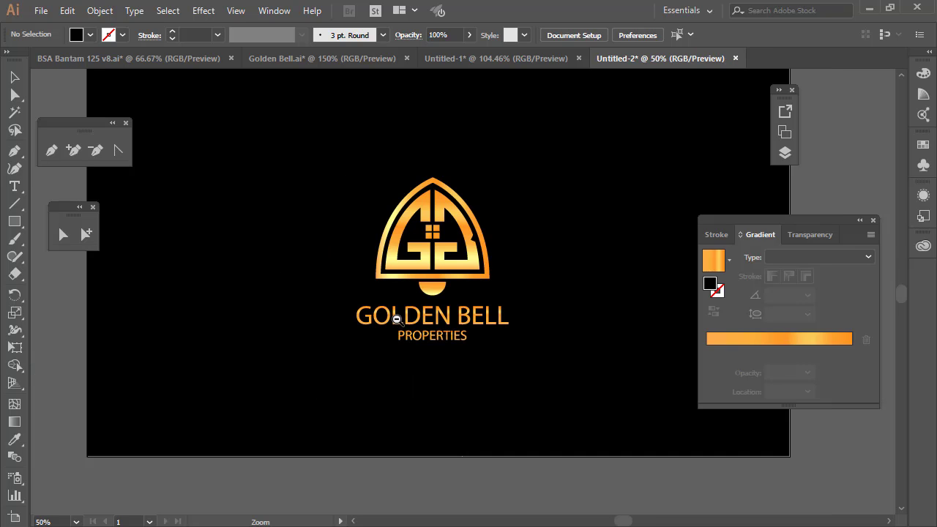
click(481, 270)
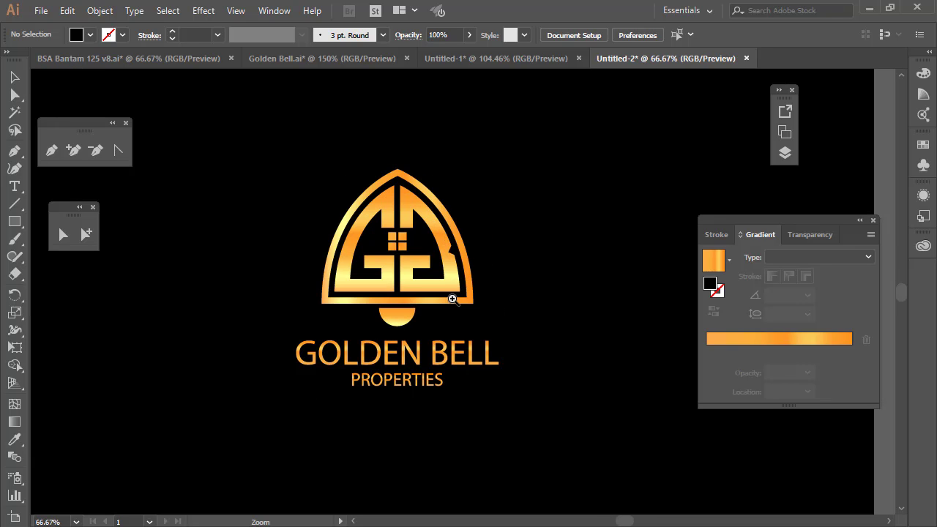